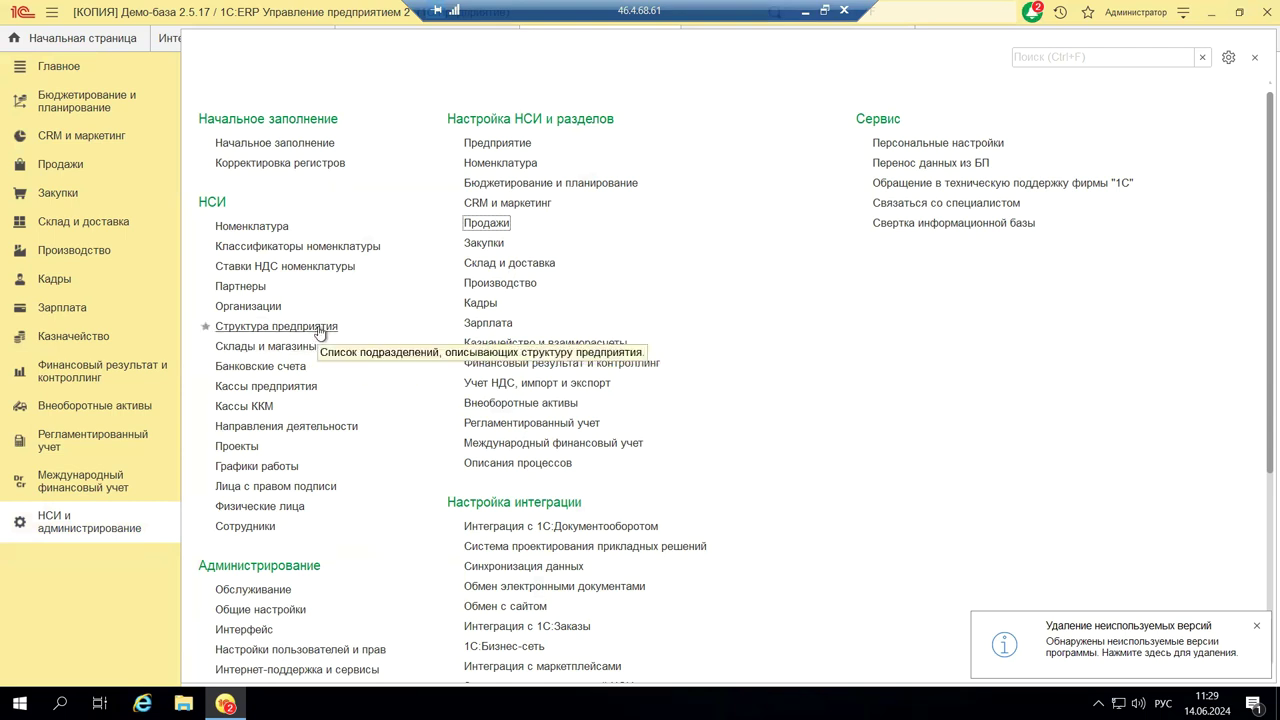
# Open the enterprise structure (Структура предприятия) and expand Торговое направление and its Склады subdivision to examine the departments
pyautogui.click(321, 331)
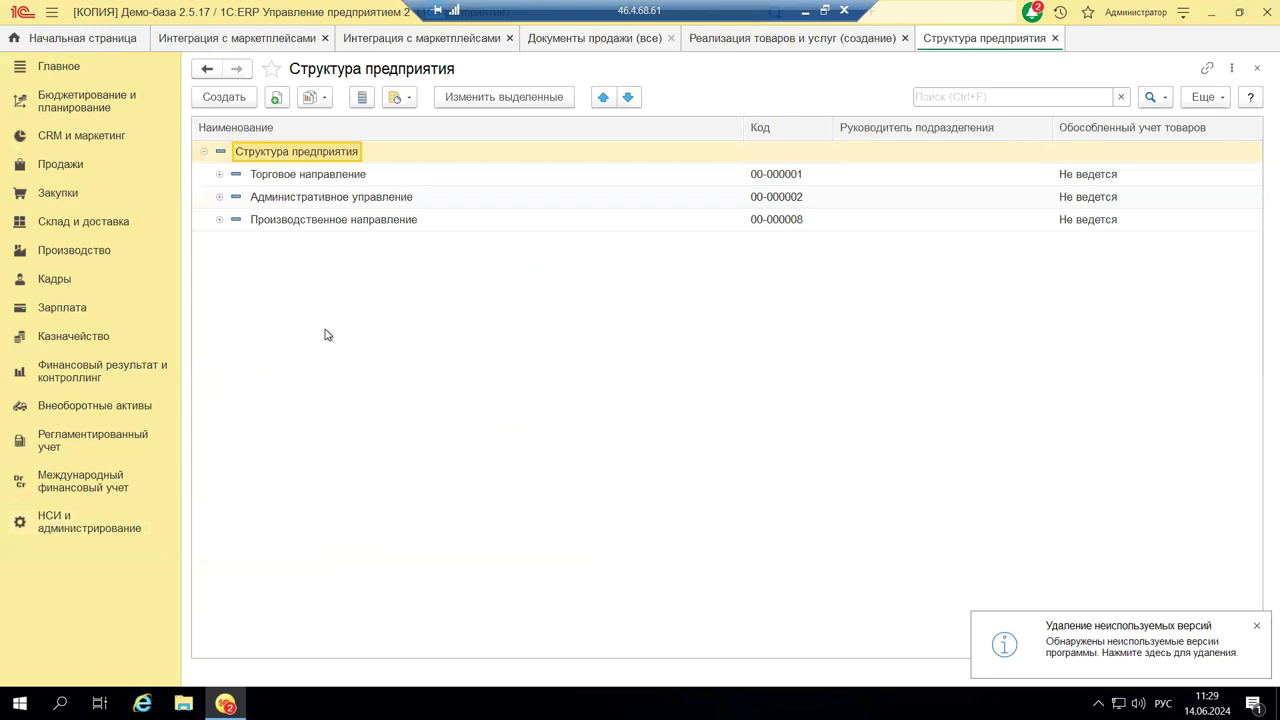
pyautogui.click(222, 175)
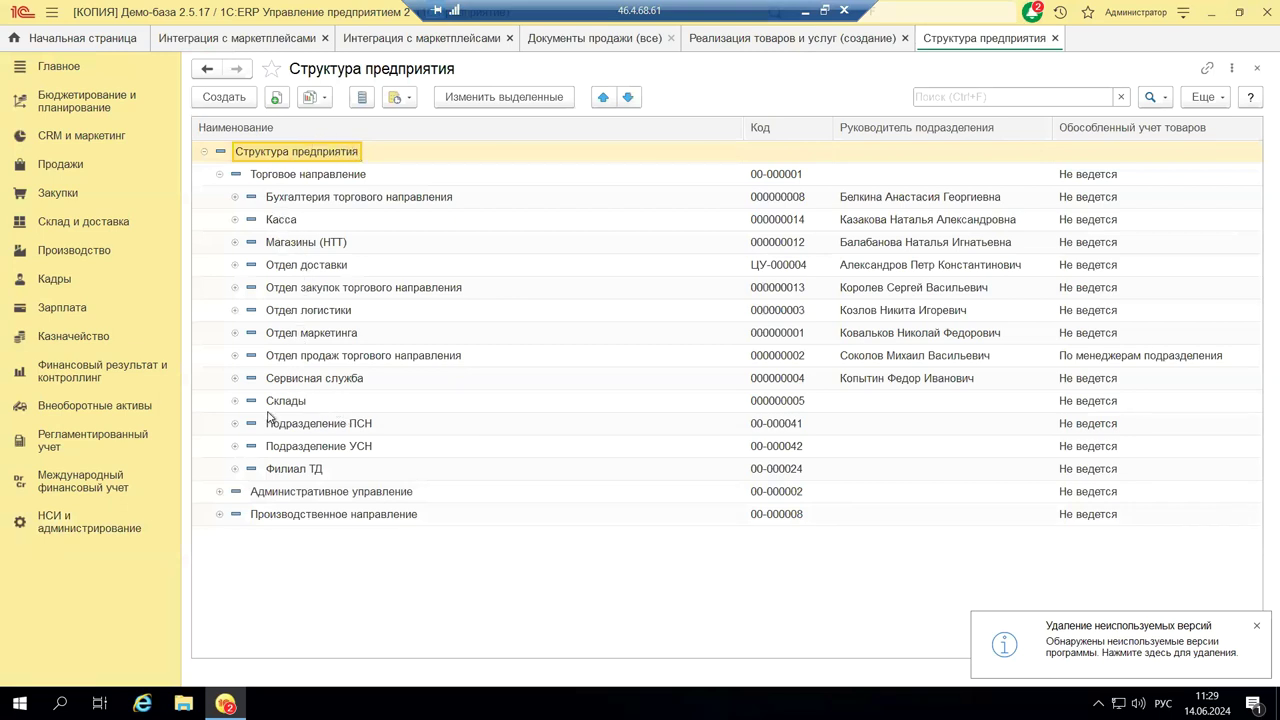
pyautogui.click(299, 402)
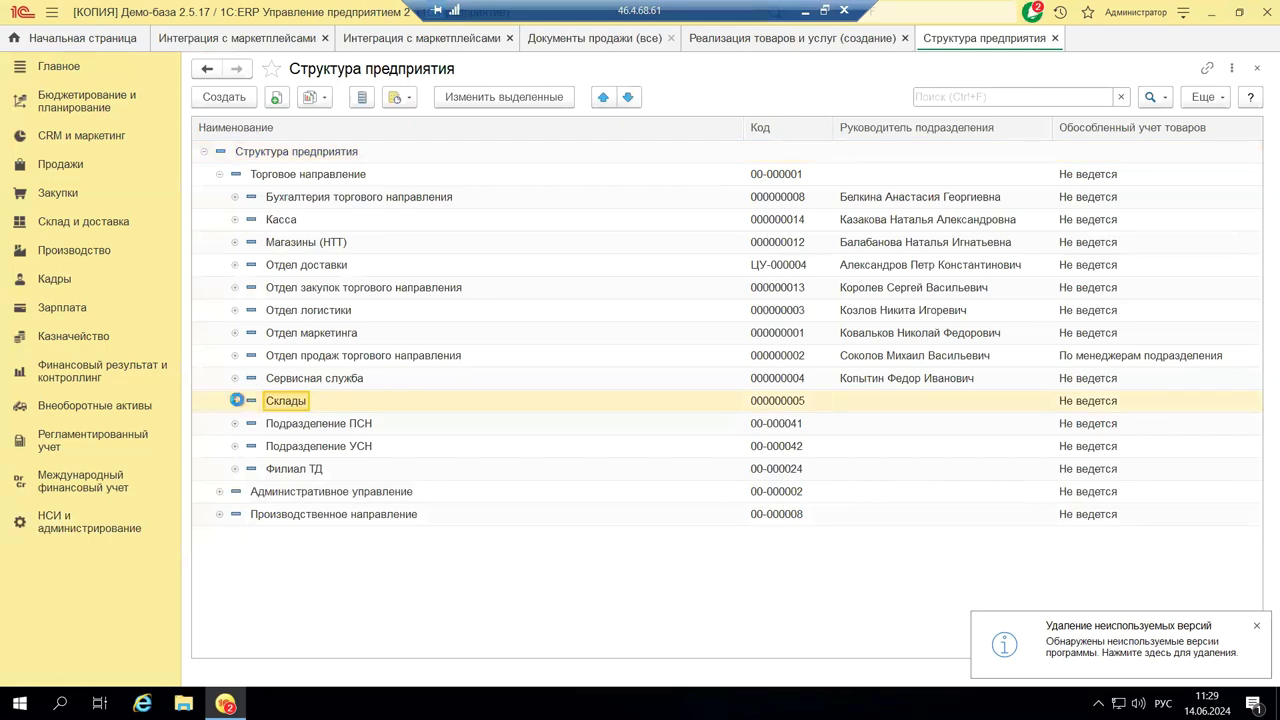
pyautogui.click(236, 401)
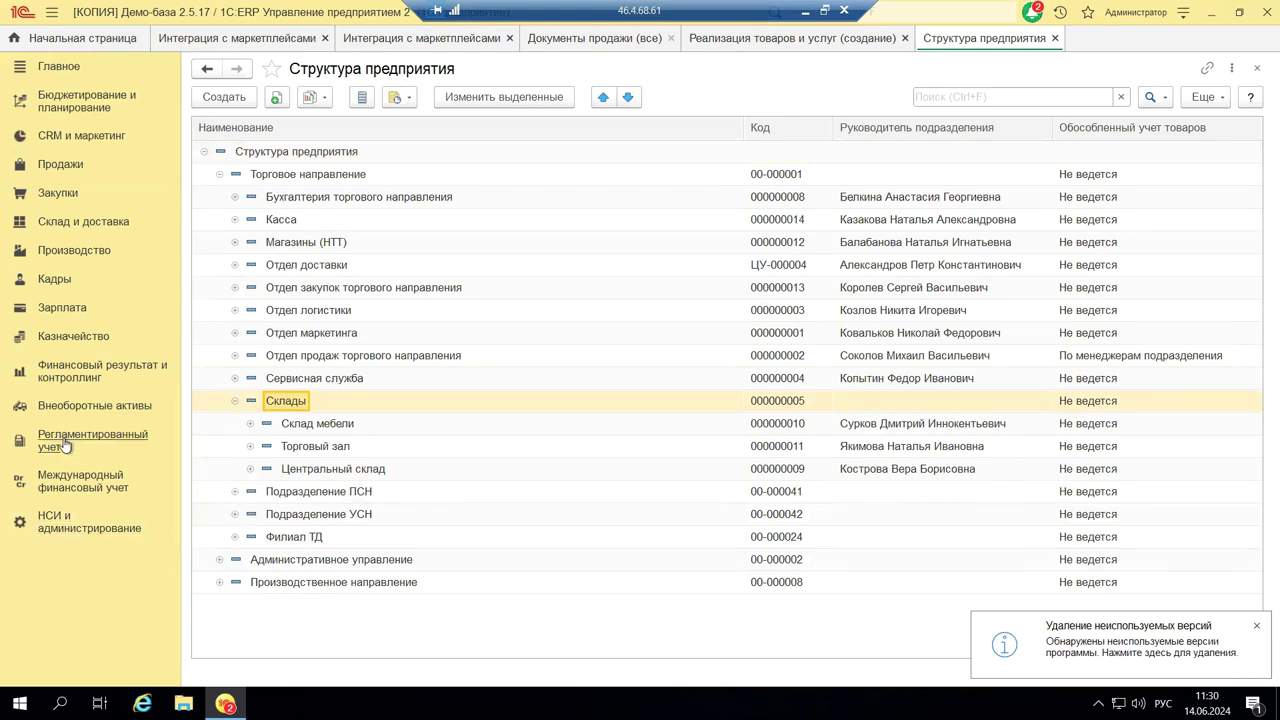
# Open the Склады и магазины catalogue and expand Торговая деятельность, Розничные склады and Магазины (торговые точки)
pyautogui.click(110, 532)
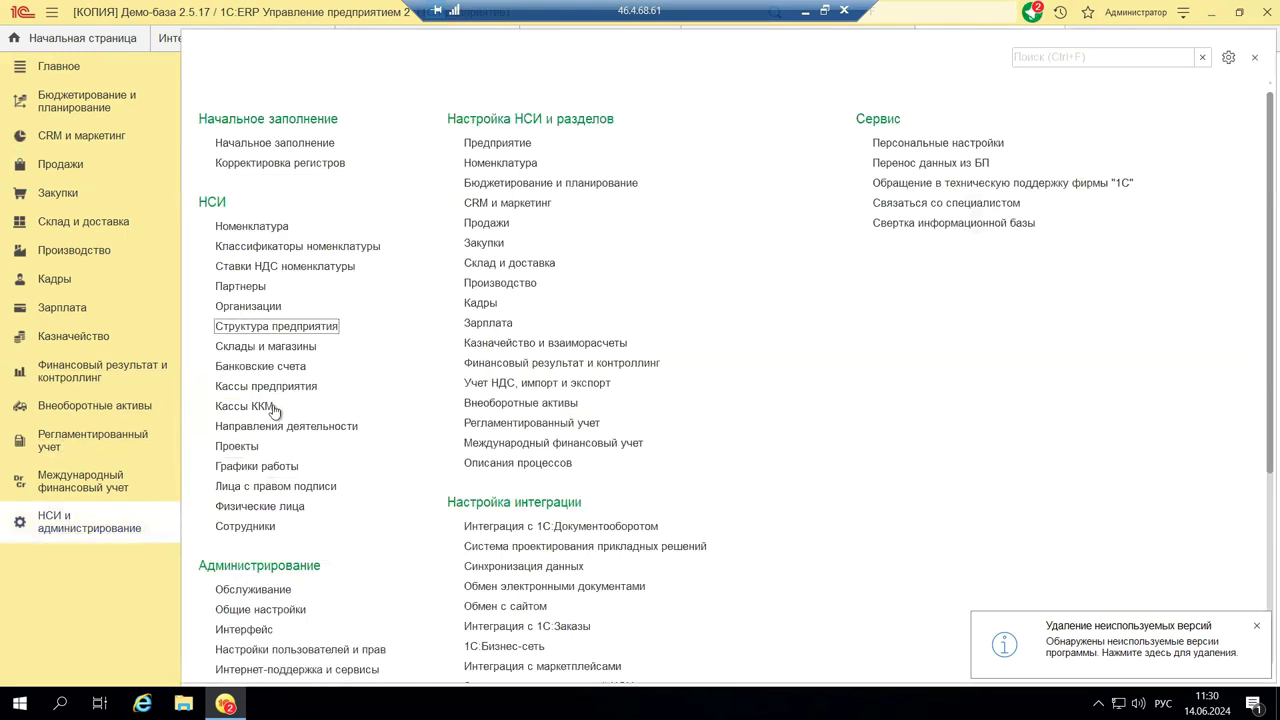
pyautogui.click(298, 348)
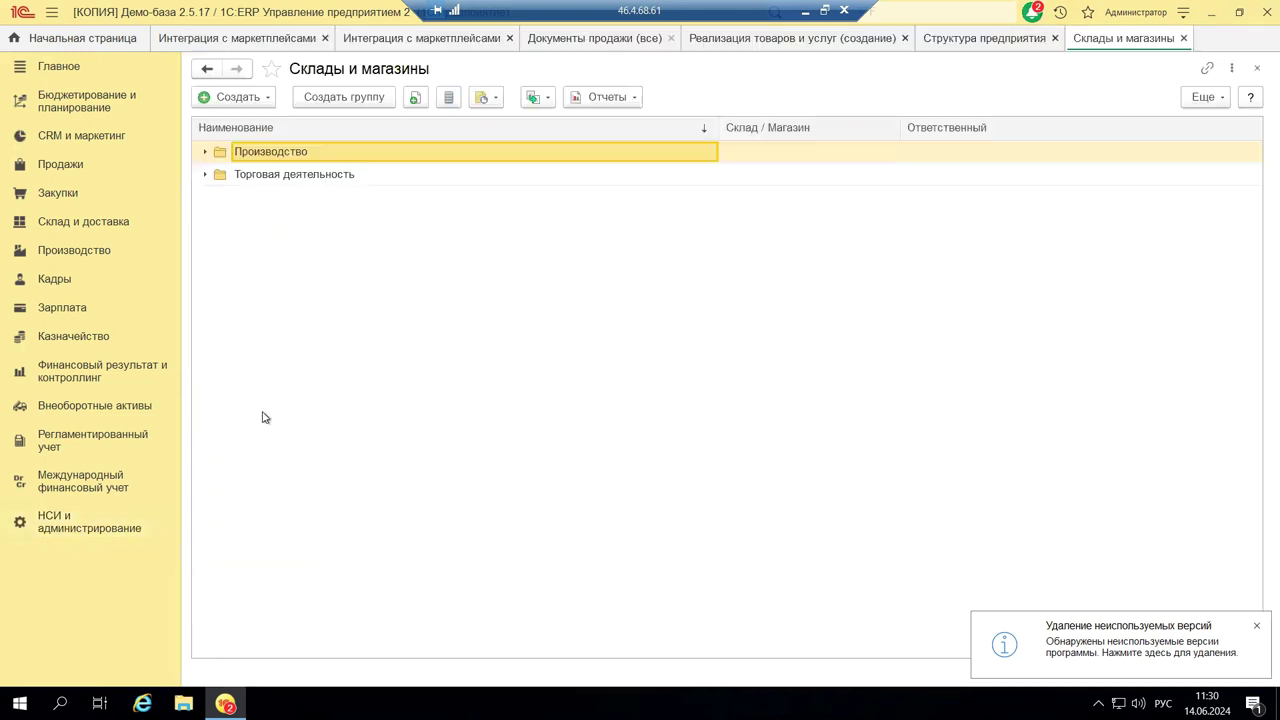
pyautogui.click(205, 176)
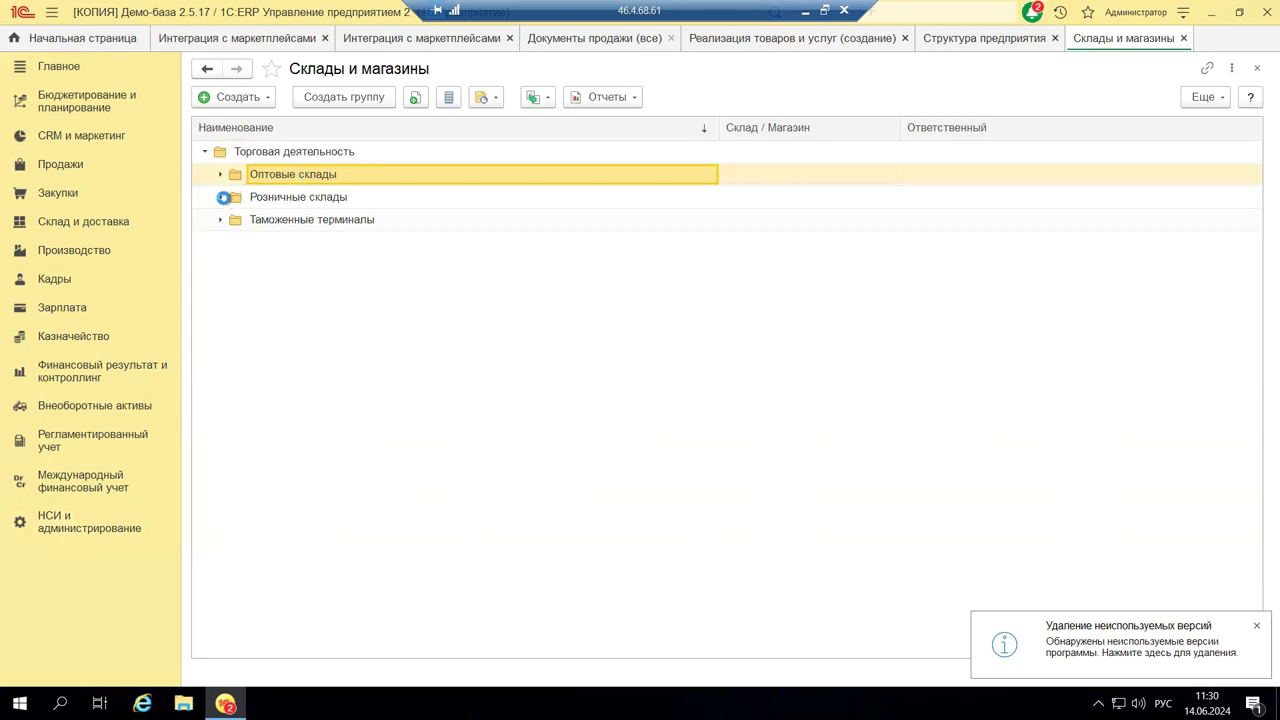
pyautogui.click(222, 199)
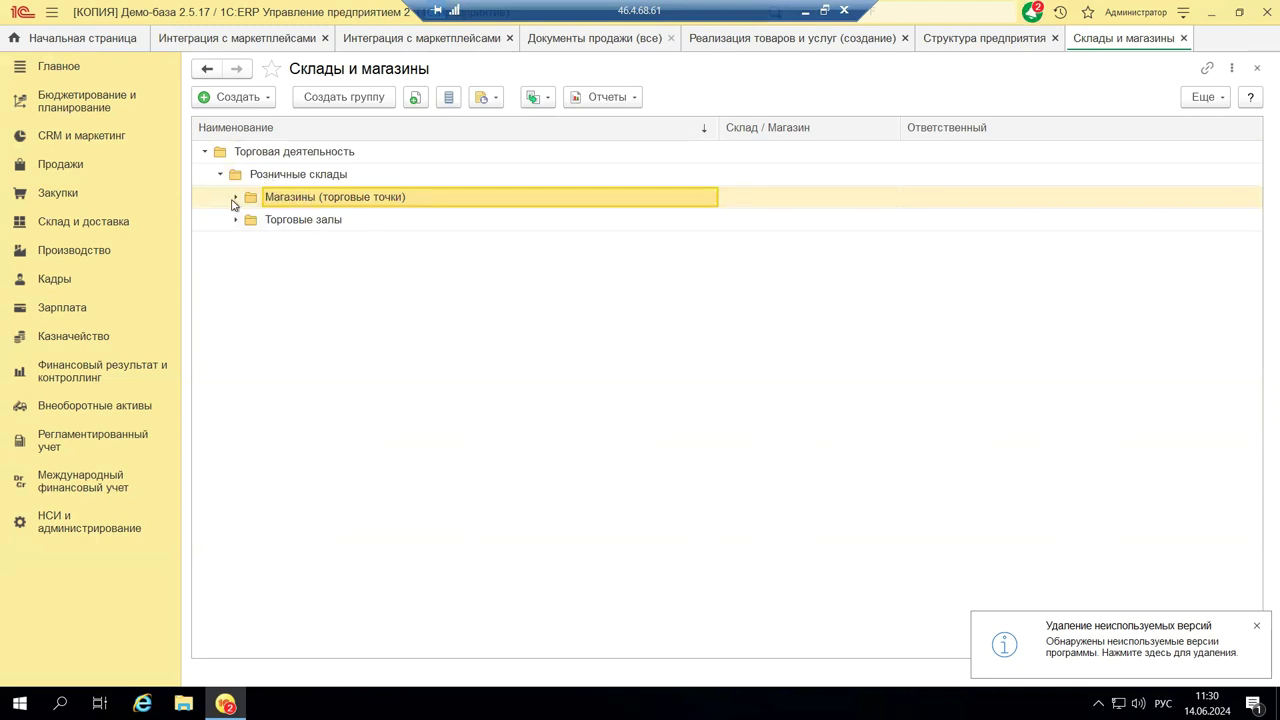
pyautogui.click(235, 199)
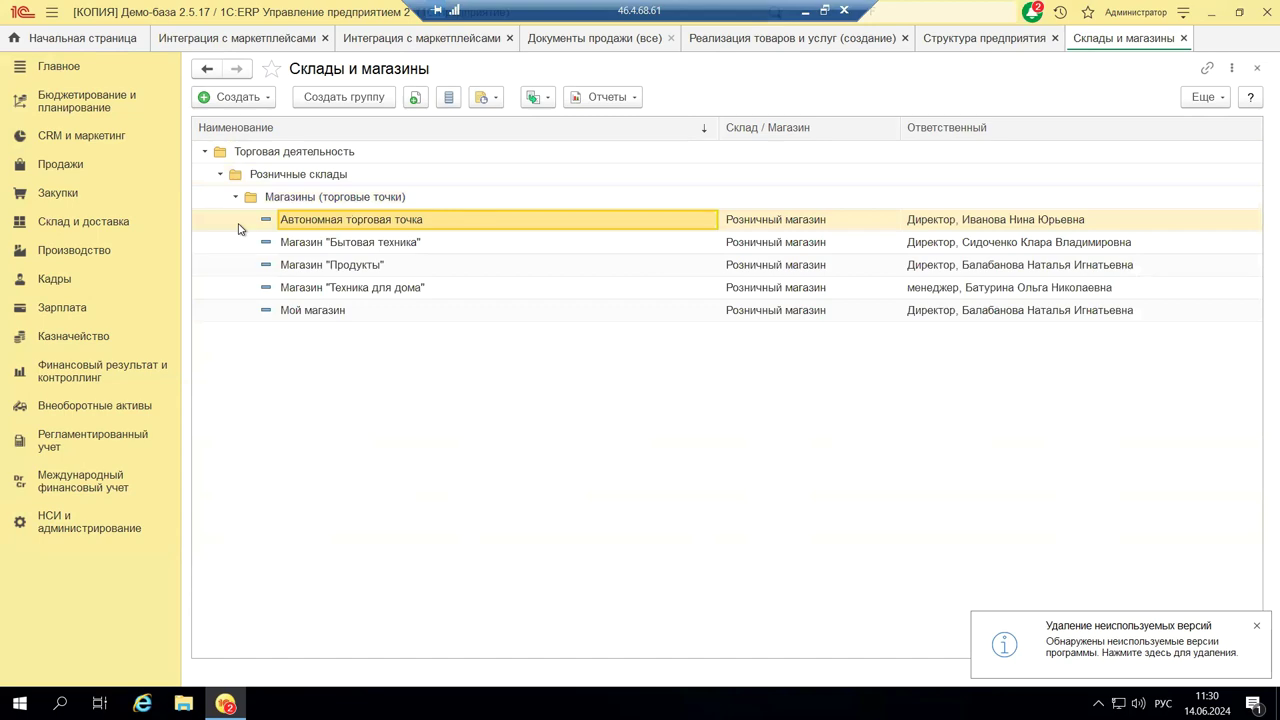
# Open the store card Автономная торговая точка and examine its main settings and its order scheme and structure settings
pyautogui.click(336, 218)
pyautogui.doubleClick(336, 218)
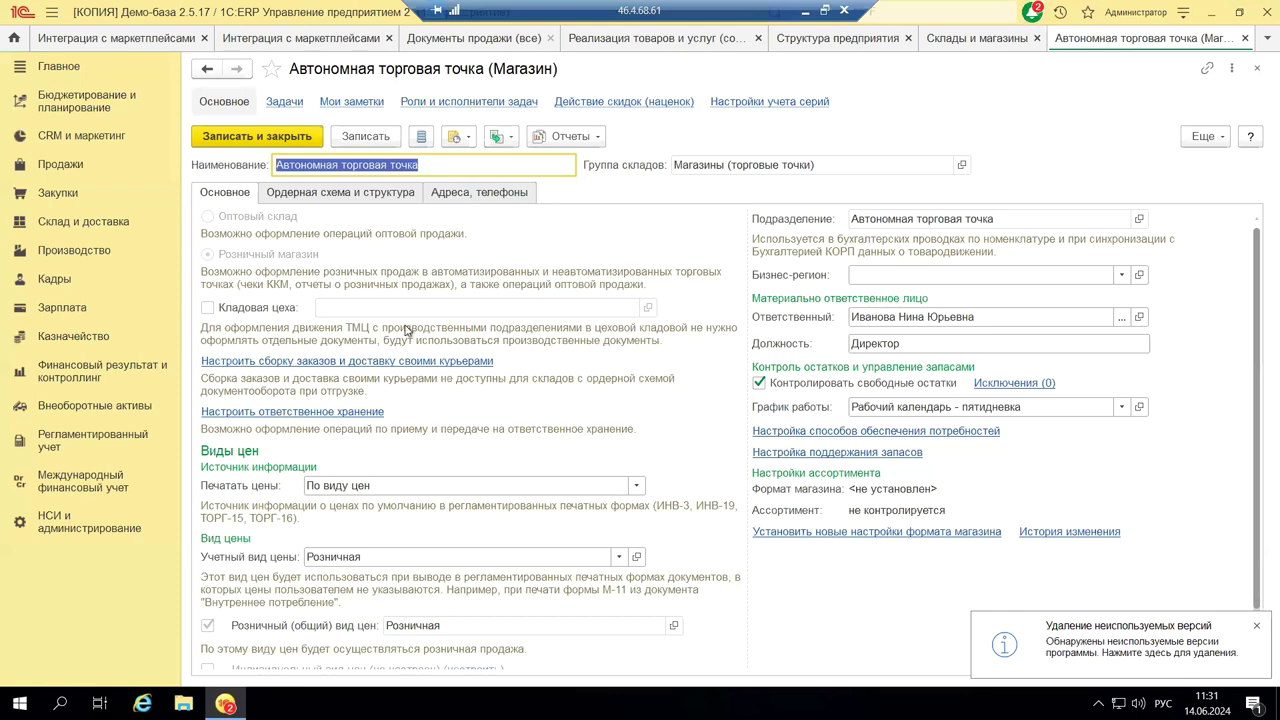
pyautogui.scroll(-1, 430, 406)
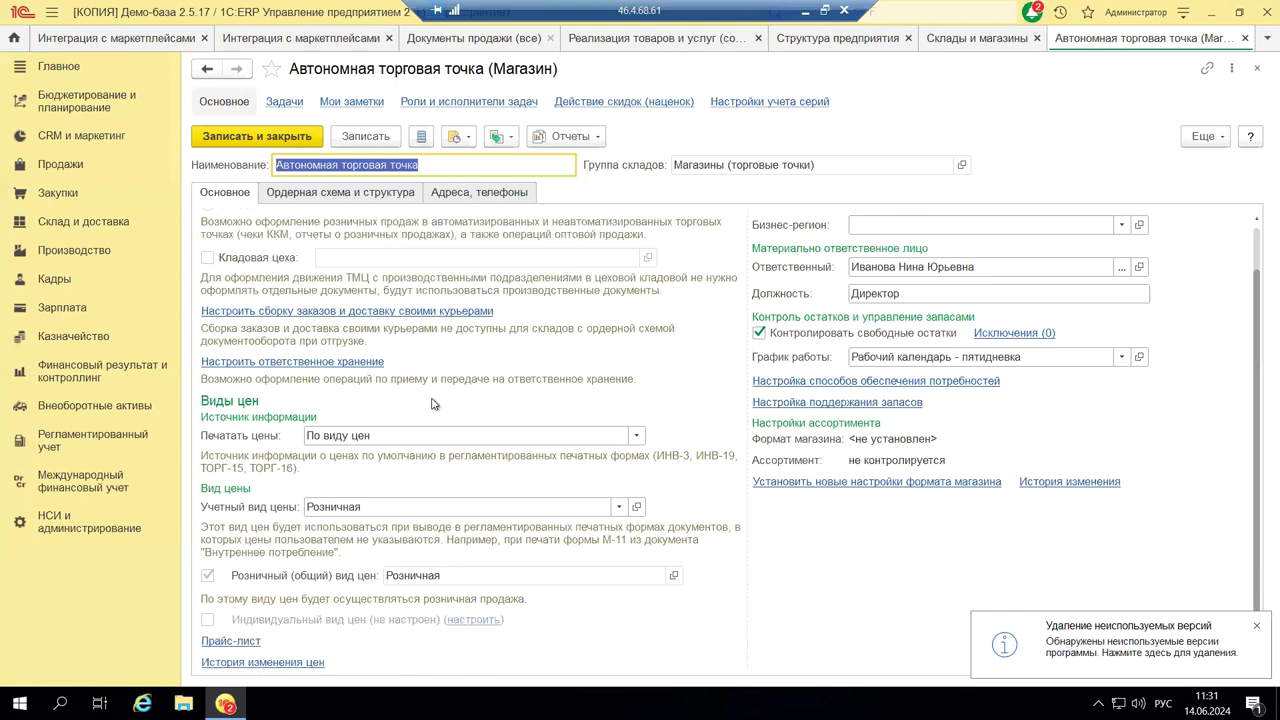
pyautogui.click(346, 199)
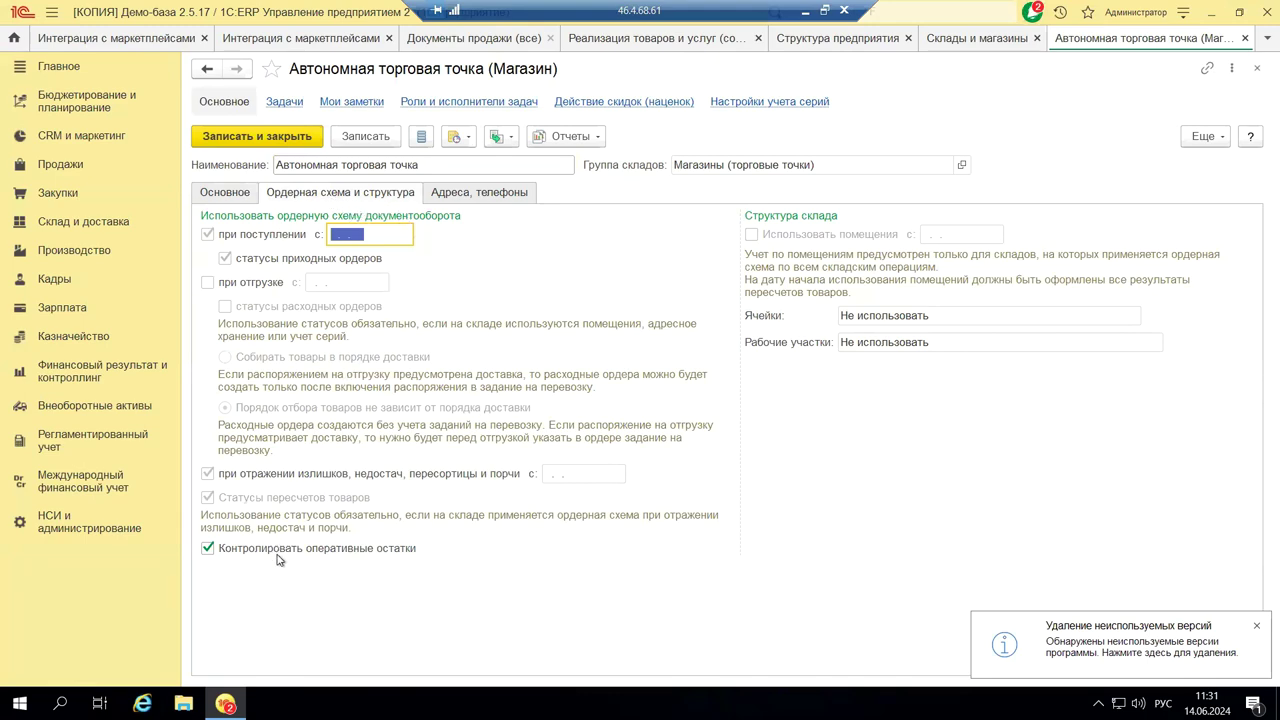
# Switch to the PowerPoint presentation and show slide 14 on creating a commission transfer document
pyautogui.click(84, 531)
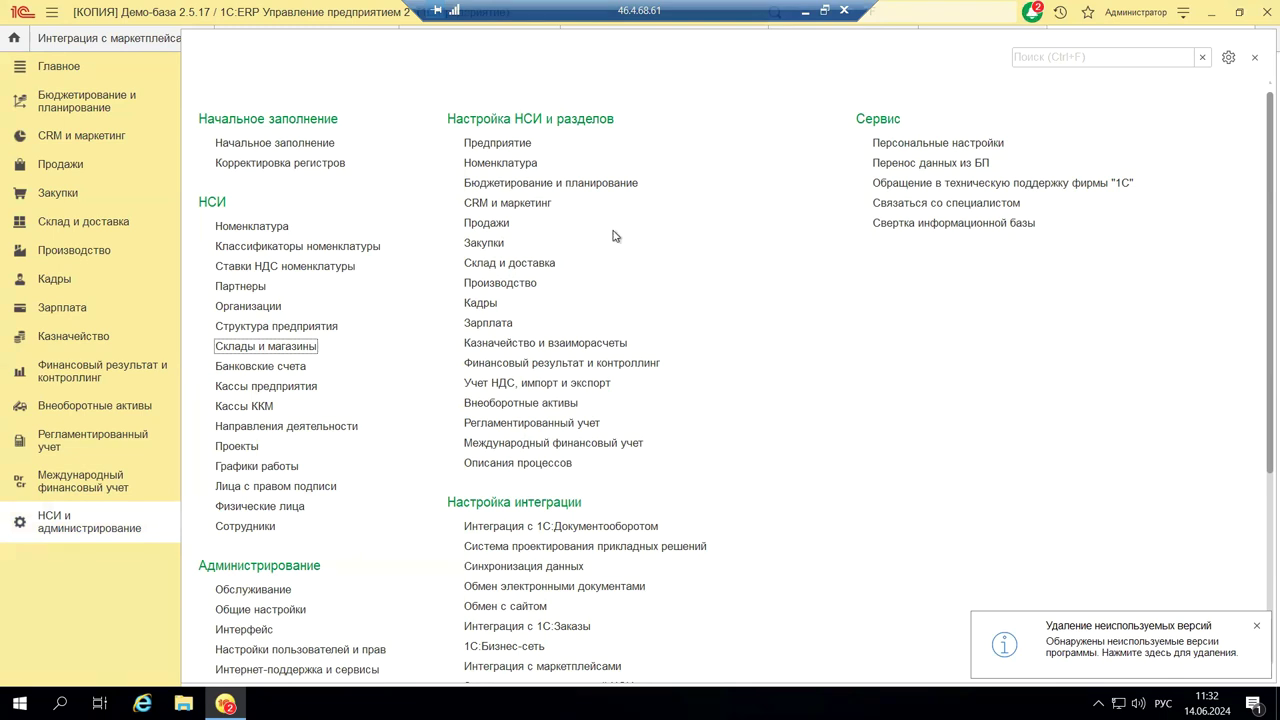
pyautogui.click(805, 12)
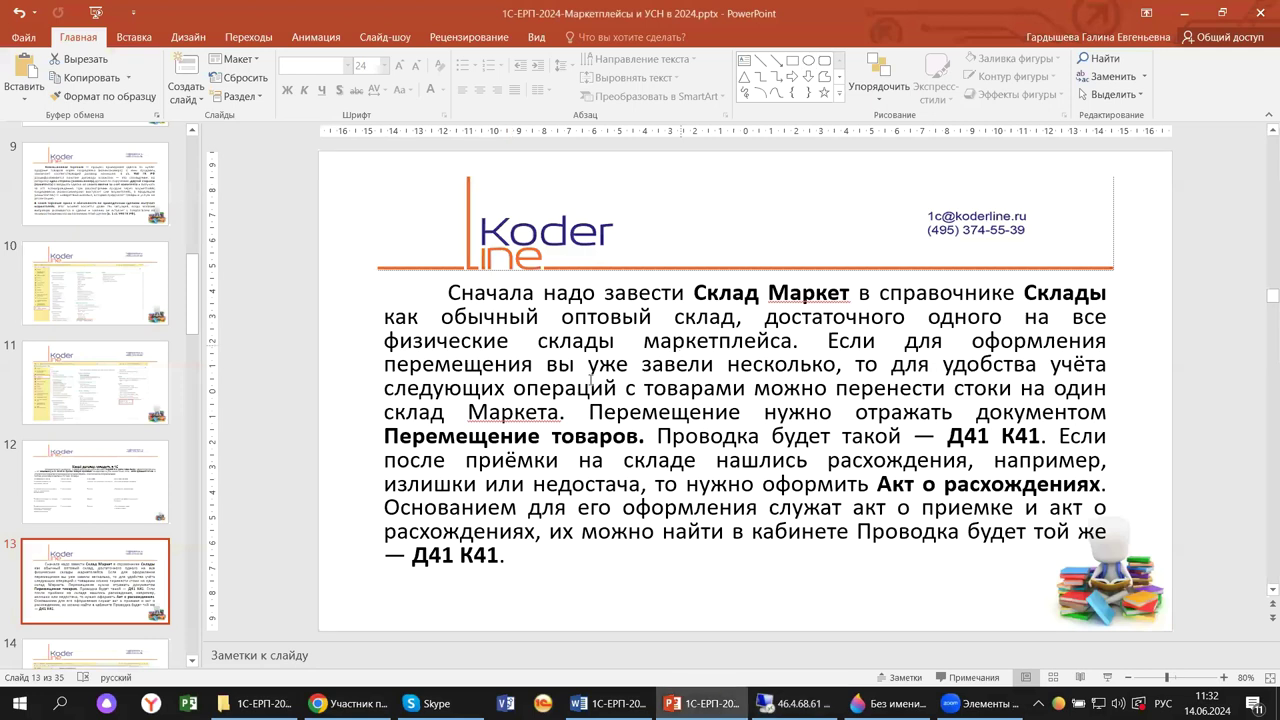
pyautogui.scroll(-4, 133, 383)
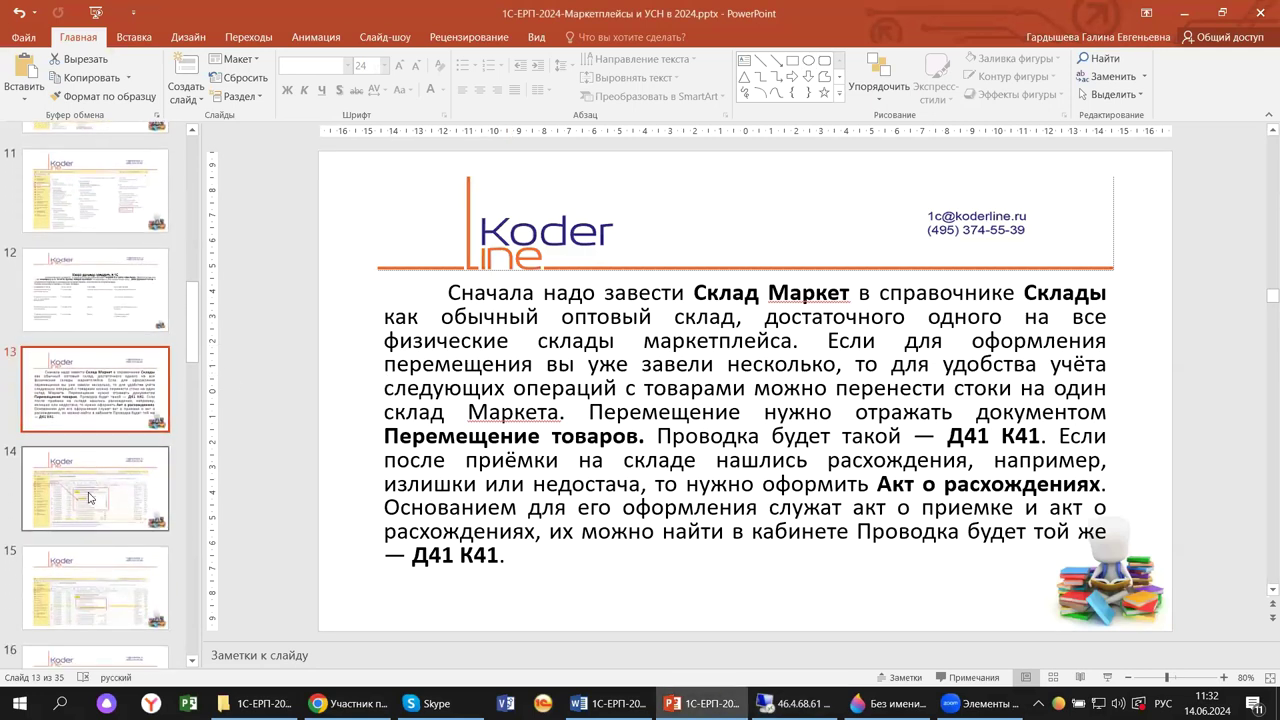
pyautogui.click(88, 497)
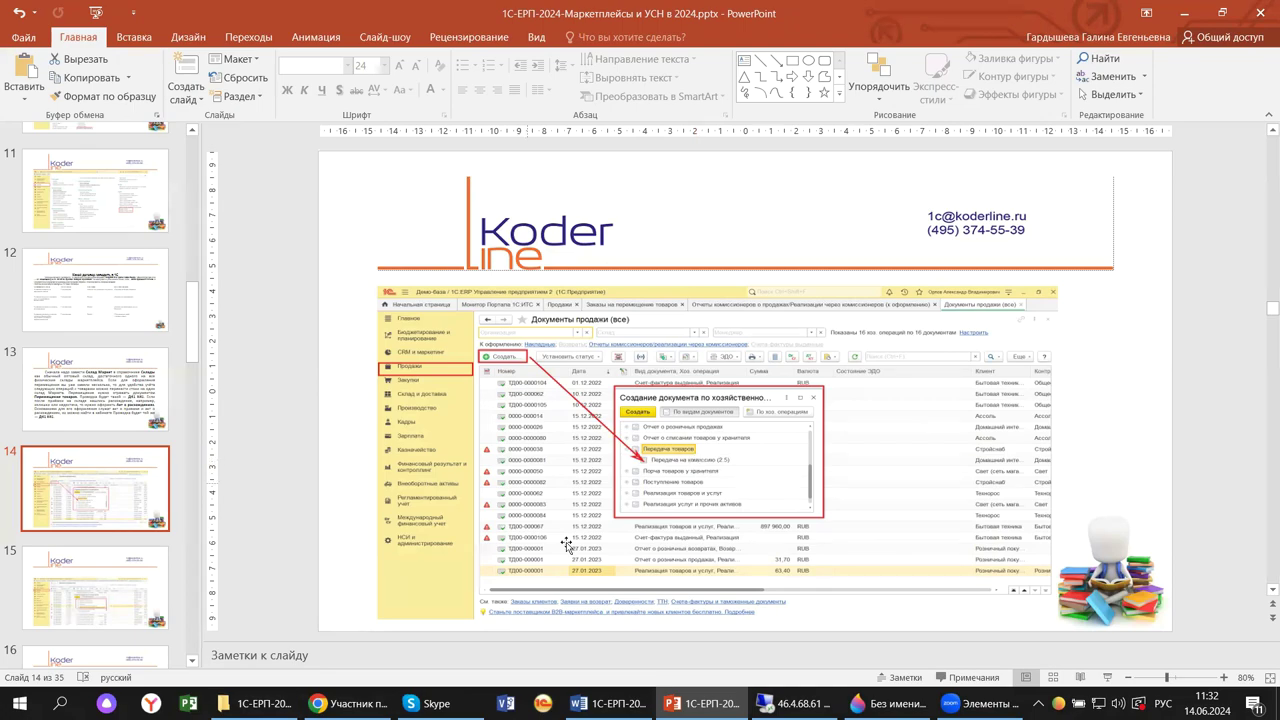
# Return to 1C:ERP and create a Передача на комиссию (2.5) document of type Передача товаров from all sales documents
pyautogui.click(790, 703)
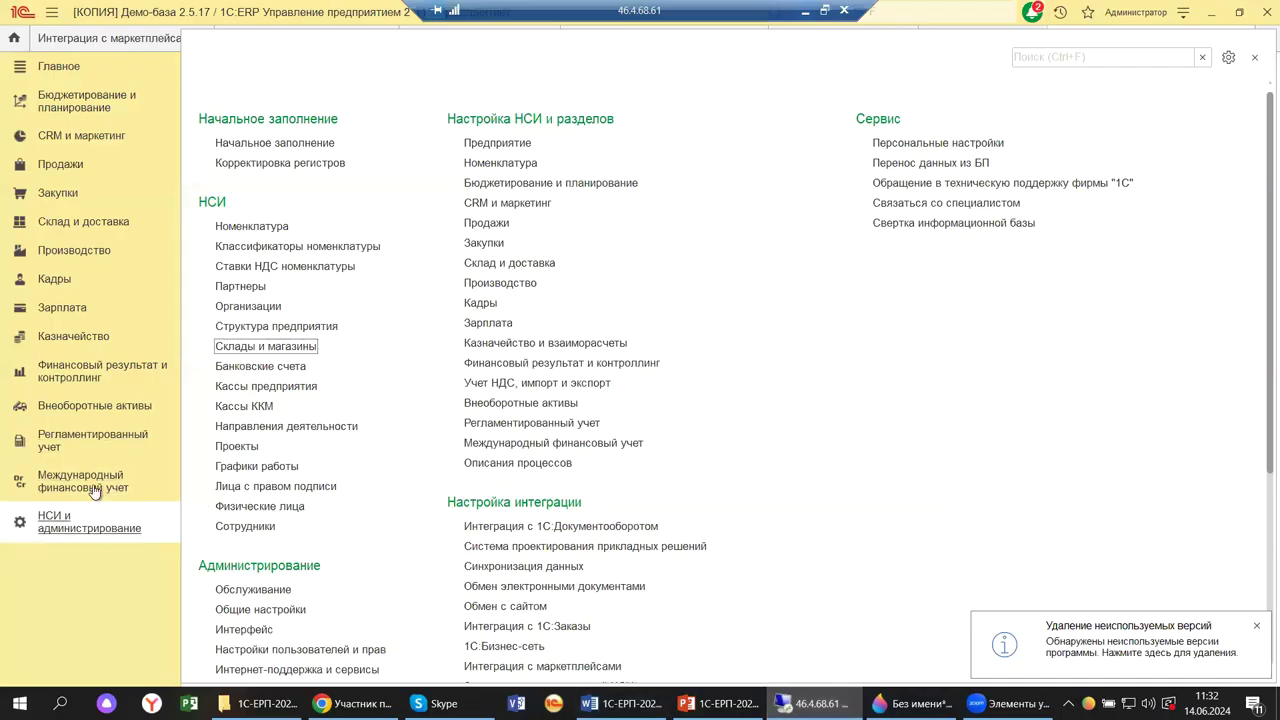
pyautogui.click(70, 165)
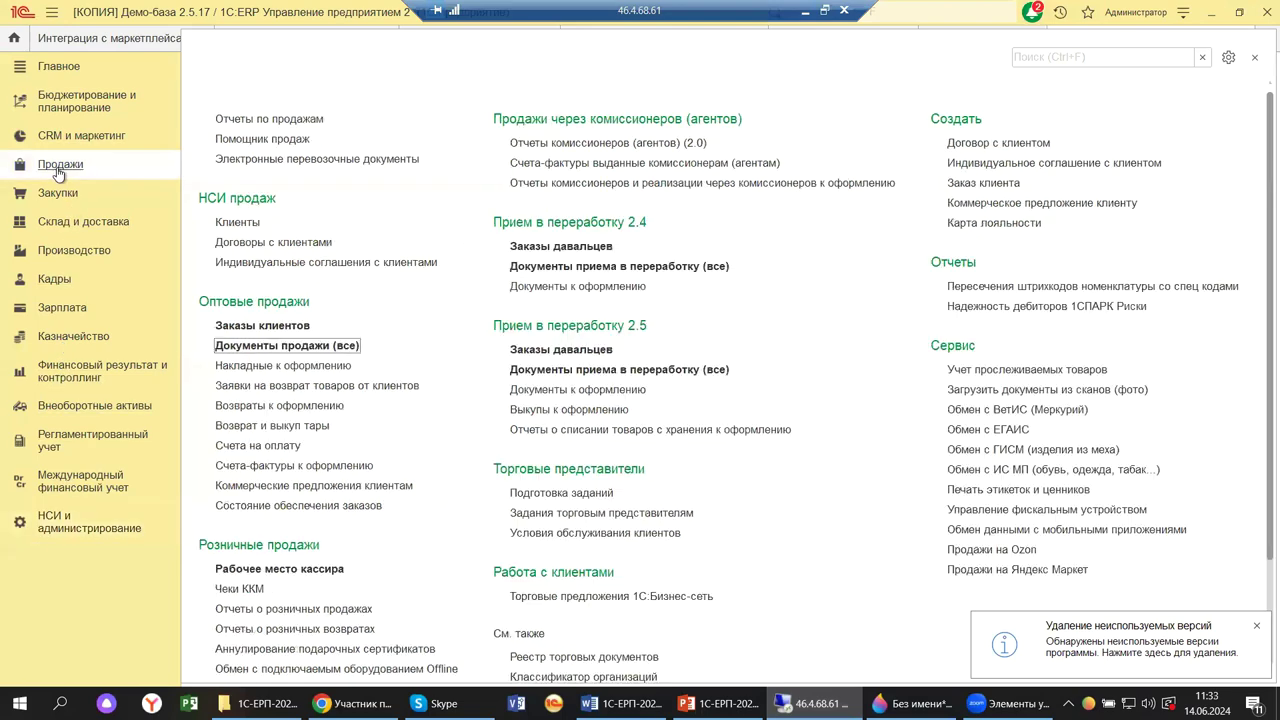
pyautogui.click(247, 346)
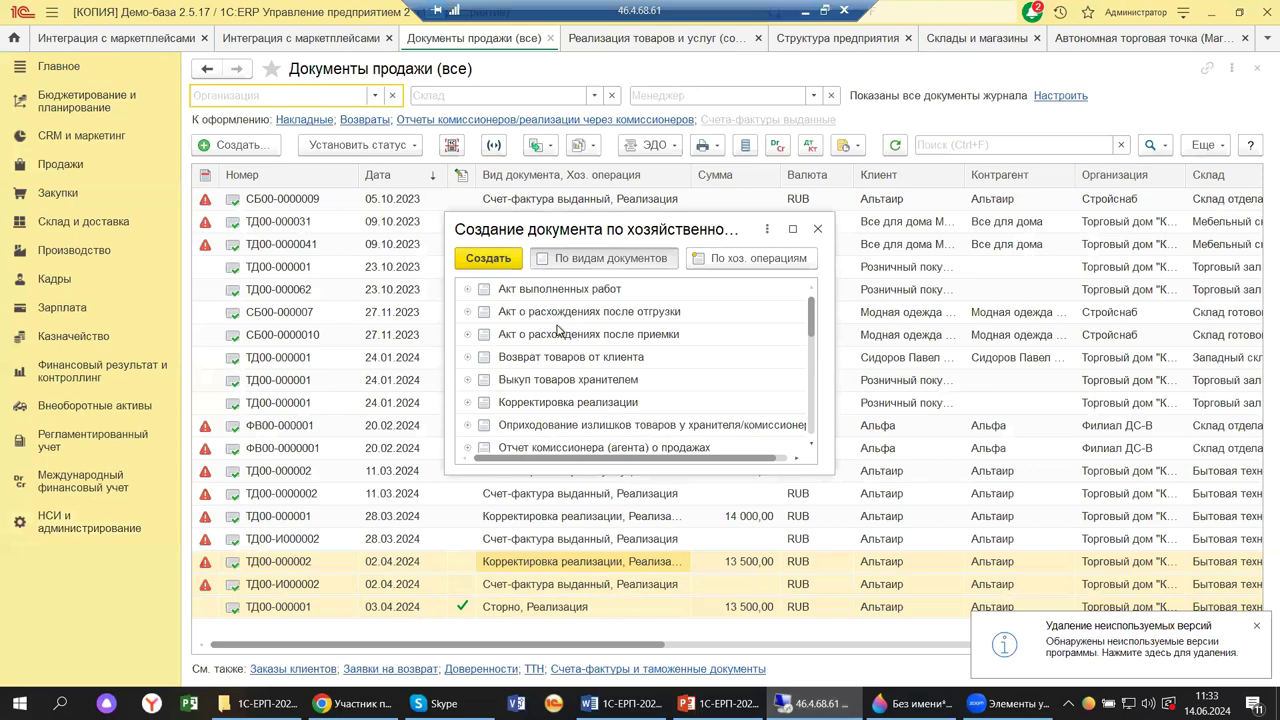
pyautogui.scroll(-1, 564, 340)
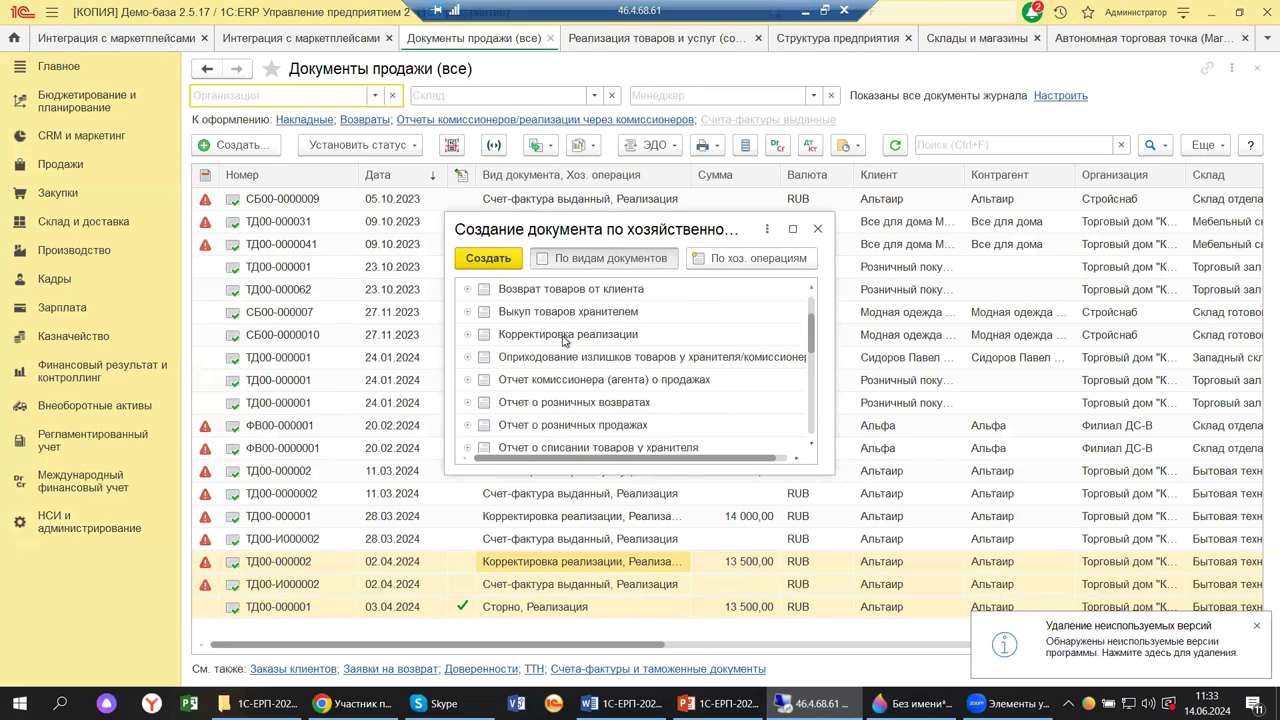
pyautogui.scroll(-2, 564, 340)
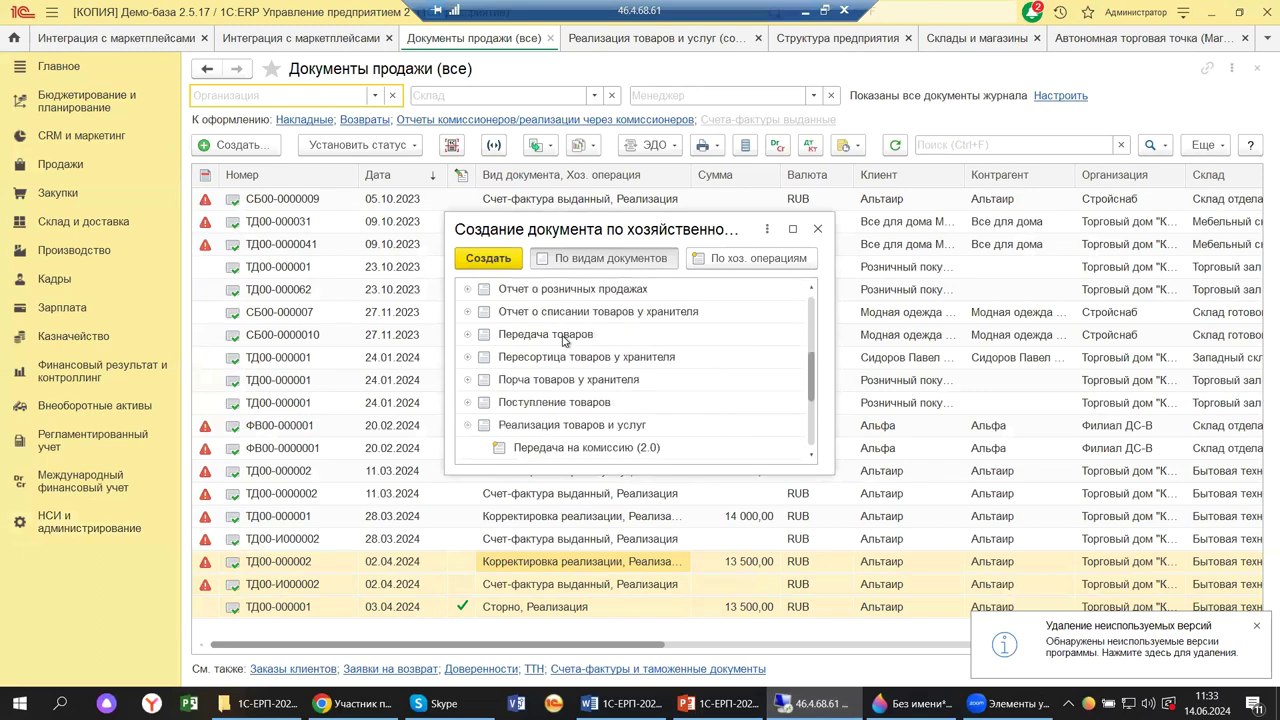
pyautogui.click(468, 336)
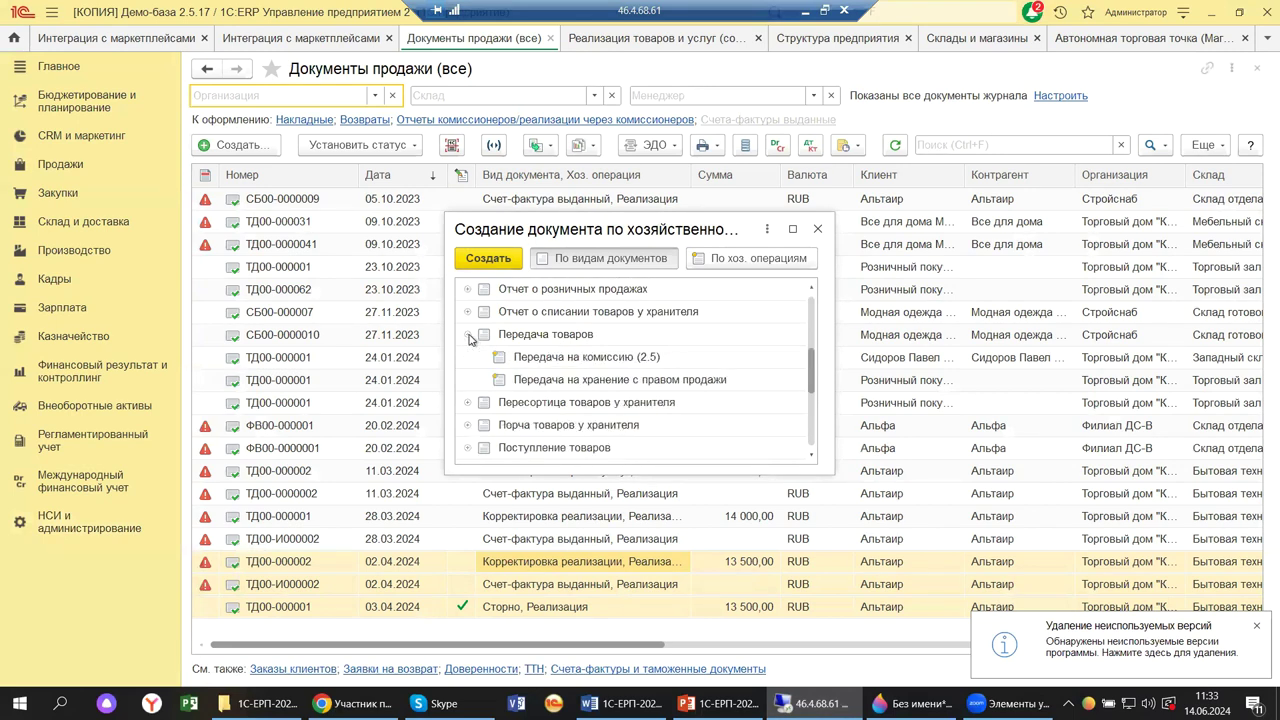
pyautogui.click(556, 367)
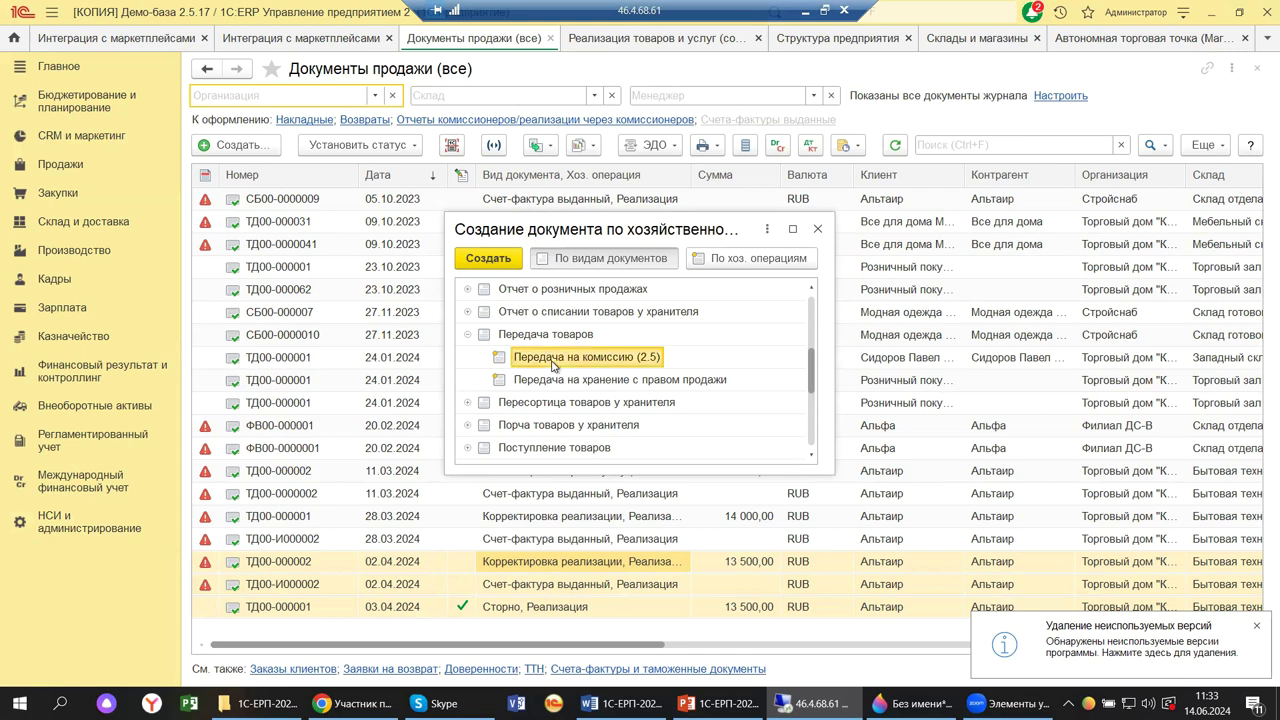
pyautogui.doubleClick(545, 367)
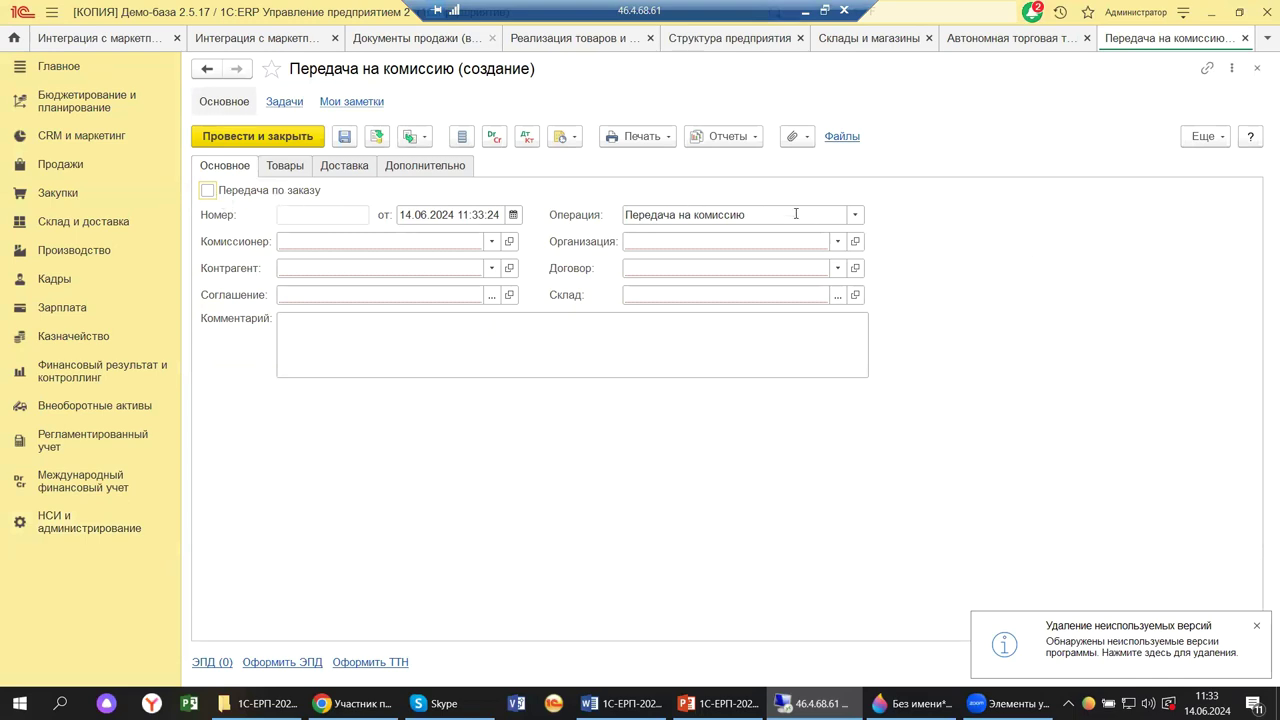
# Set the document's organization to Деловой союз and start creating a new counterparty contract for it
pyautogui.click(833, 243)
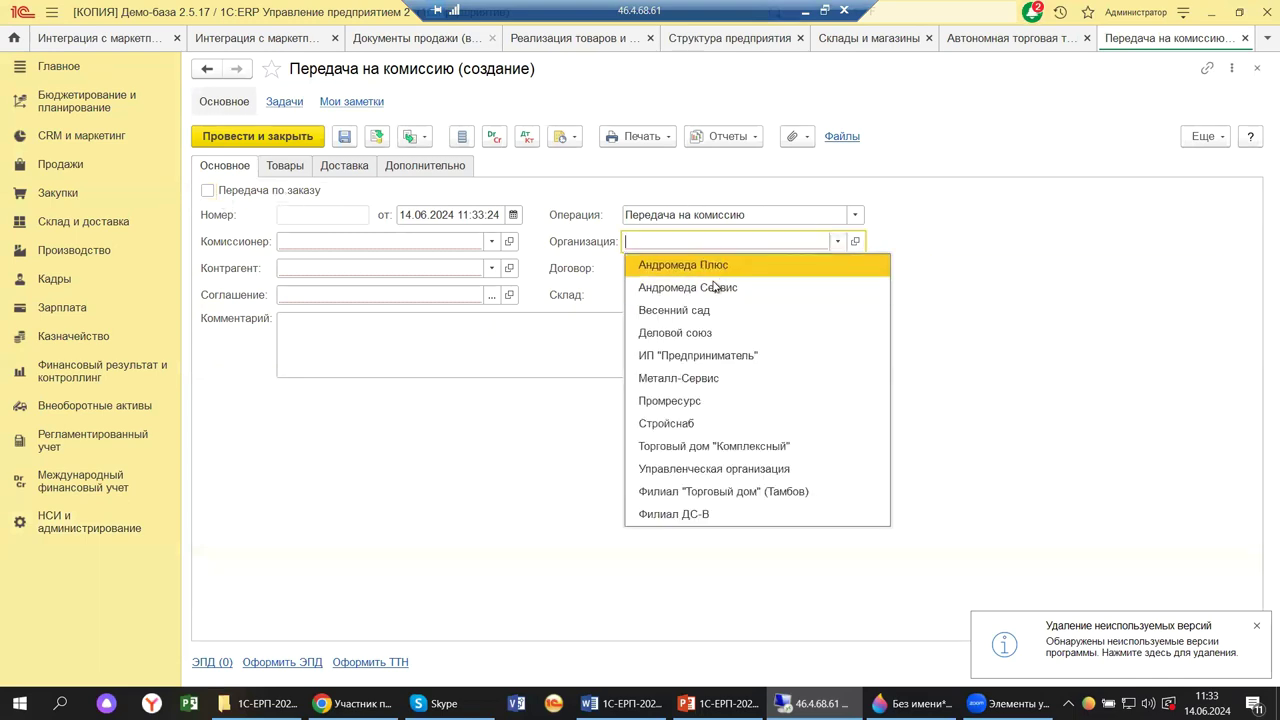
pyautogui.click(683, 333)
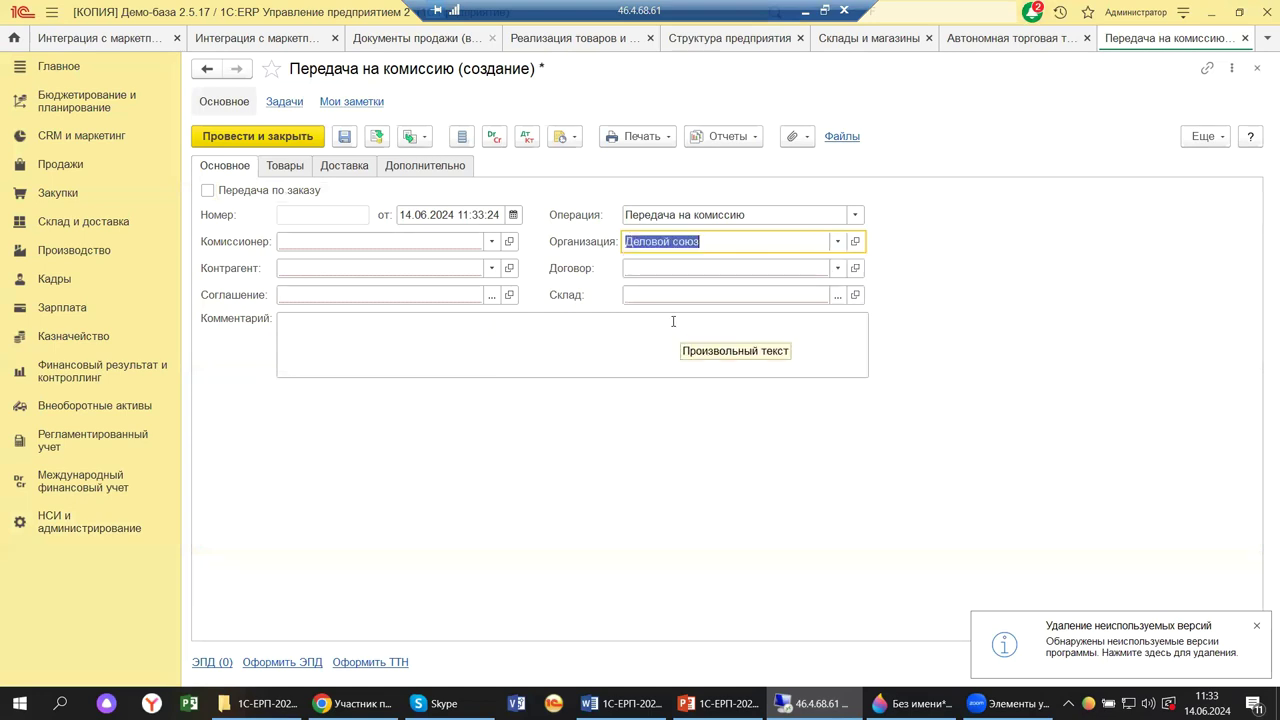
pyautogui.click(837, 268)
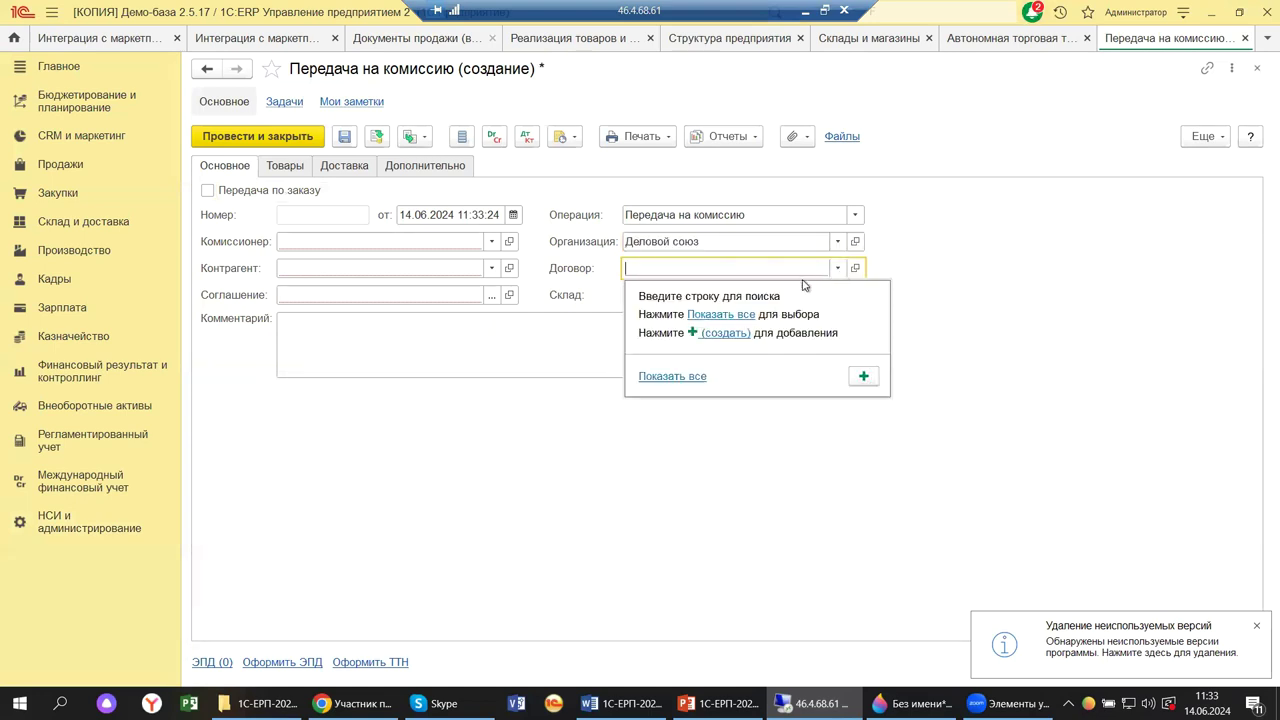
pyautogui.click(735, 314)
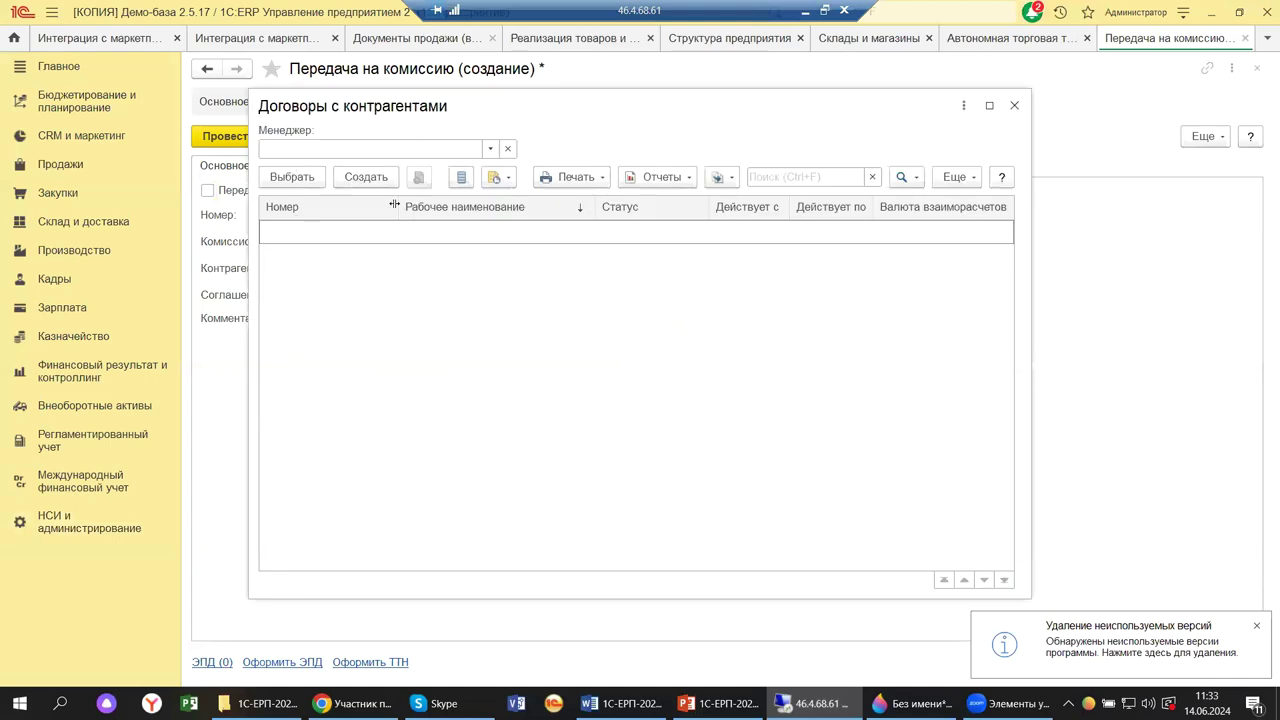
pyautogui.click(370, 180)
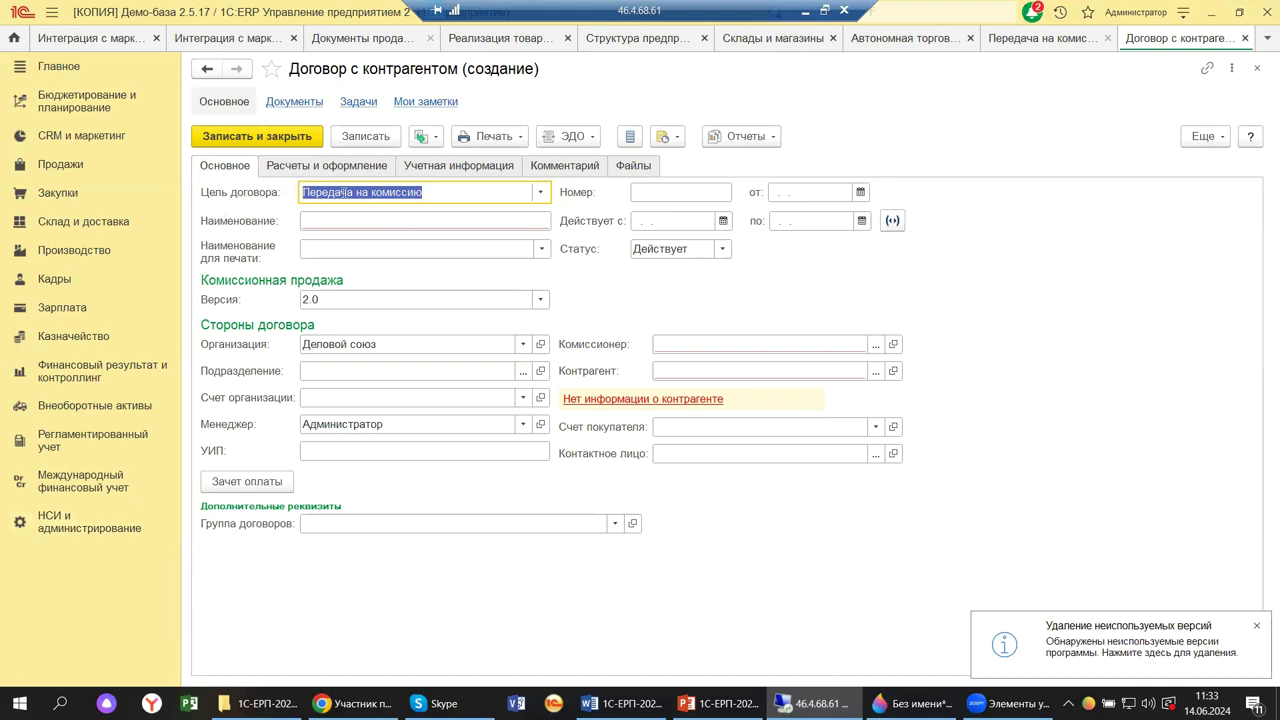
# Review the available contract purposes, keeping Передача на комиссию, and set the commission sale version to 2.5
pyautogui.click(541, 192)
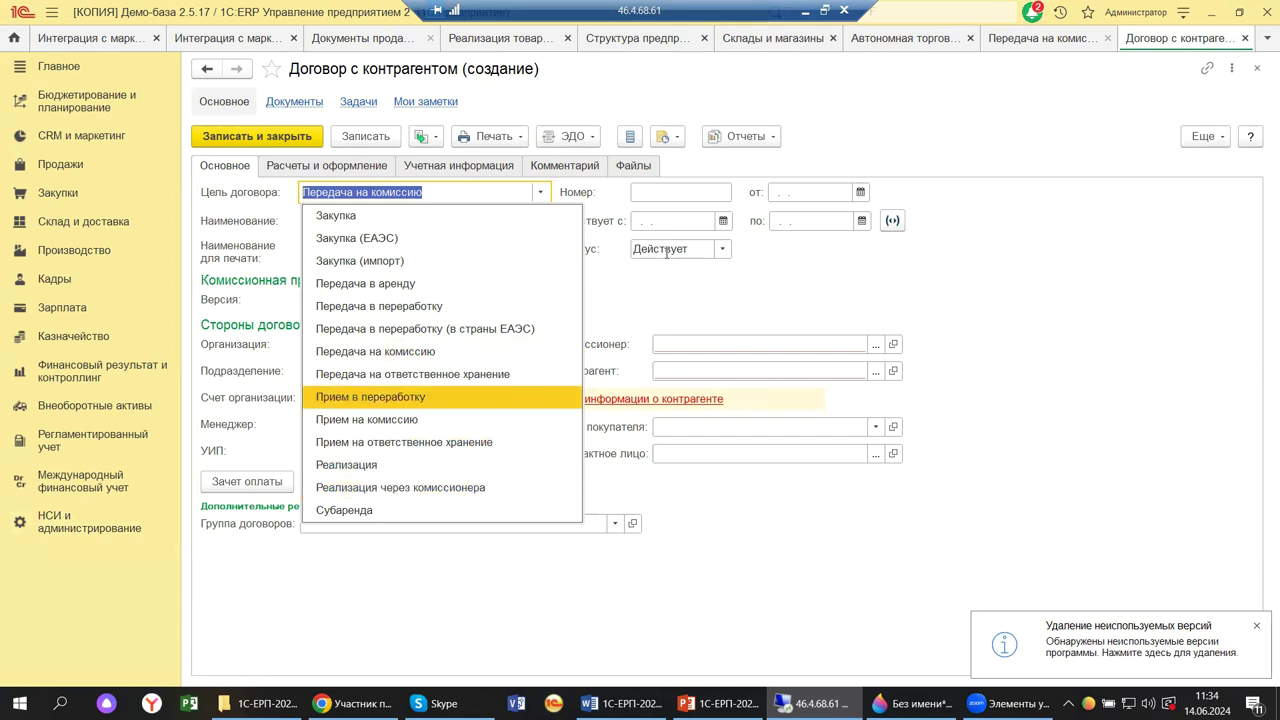
pyautogui.click(1258, 67)
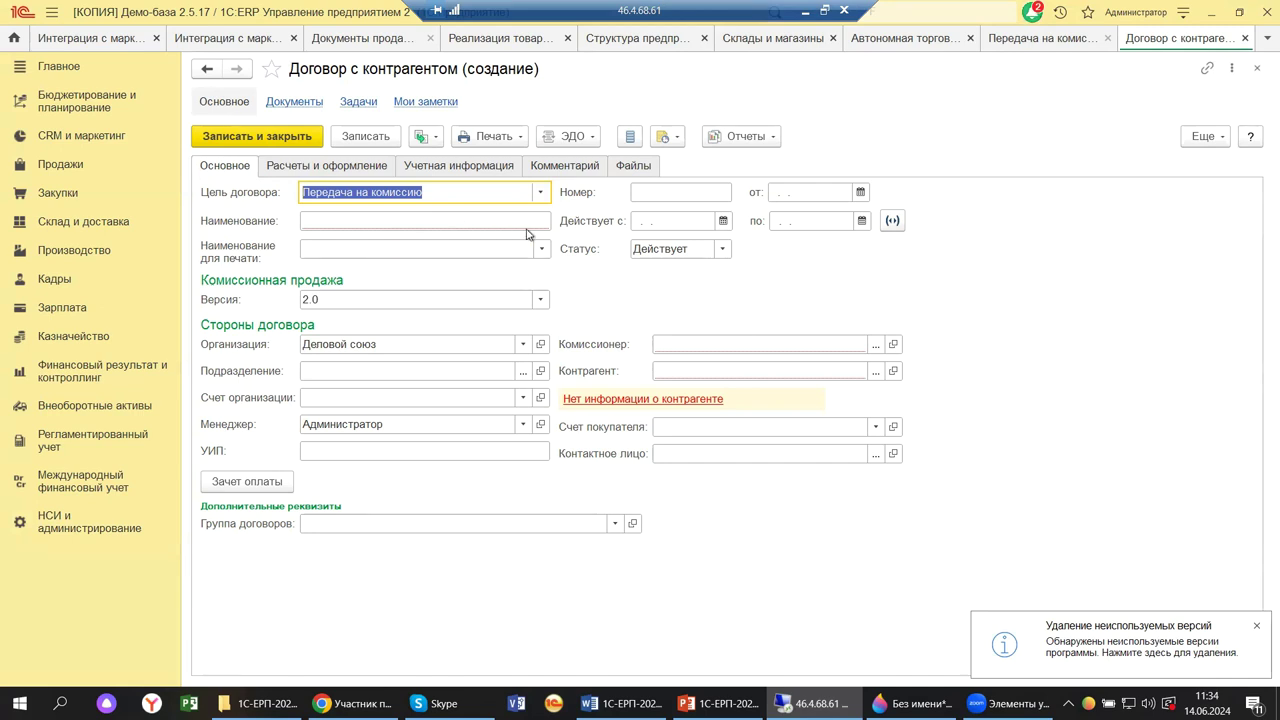
pyautogui.click(540, 300)
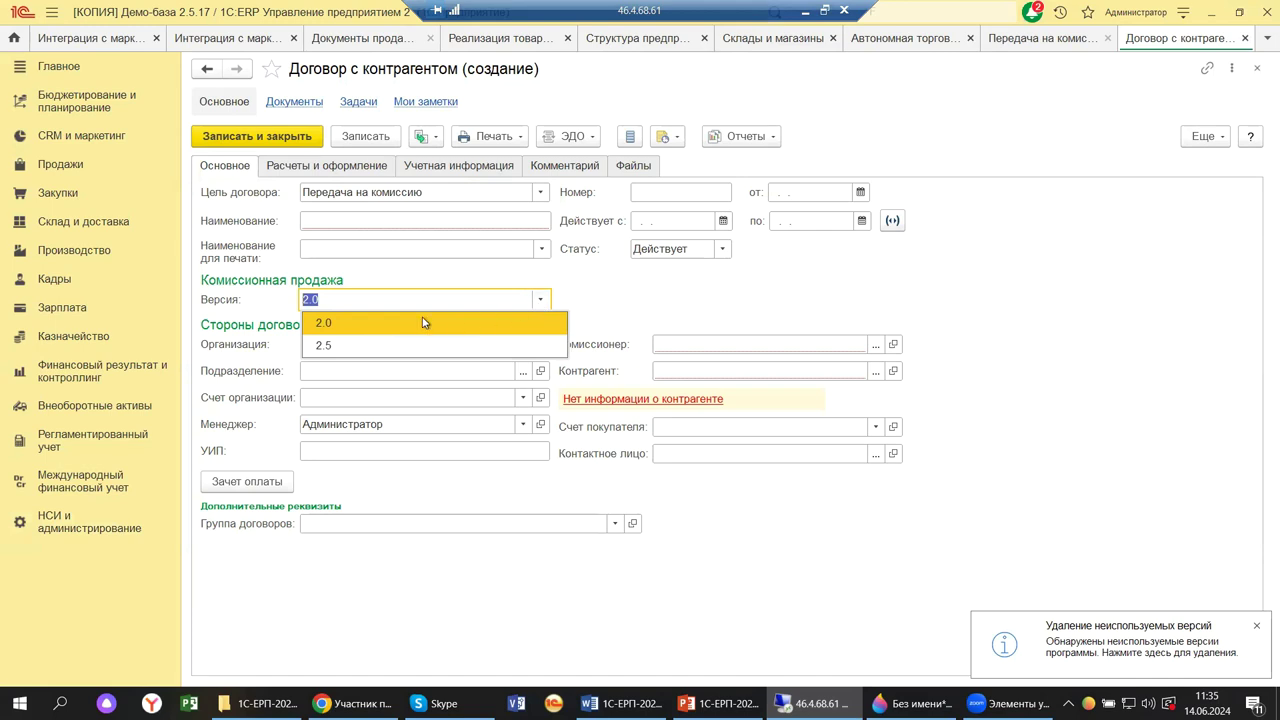
pyautogui.click(325, 347)
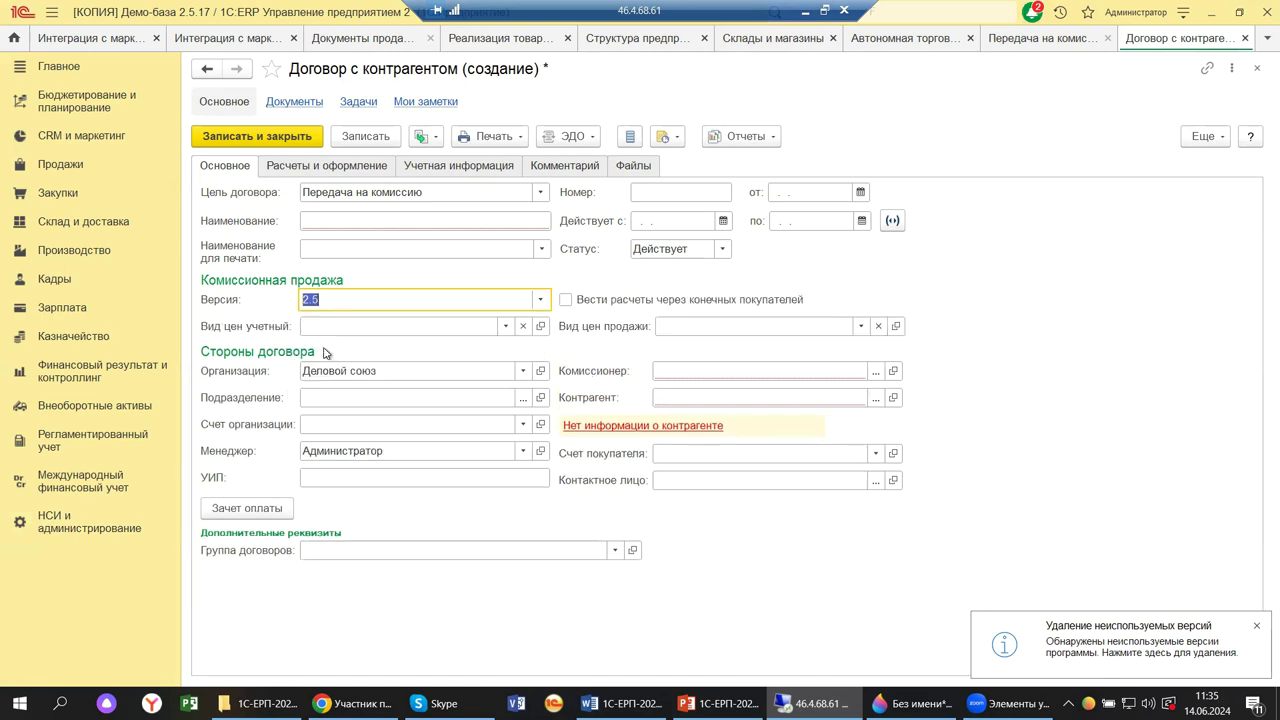
# Open the program information and select the configuration details to check the 1C:ERP release
pyautogui.click(1185, 14)
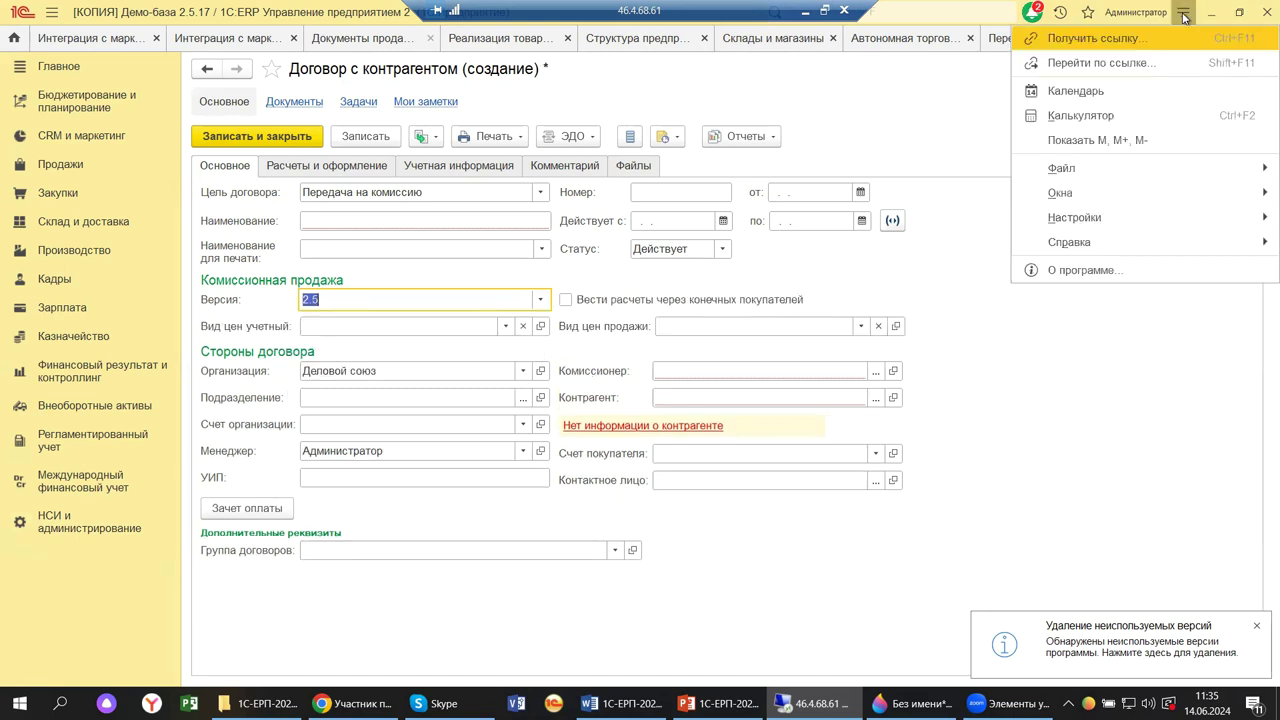
pyautogui.click(1067, 271)
pyautogui.click(683, 212)
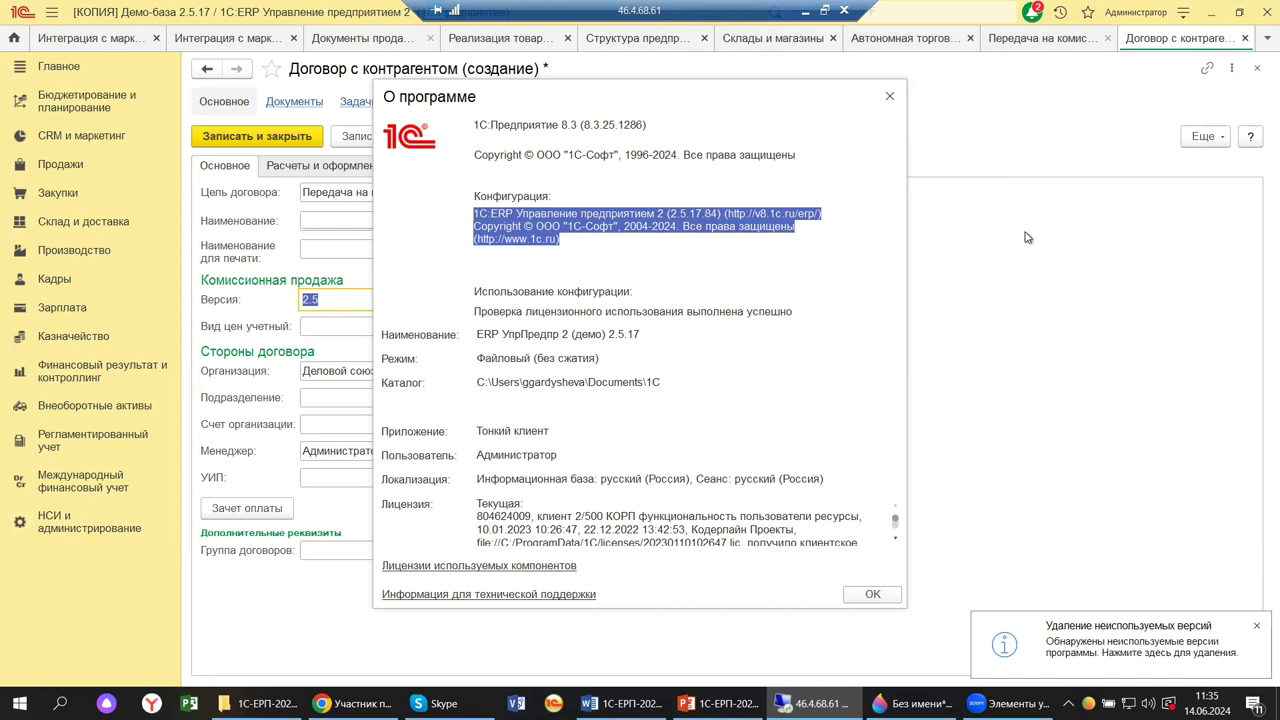
# Close the program information, discard the new counterparty contract without saving, and leave the contract selection
pyautogui.click(889, 97)
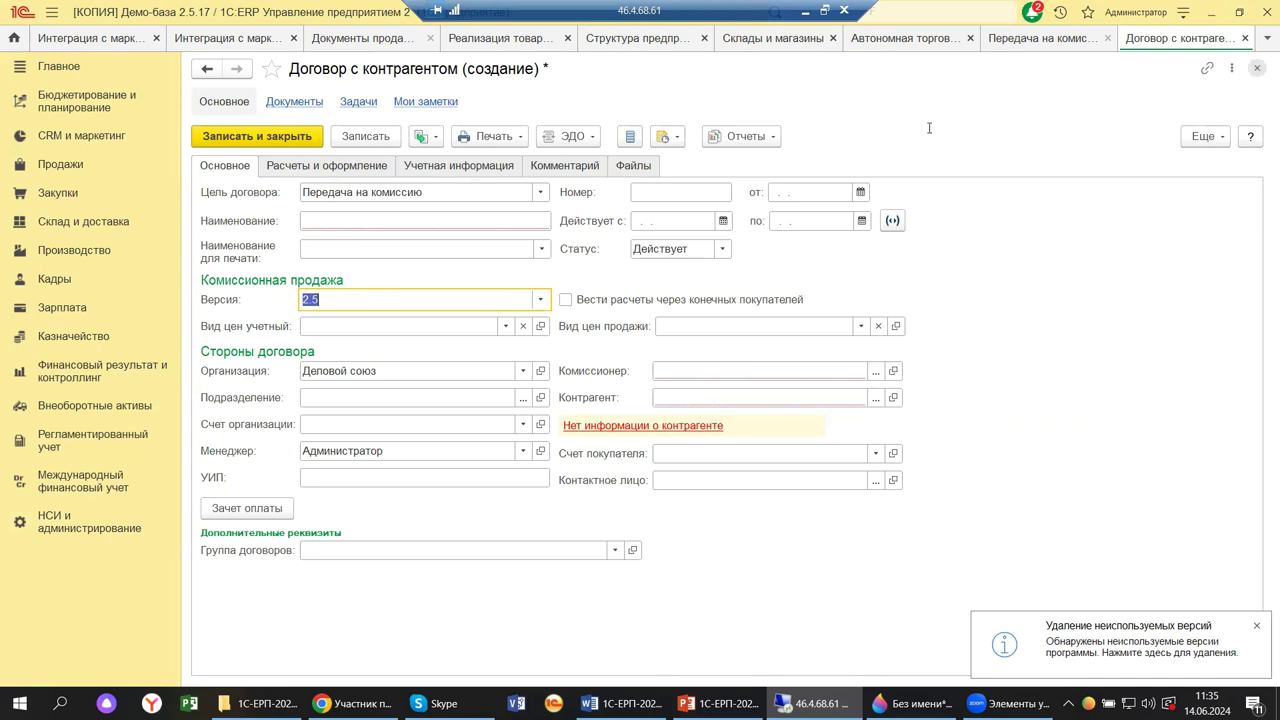
pyautogui.click(1257, 68)
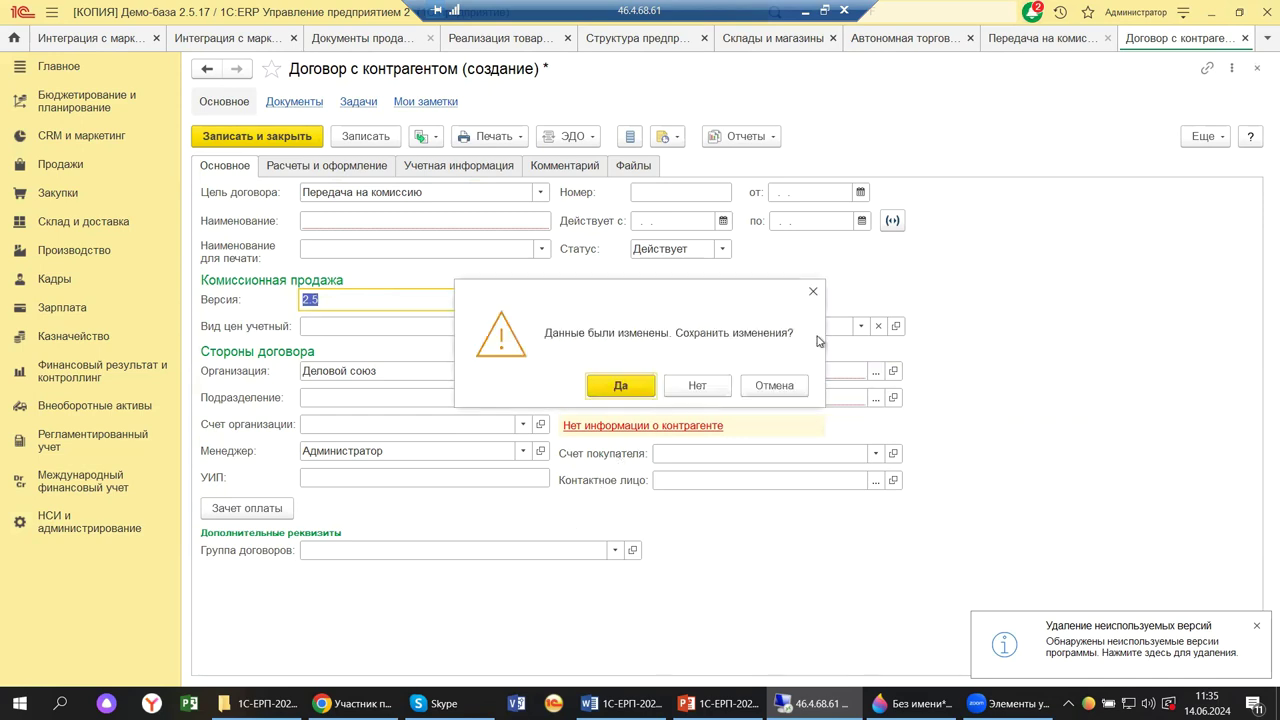
pyautogui.click(703, 385)
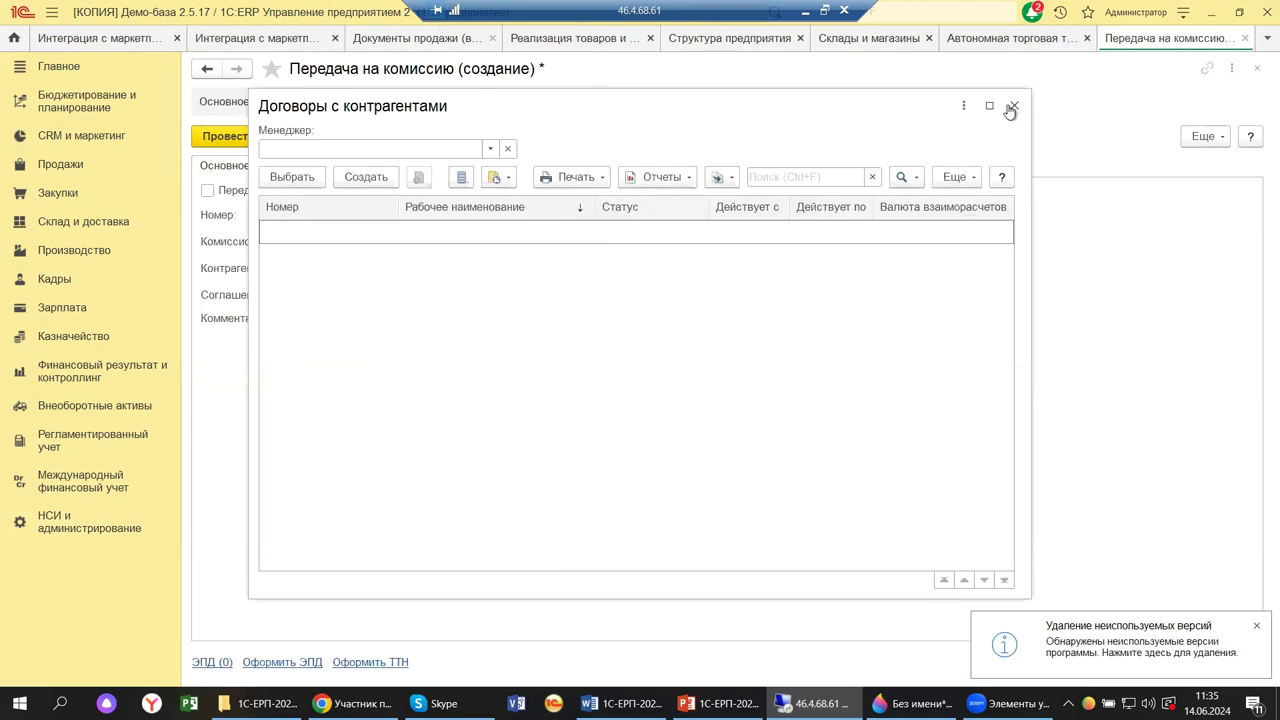
pyautogui.click(1013, 106)
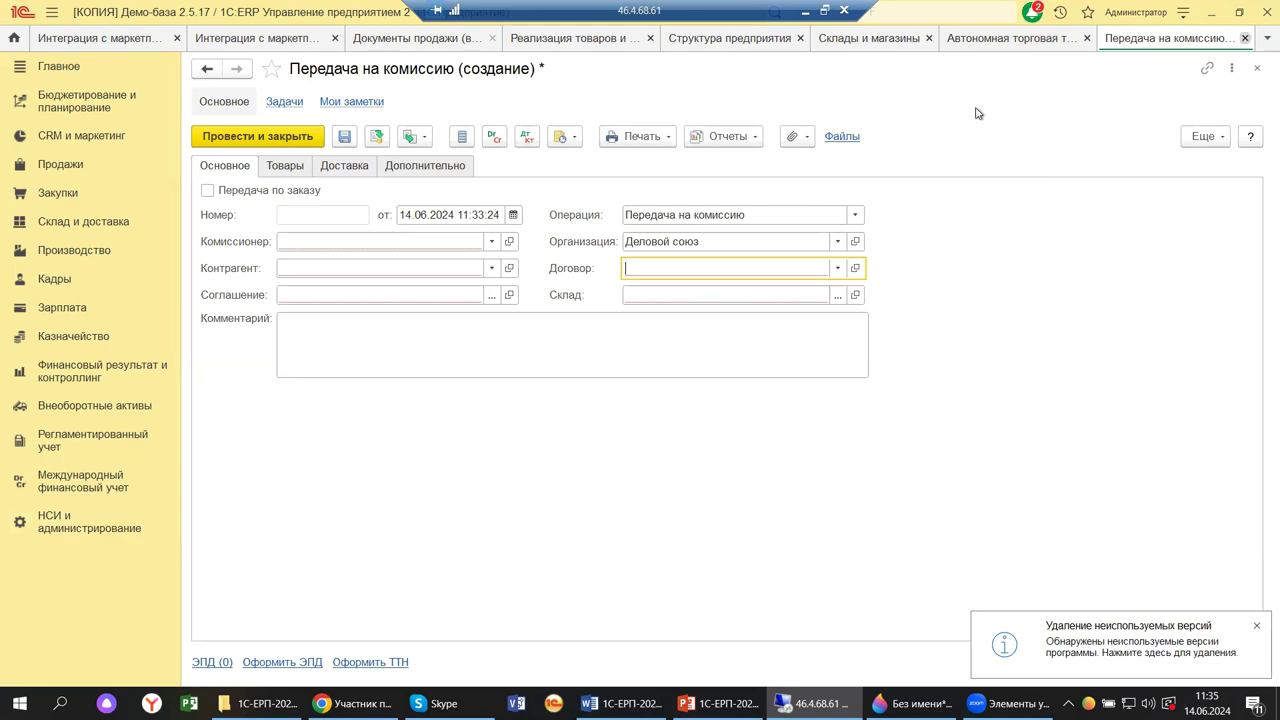
# Discard the unsaved commission transfer document and switch to the PowerPoint presentation
pyautogui.press('Escape')
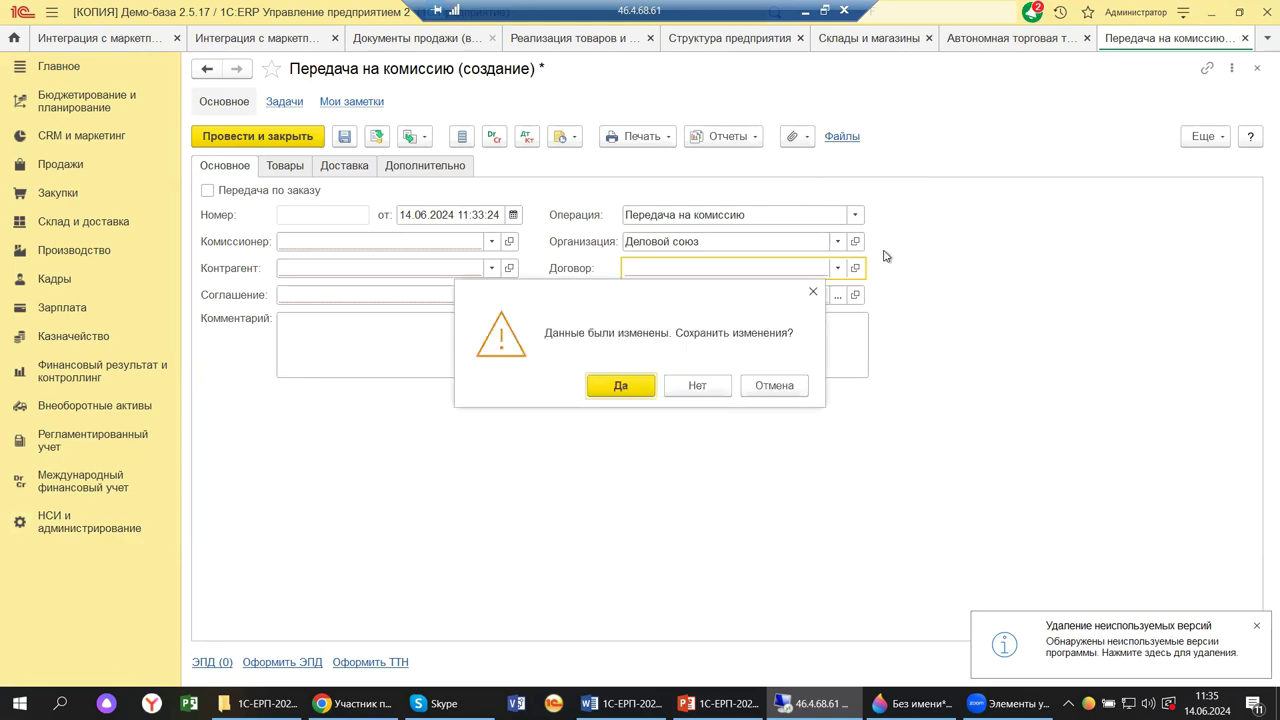
pyautogui.click(699, 386)
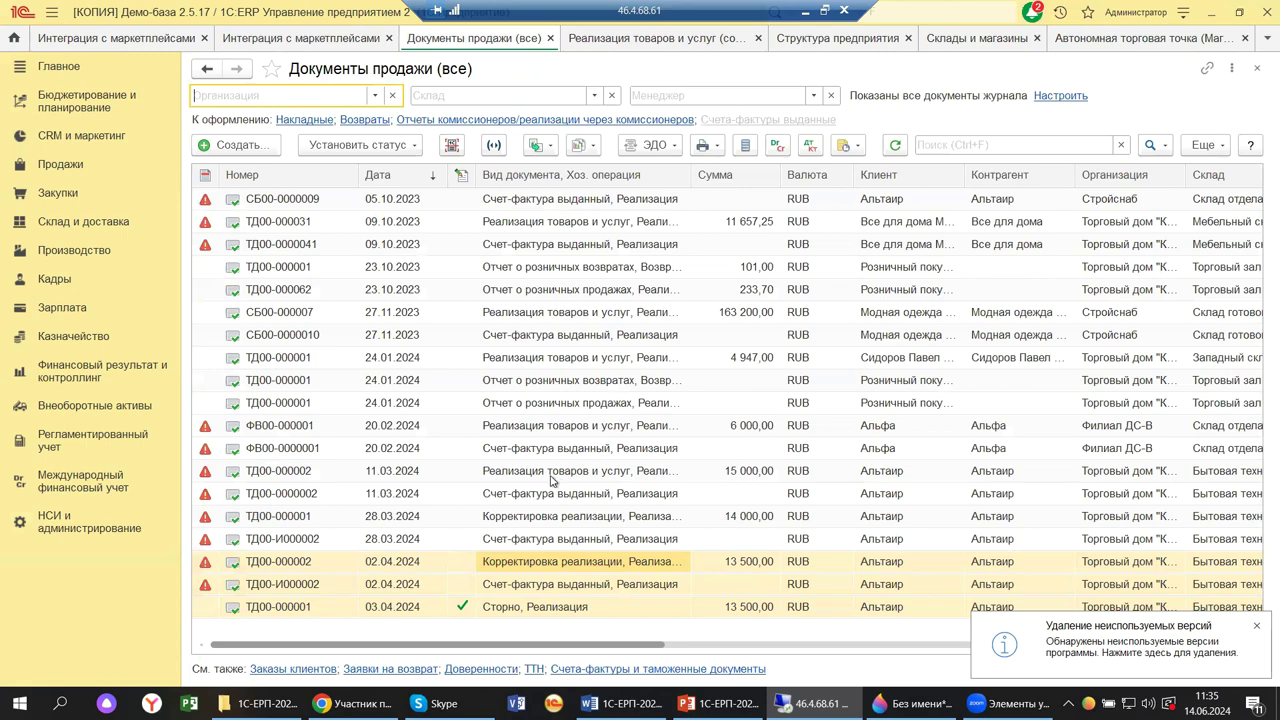
pyautogui.click(804, 11)
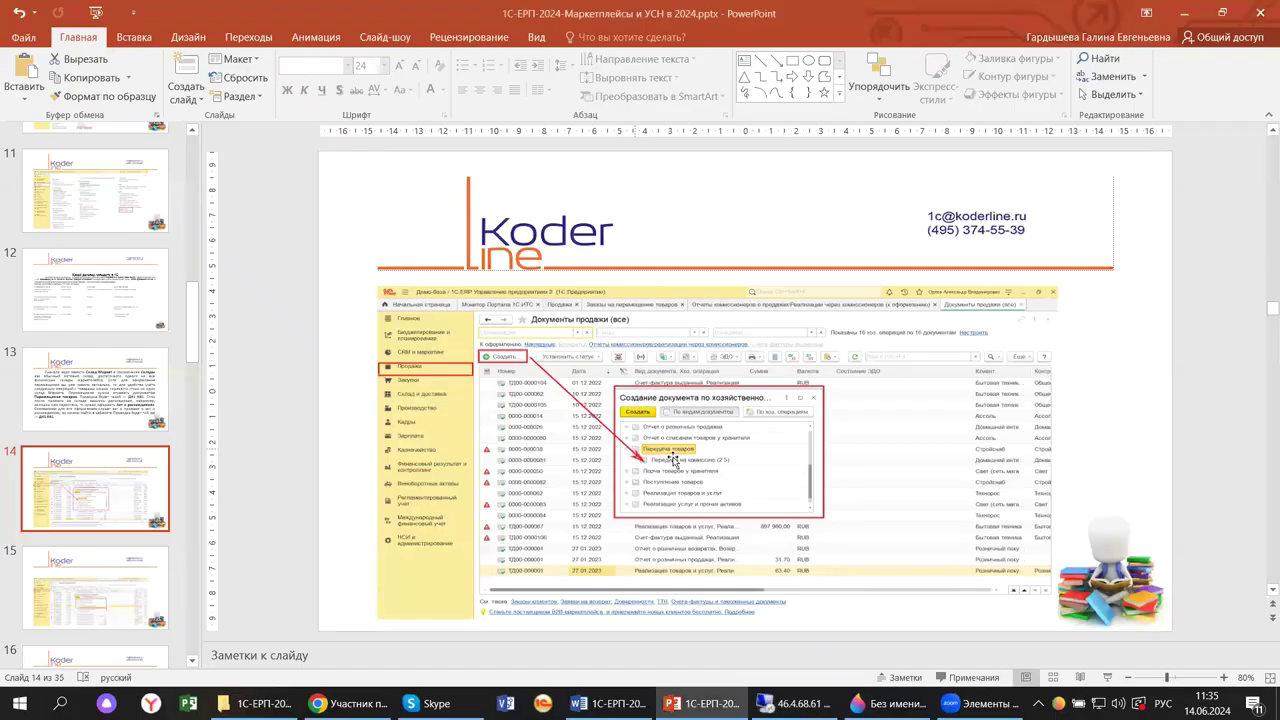
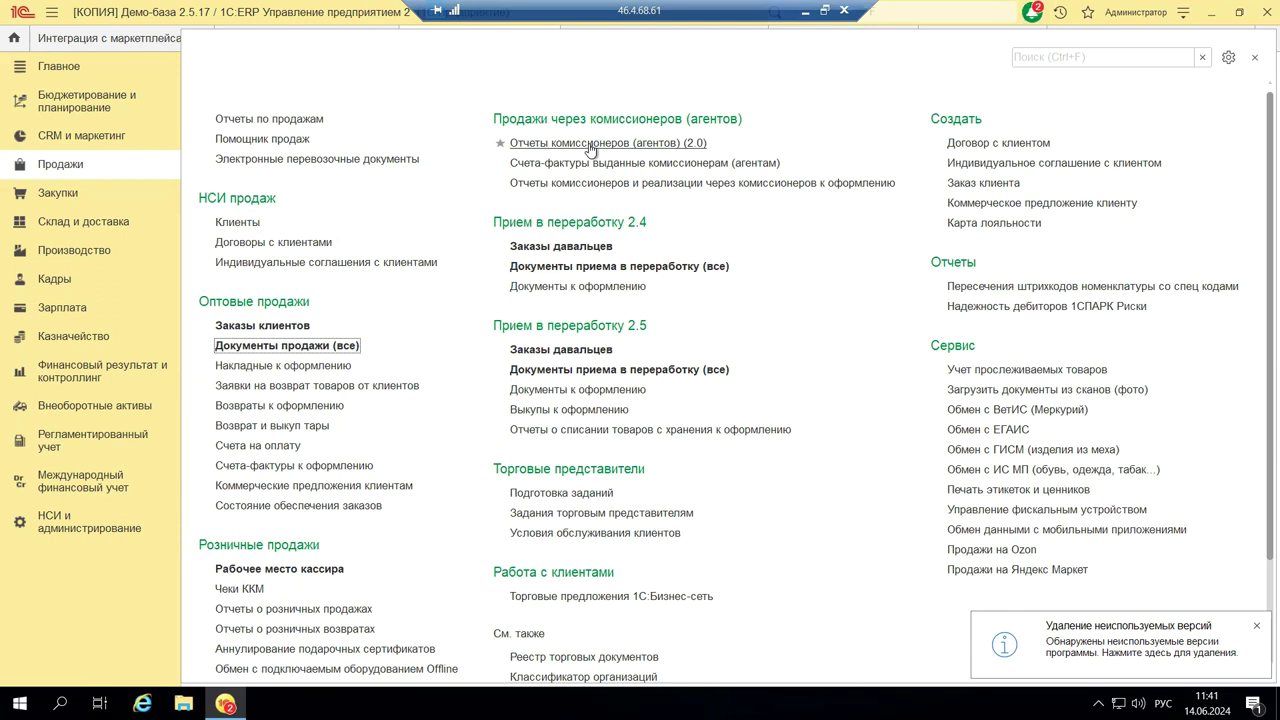
# Open the commission agents' reports (2.0) and examine the regulated accounting entries of the 30.12.2021 sales report
pyautogui.click(590, 148)
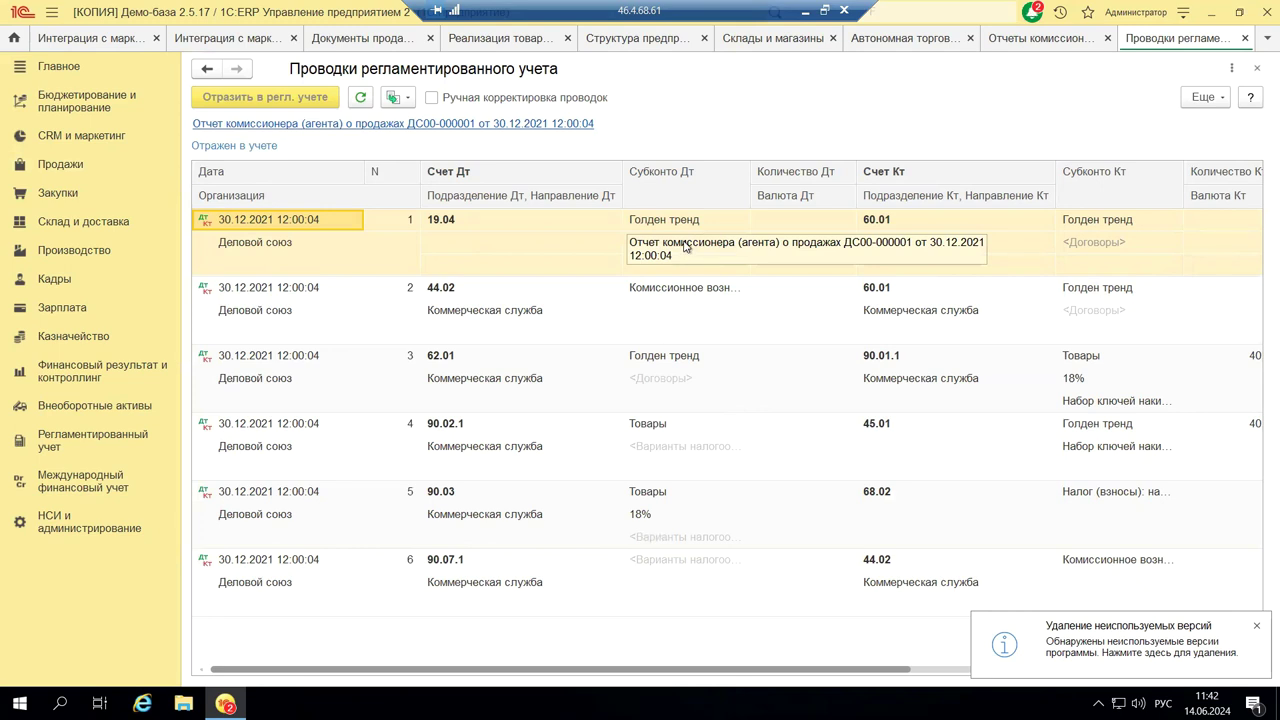
pyautogui.click(693, 291)
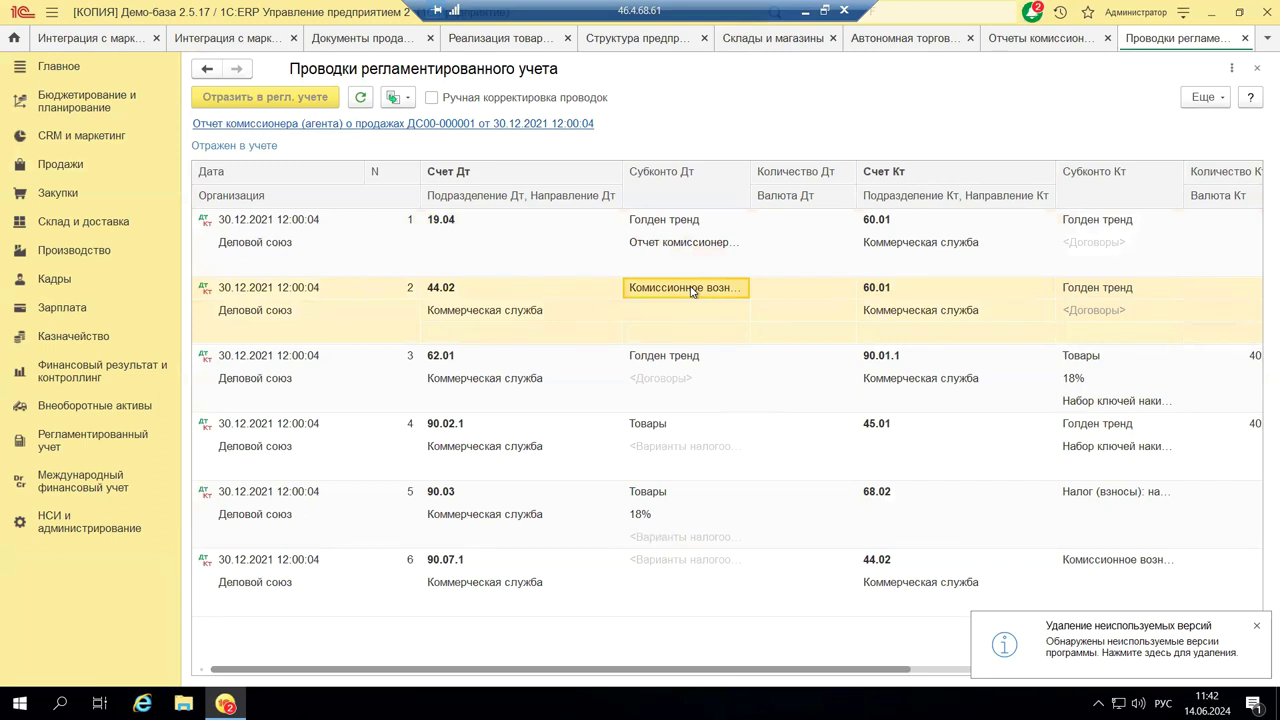
pyautogui.moveTo(693, 291); pyautogui.dragTo(491, 433)
pyautogui.click(887, 586)
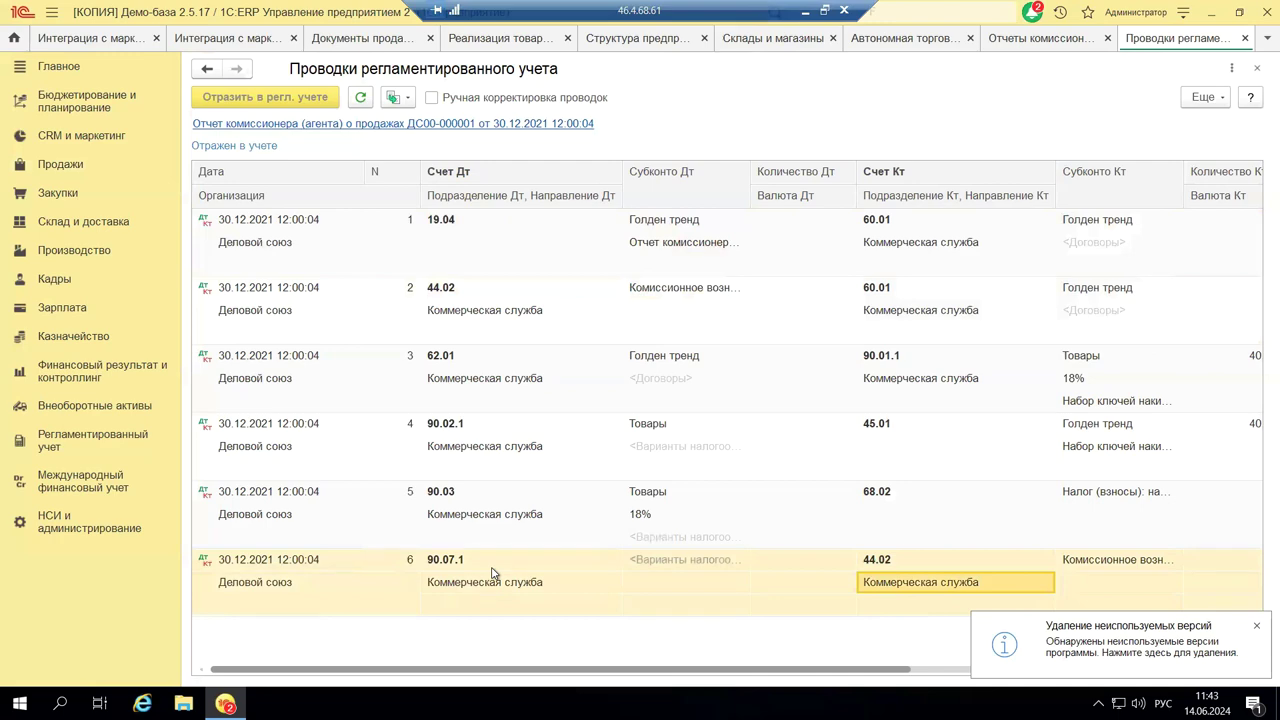
pyautogui.click(1257, 66)
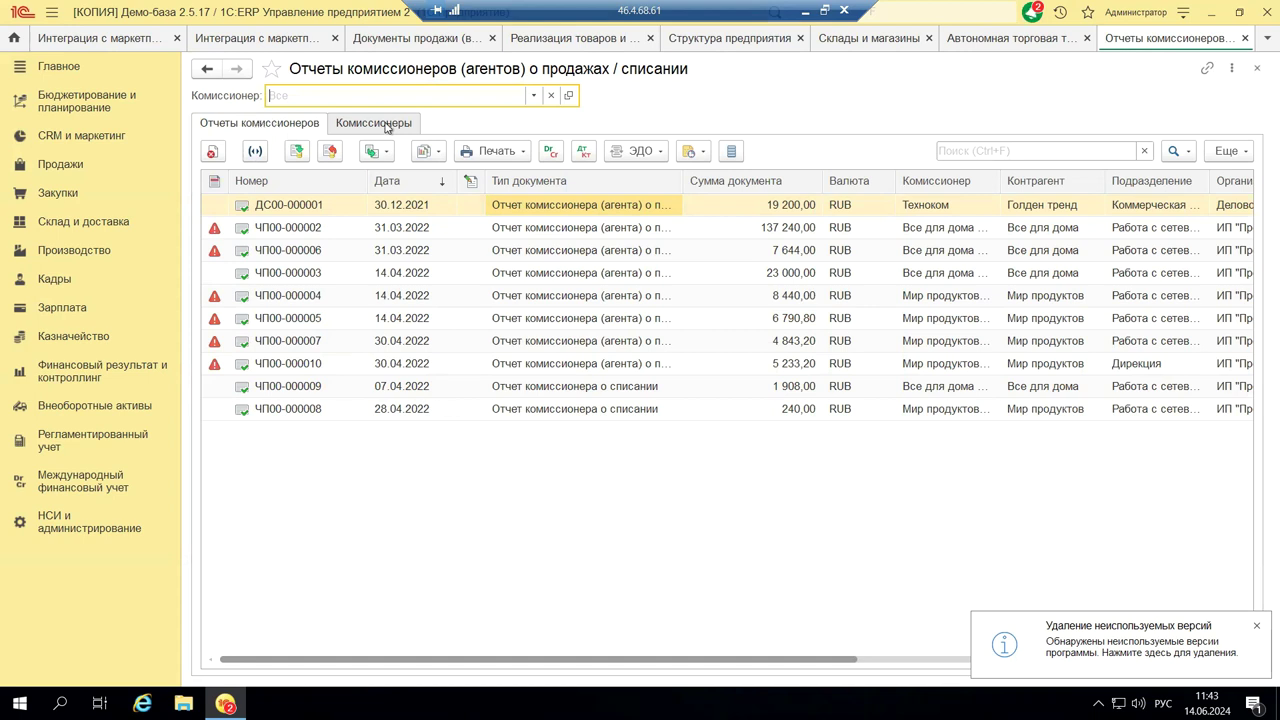
# Open commission agent sales report ЧП00-000002 dated 31.03.2022 and review its goods
pyautogui.click(637, 229)
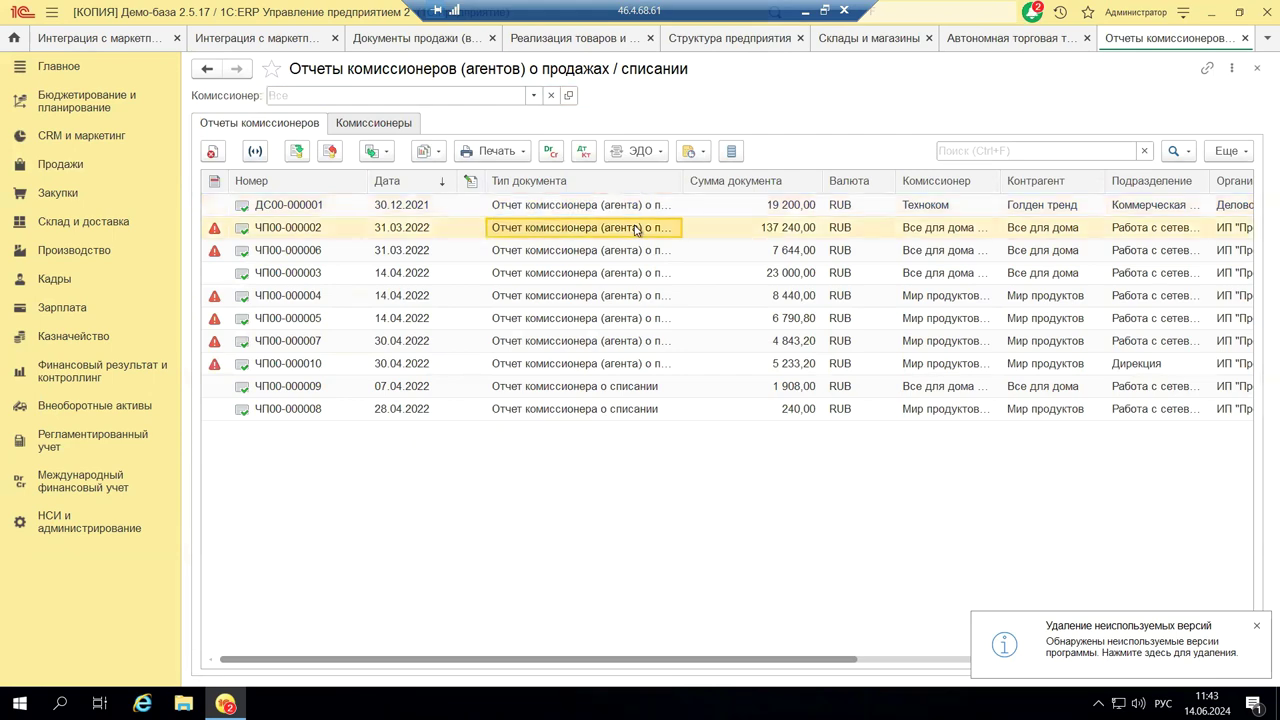
pyautogui.doubleClick(634, 228)
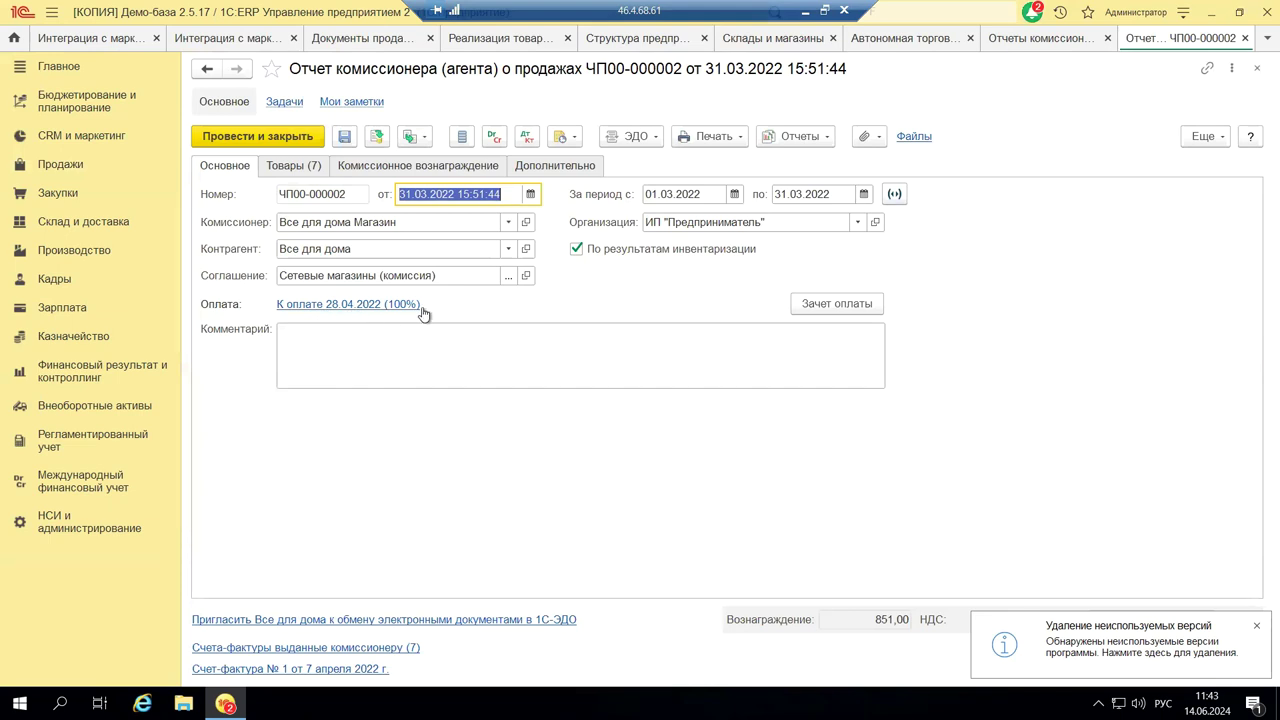
pyautogui.click(275, 171)
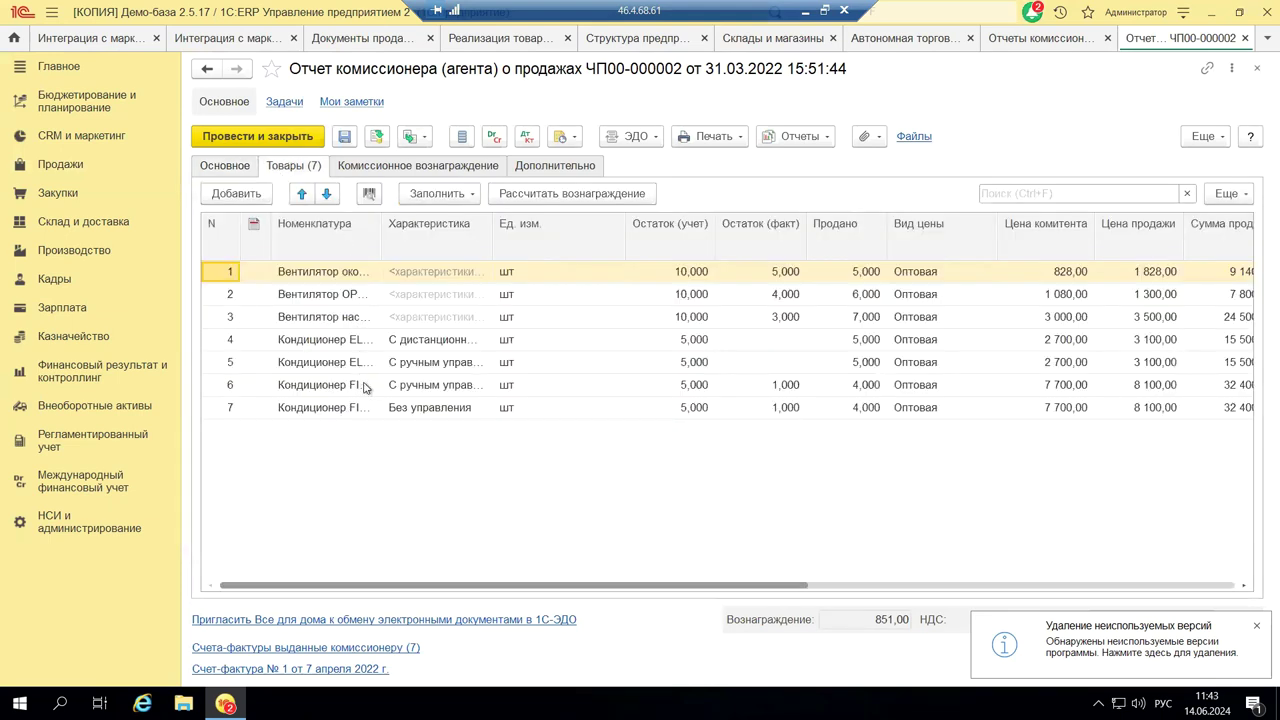
# Review the report's commission fee details and the available fee calculation methods without changing the method
pyautogui.click(464, 166)
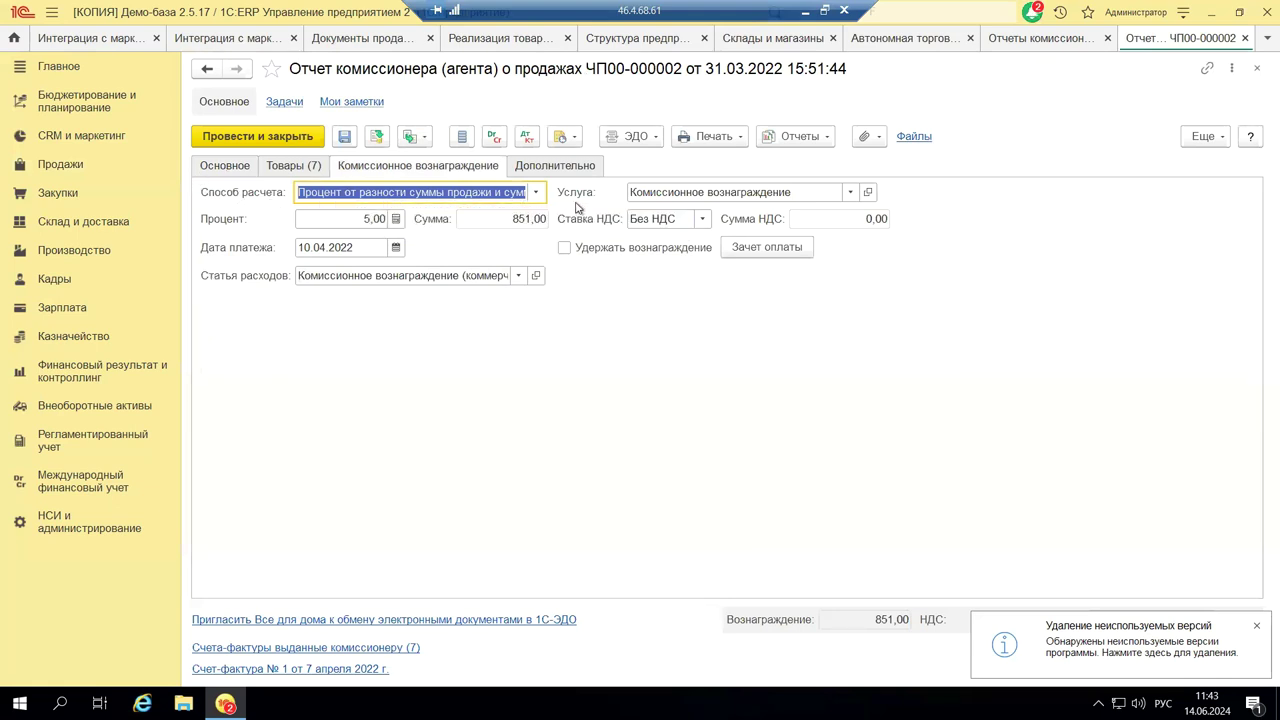
pyautogui.click(536, 193)
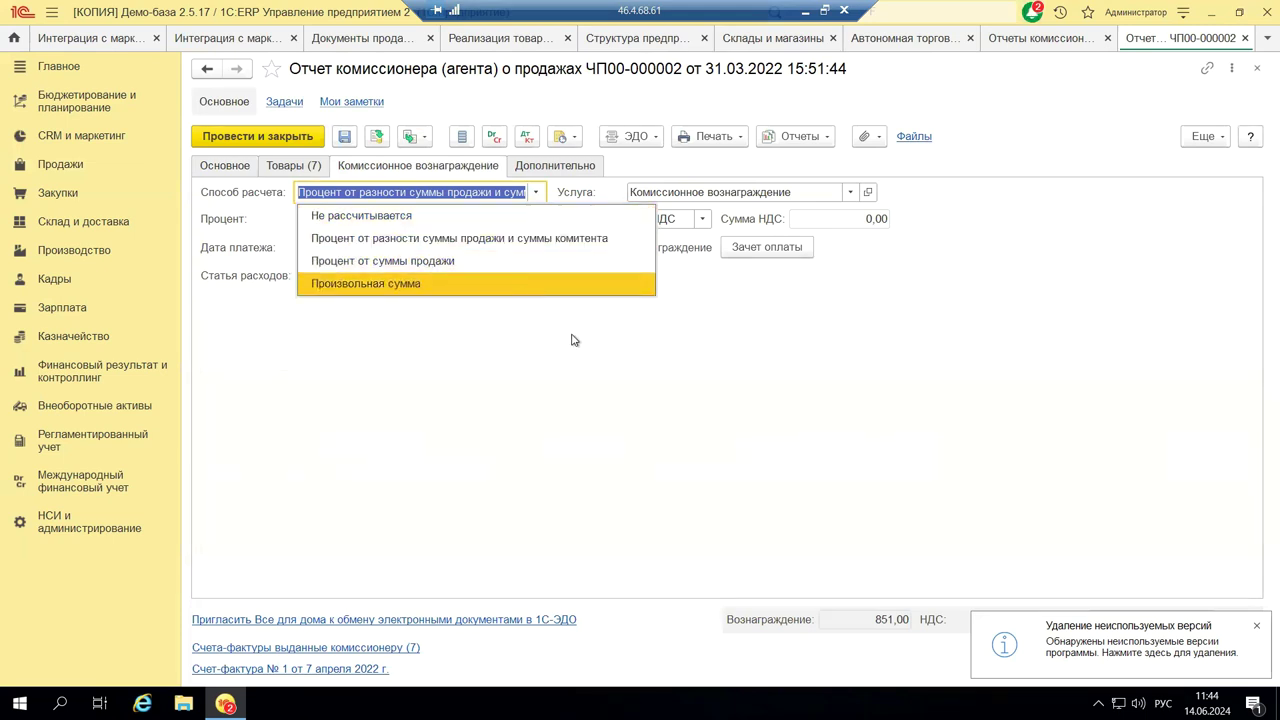
pyautogui.press('Escape')
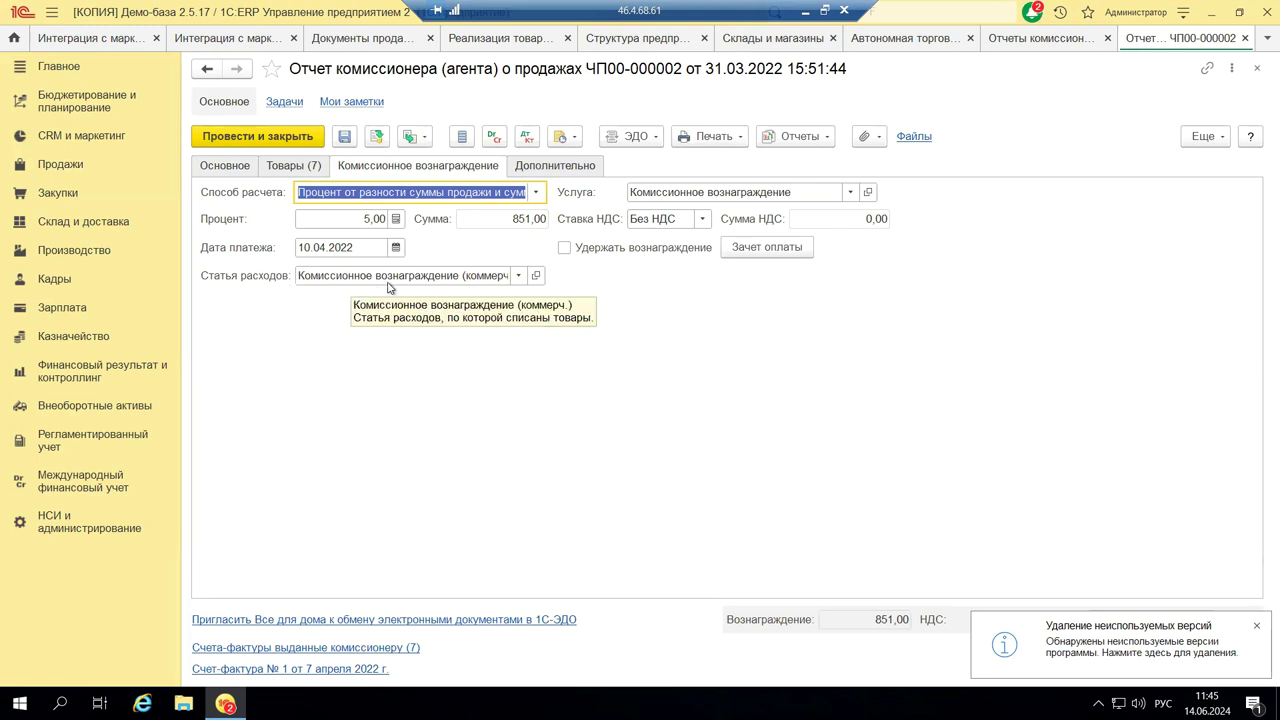
# Examine the directories, administration options and integration settings offered in the НСИ и администрирование section
pyautogui.click(516, 280)
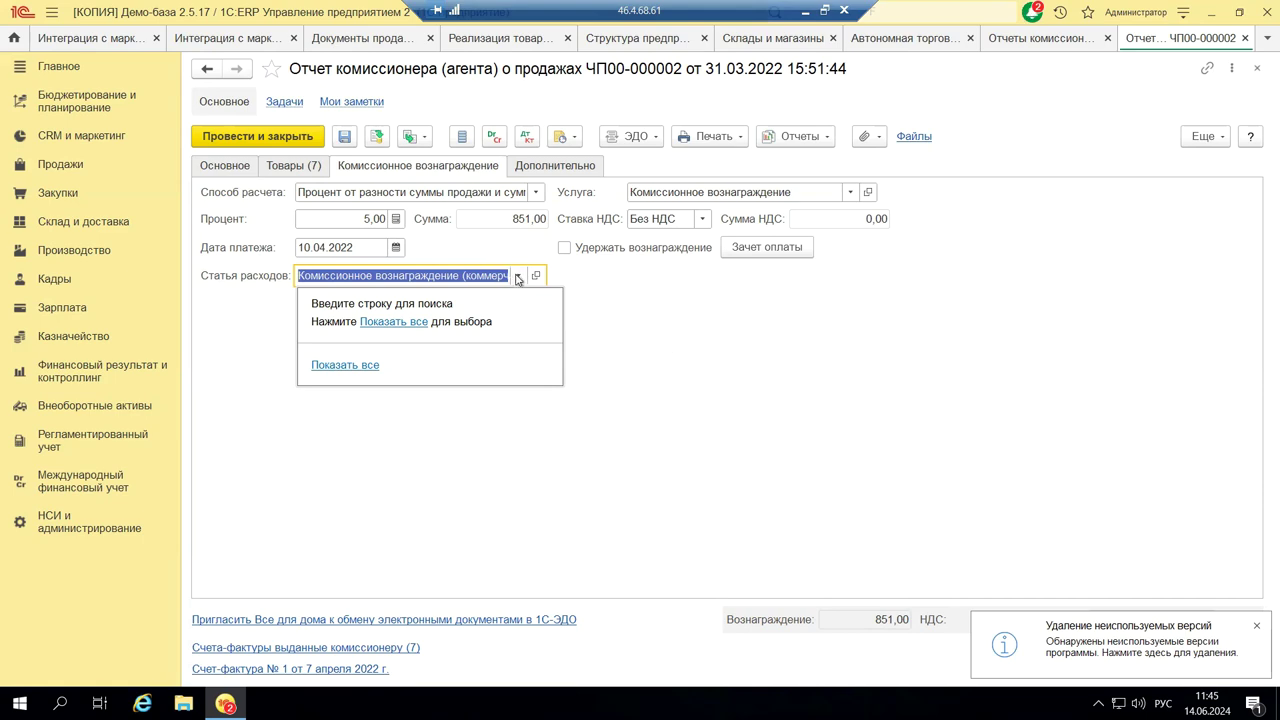
pyautogui.click(44, 520)
pyautogui.click(50, 527)
pyautogui.click(60, 528)
pyautogui.click(64, 526)
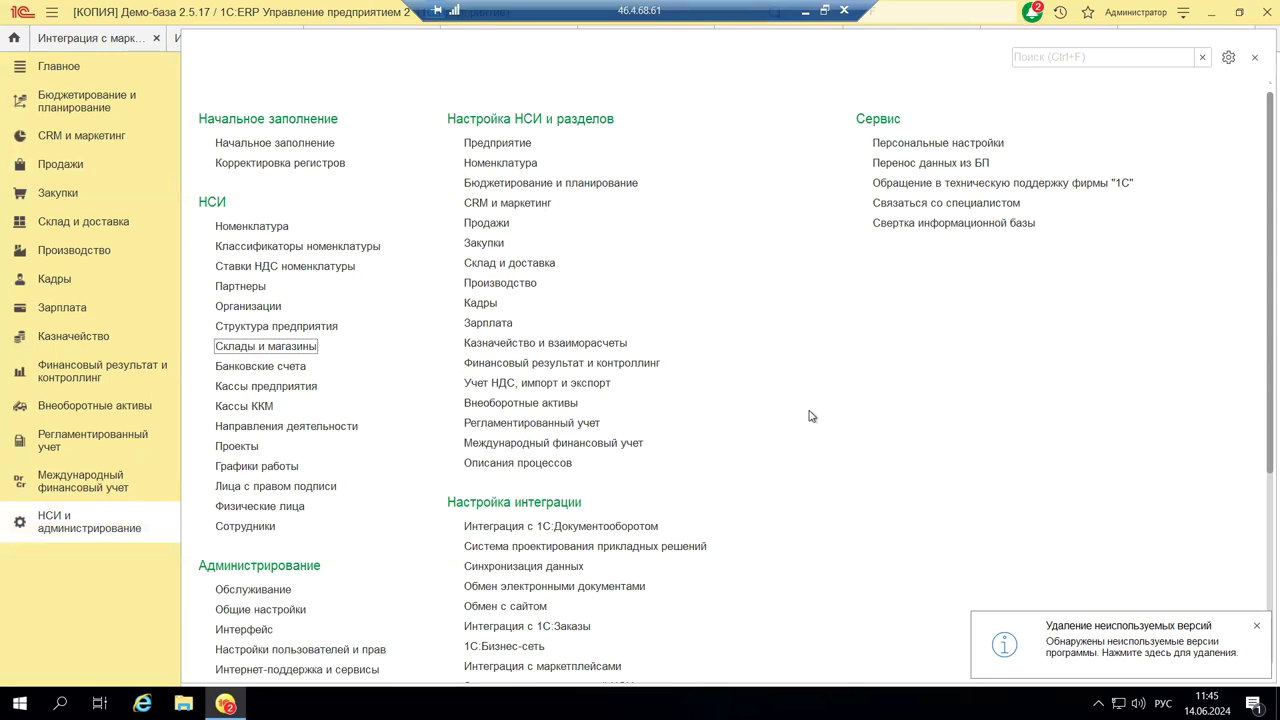
pyautogui.scroll(-5, 811, 416)
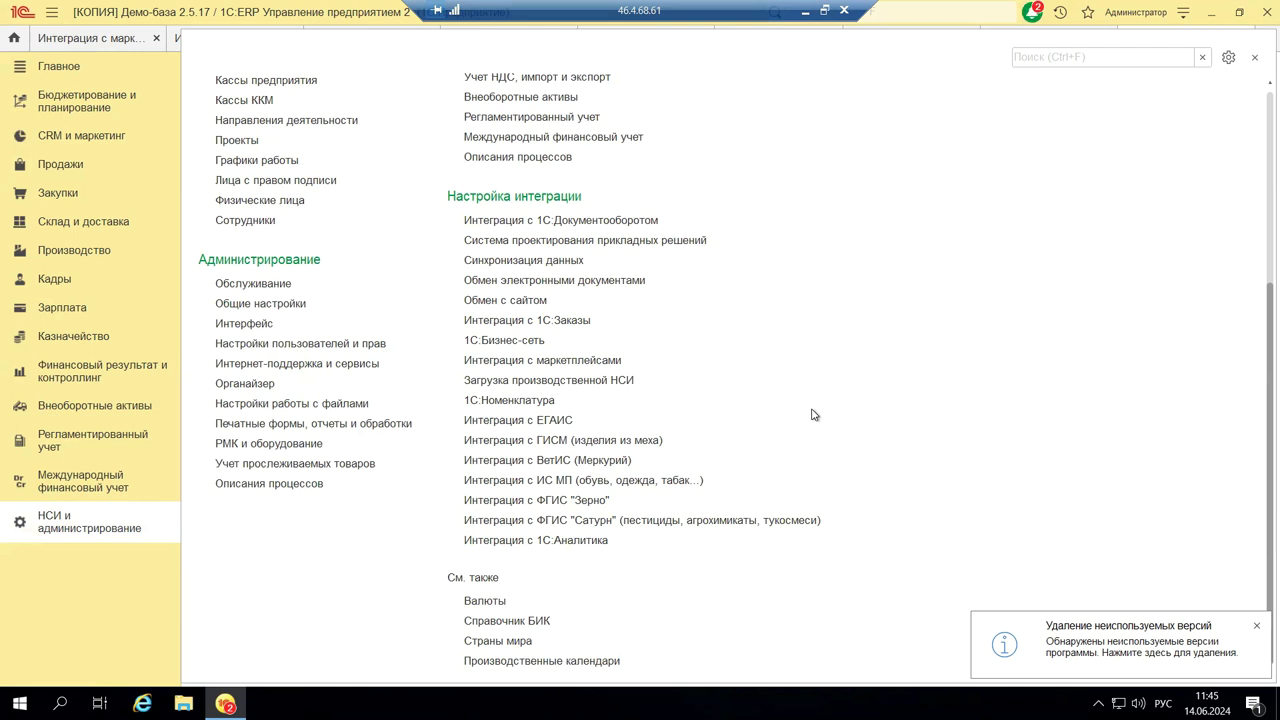
pyautogui.scroll(2, 813, 414)
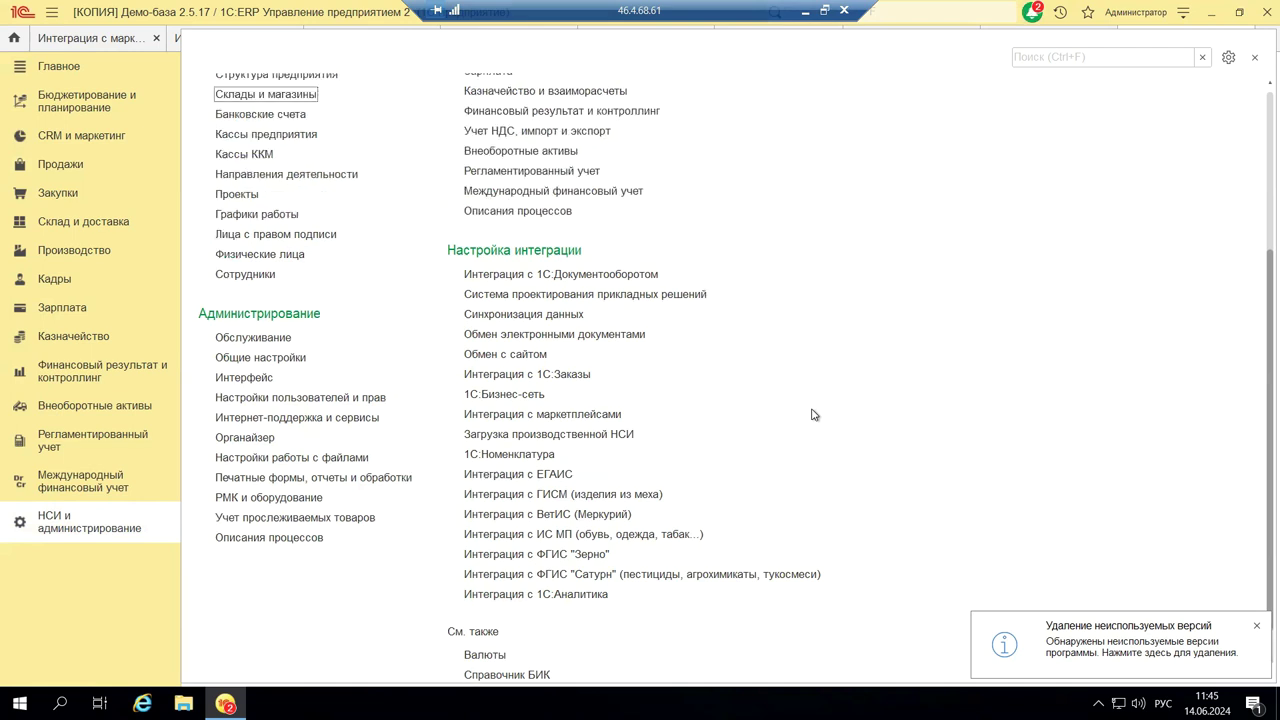
pyautogui.scroll(1, 813, 414)
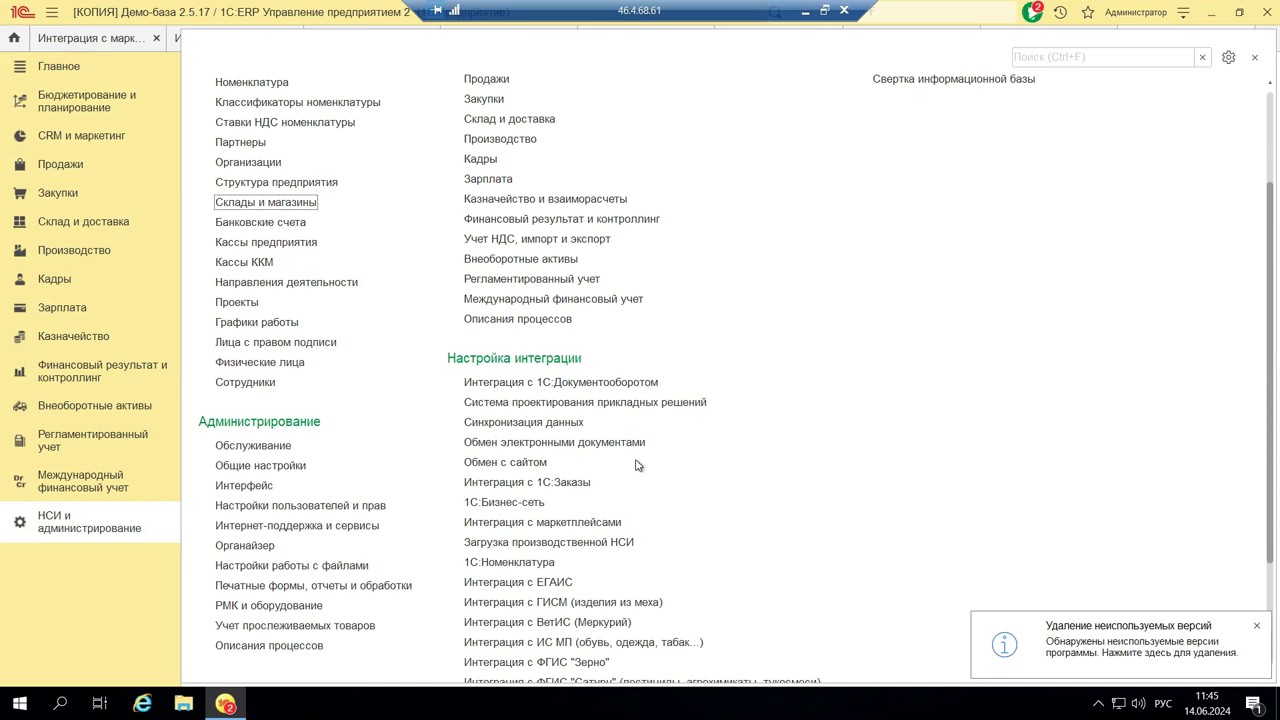
pyautogui.scroll(-3, 660, 428)
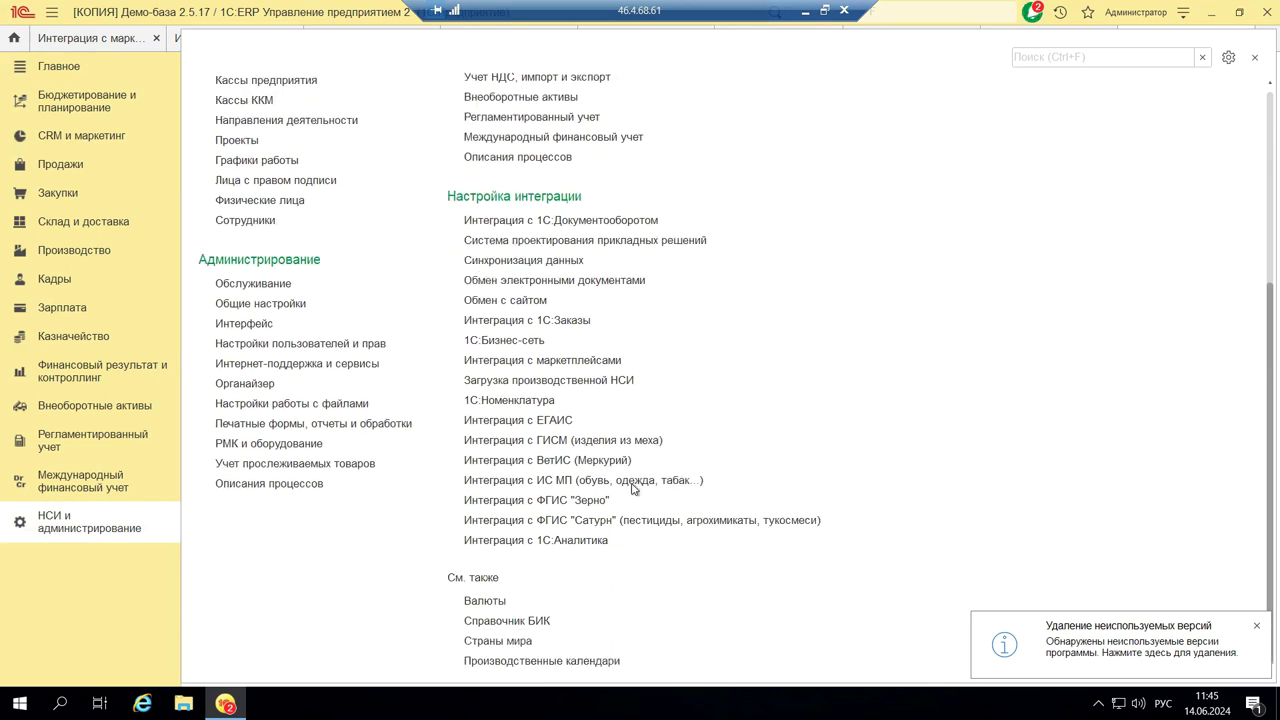
pyautogui.scroll(6, 740, 437)
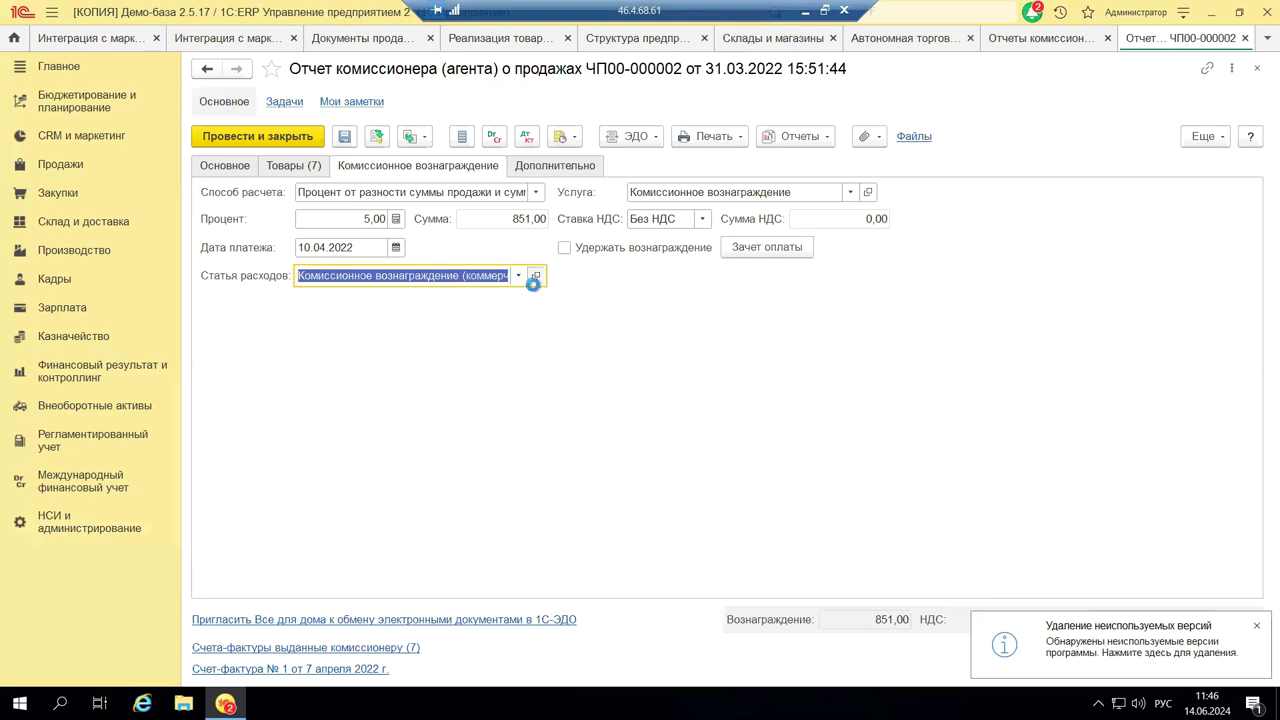
# Open the fee's expense item, check its name in different languages, and try the Контролировать заполнение аналитики option
pyautogui.click(535, 276)
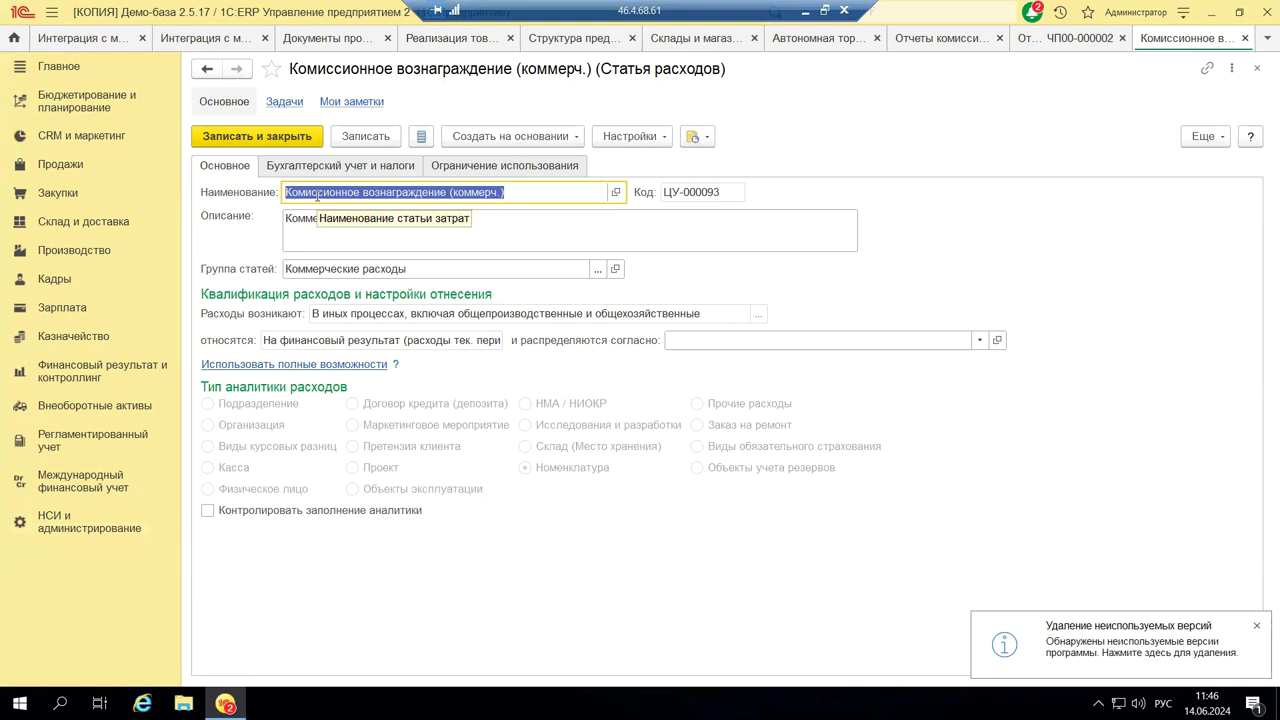
pyautogui.click(615, 193)
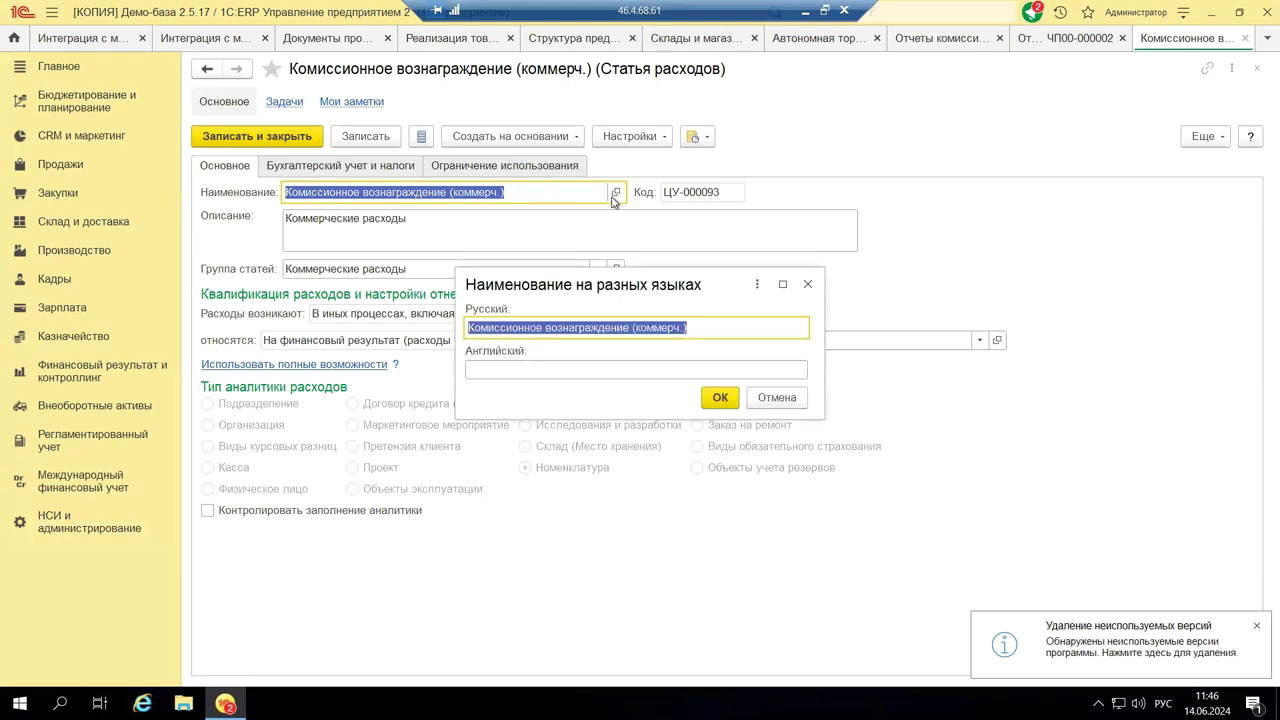
pyautogui.click(807, 286)
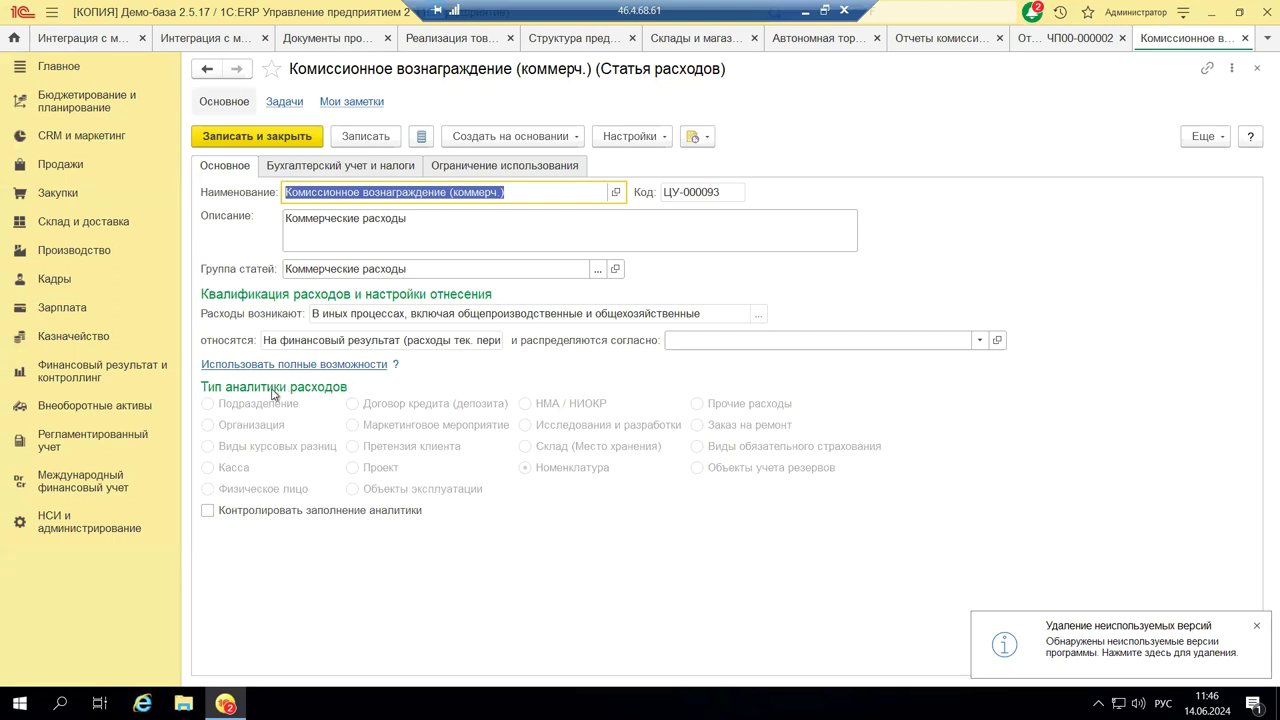
pyautogui.click(208, 511)
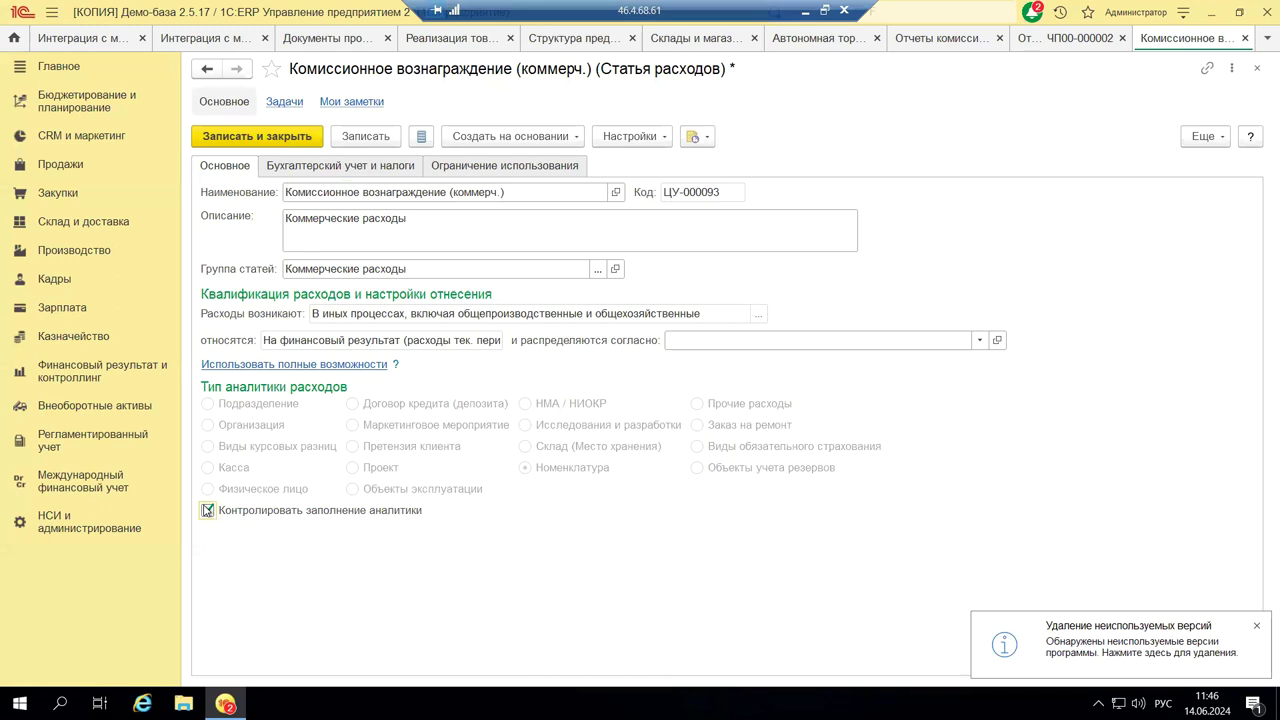
pyautogui.click(208, 511)
# Review the expense item's accounting and tax settings and close it without saving changes
pyautogui.click(341, 167)
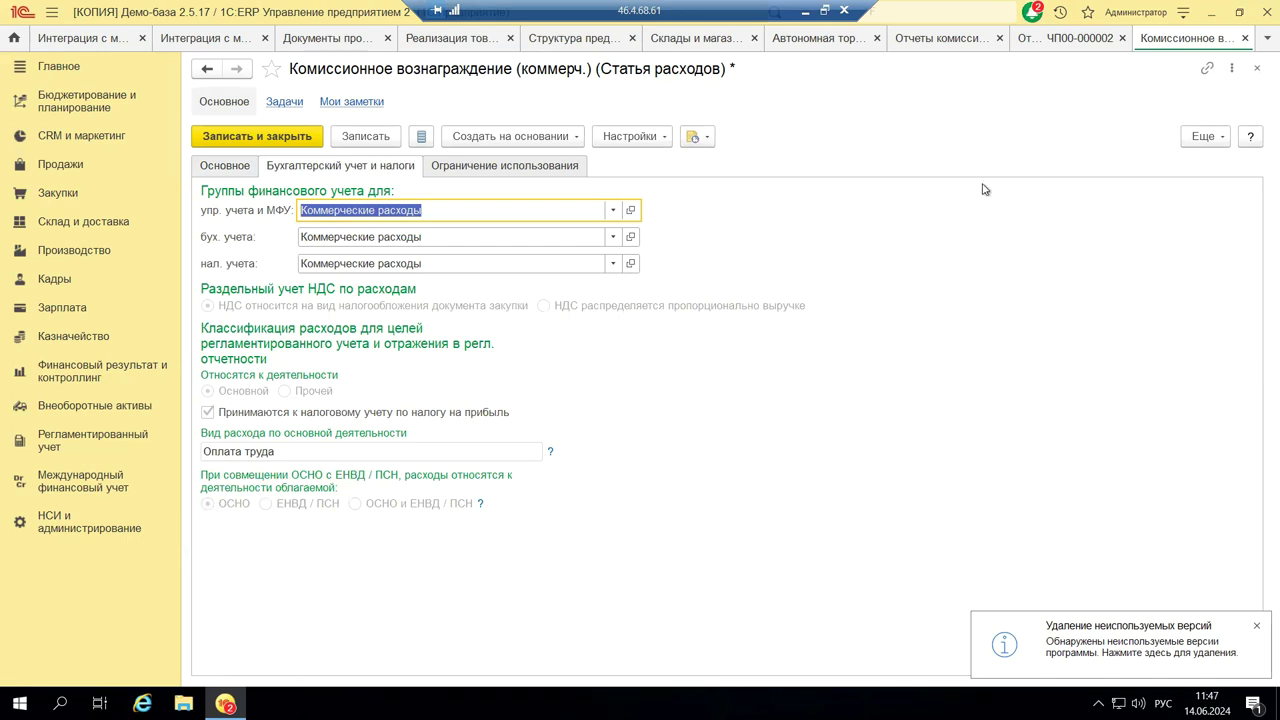
pyautogui.click(1258, 69)
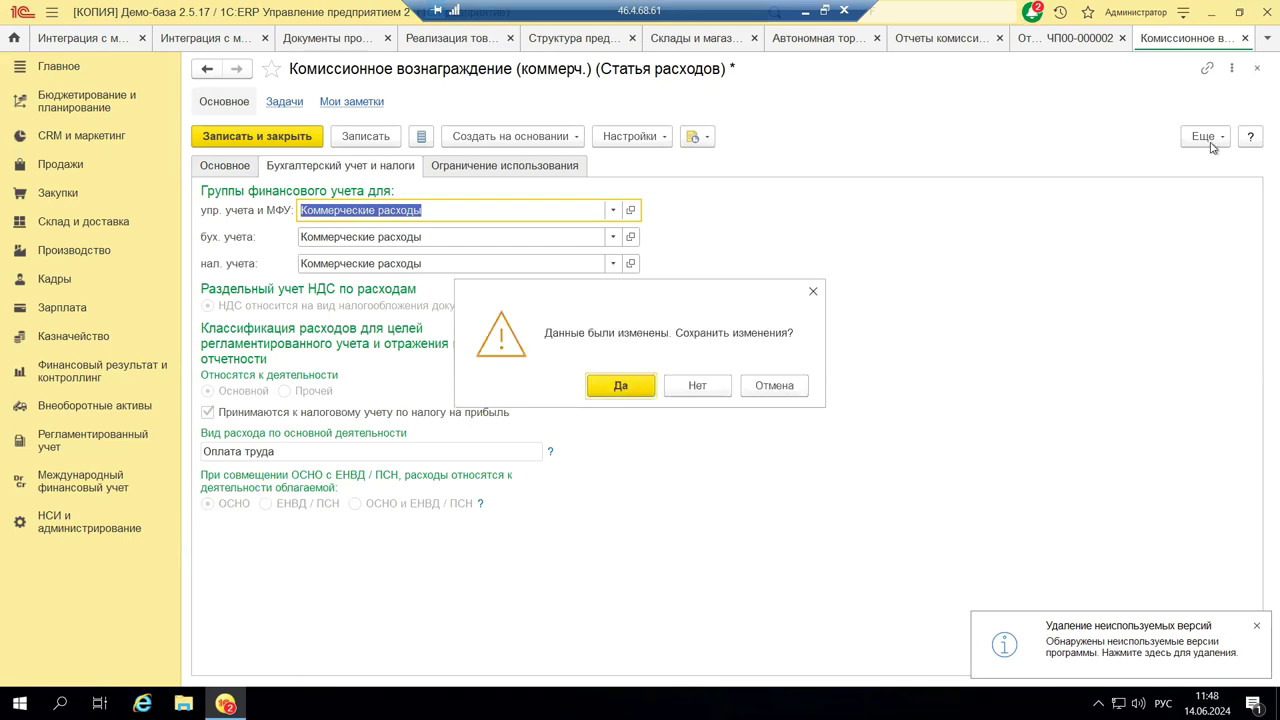
pyautogui.click(688, 386)
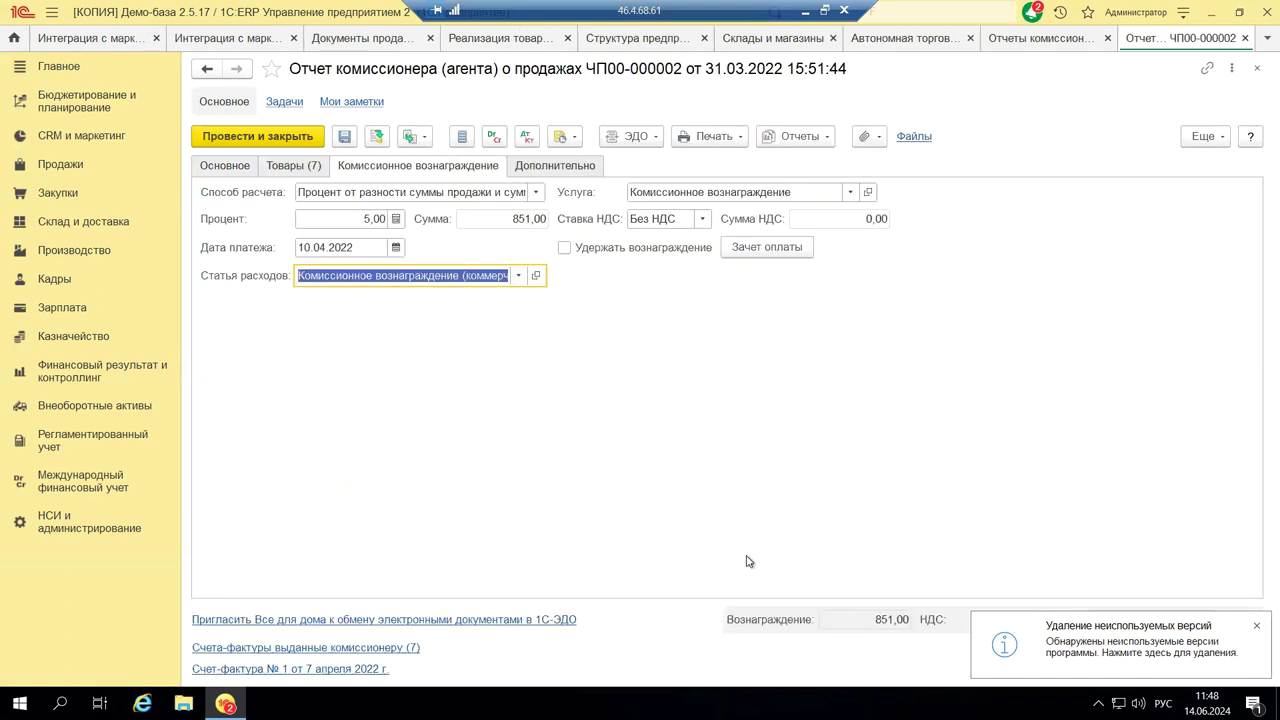
# Review the report's additional details and the business lines under Торговая деятельность without choosing one, and close the report
pyautogui.click(549, 167)
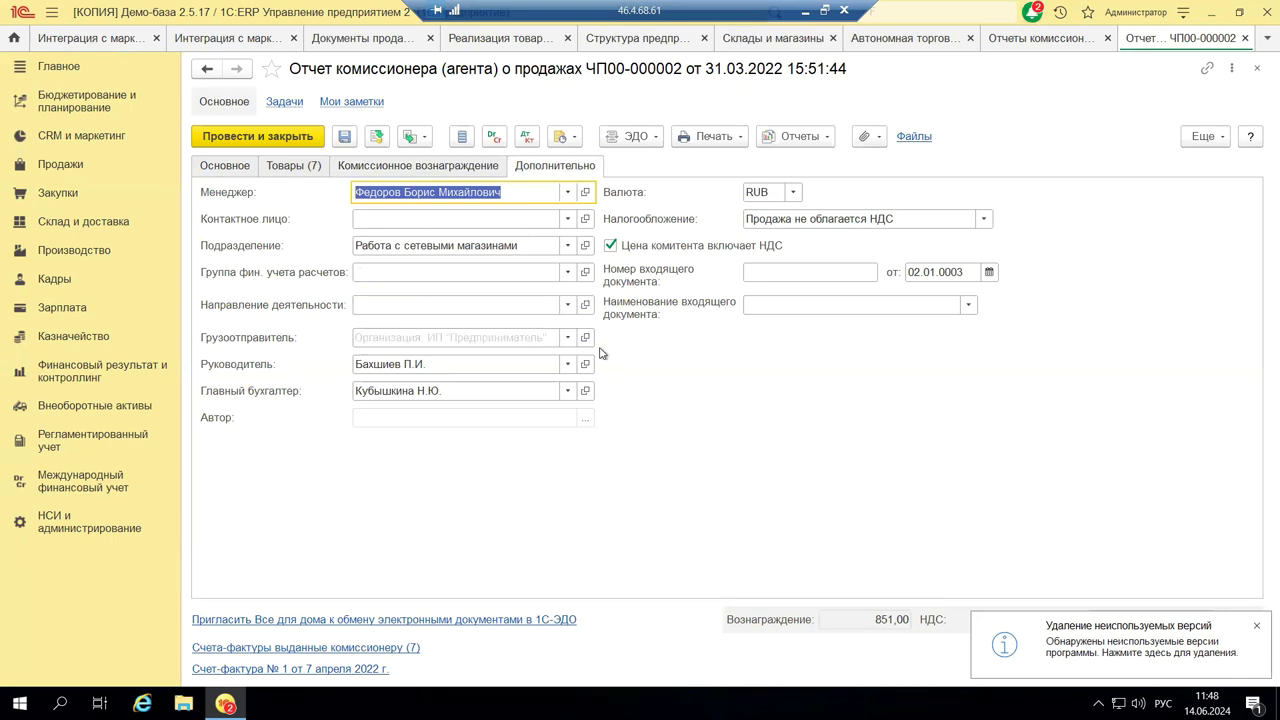
pyautogui.click(568, 304)
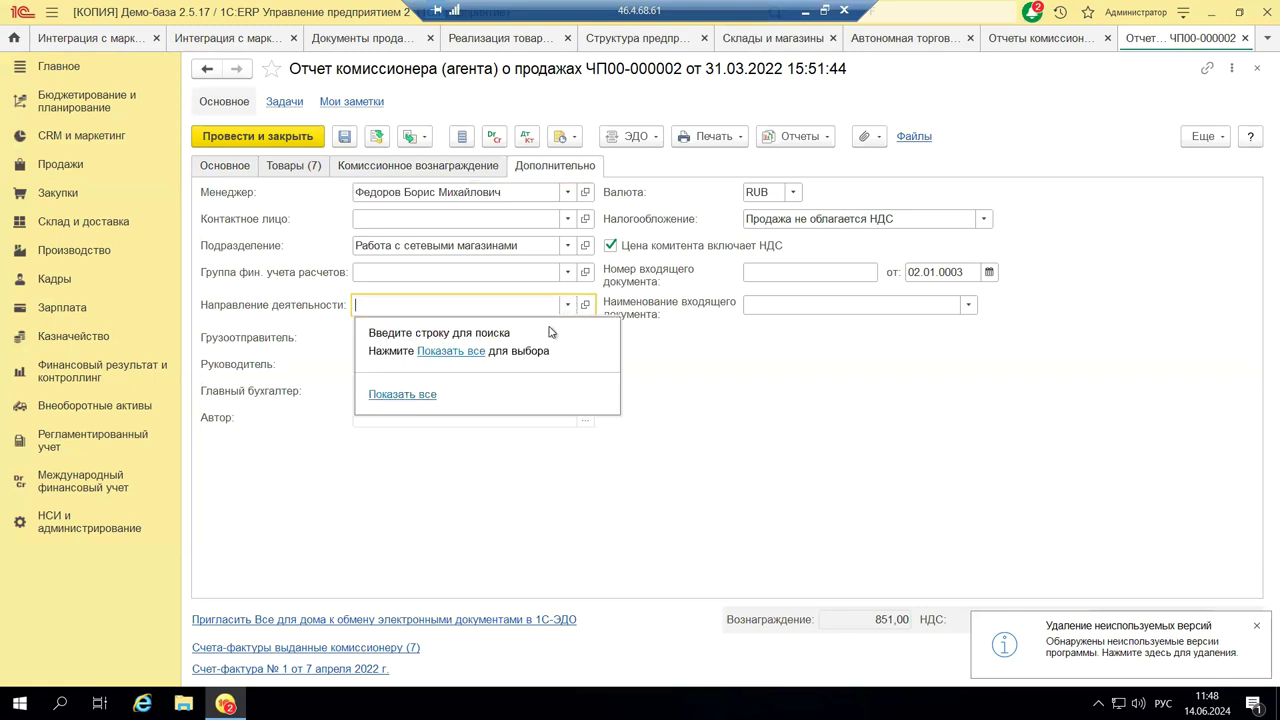
pyautogui.click(461, 351)
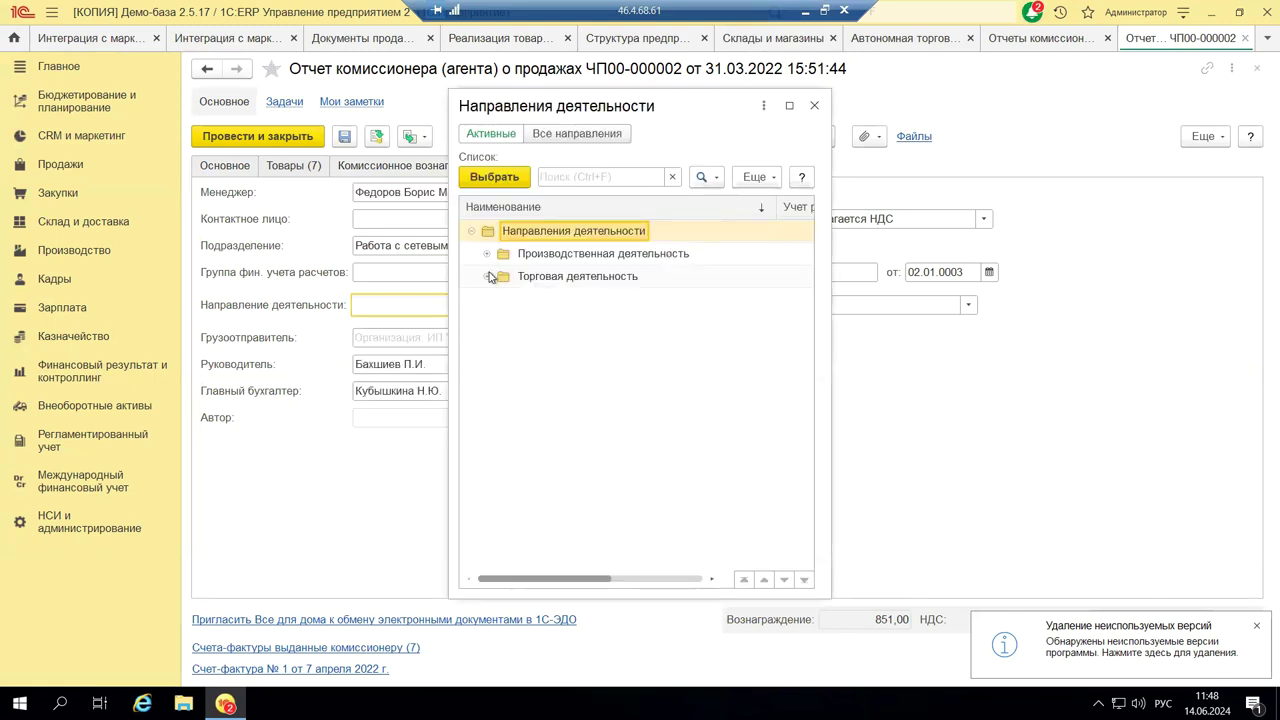
pyautogui.click(488, 277)
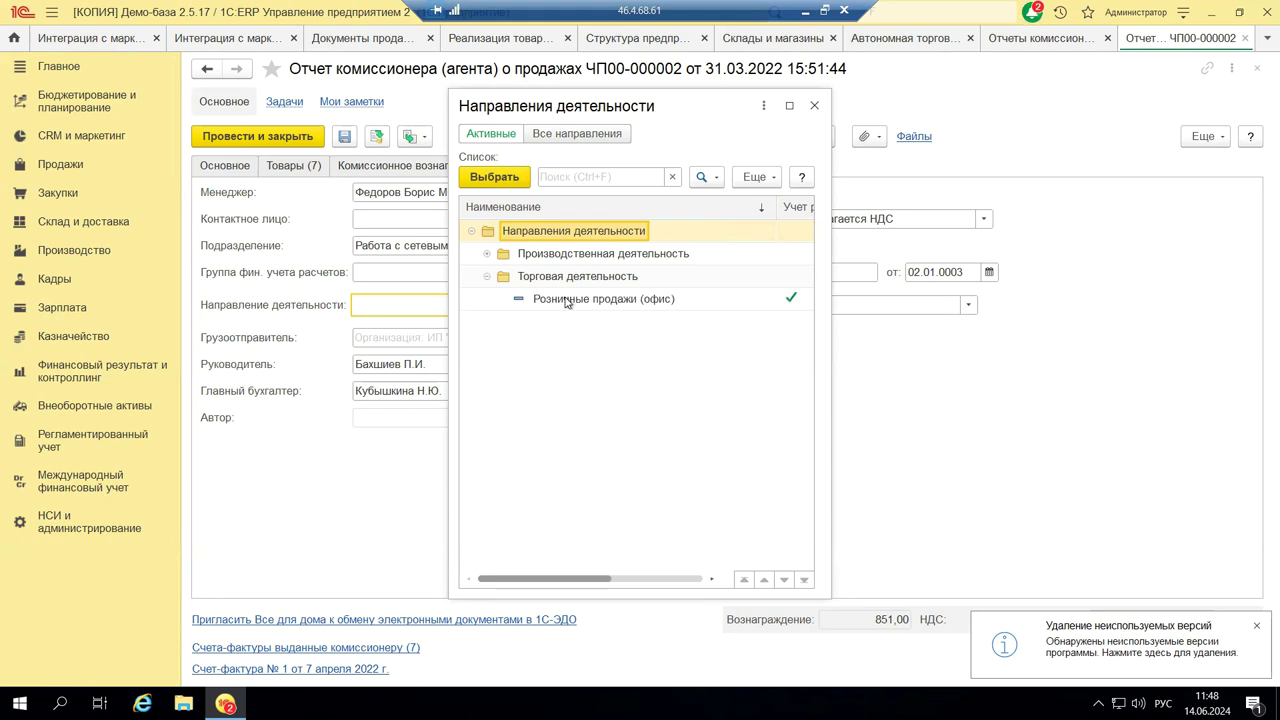
pyautogui.click(816, 106)
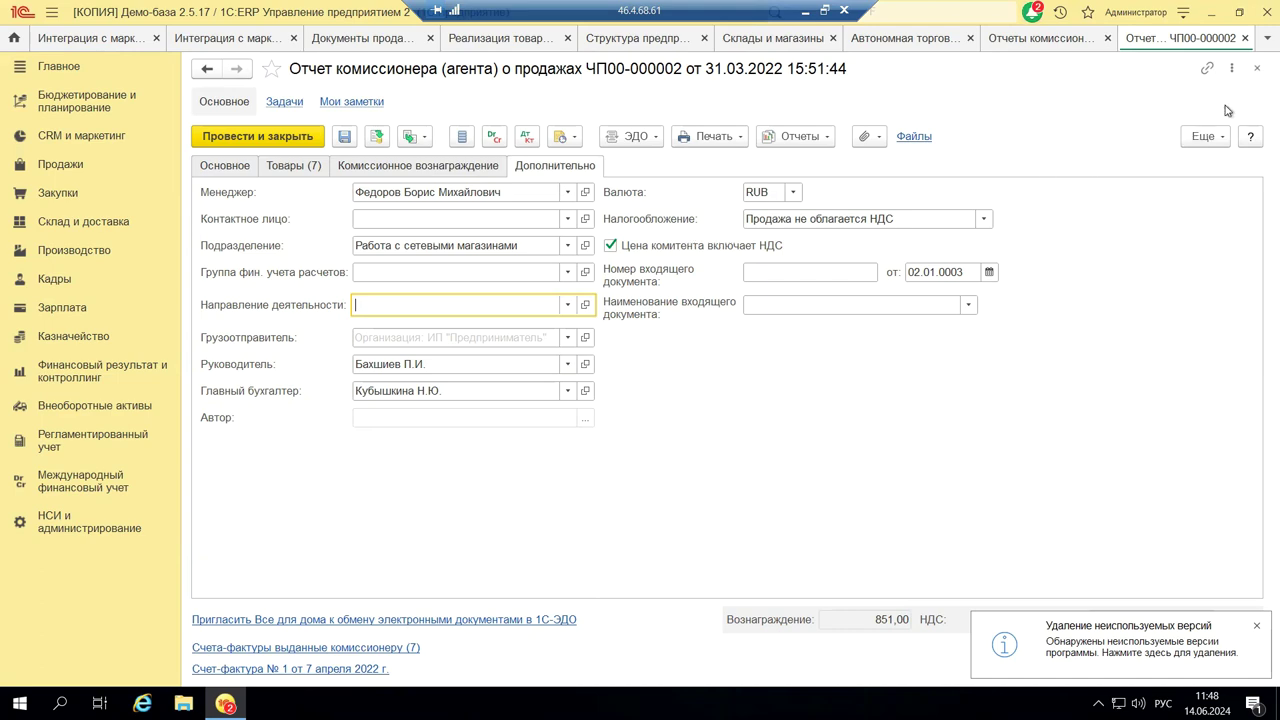
pyautogui.click(1258, 70)
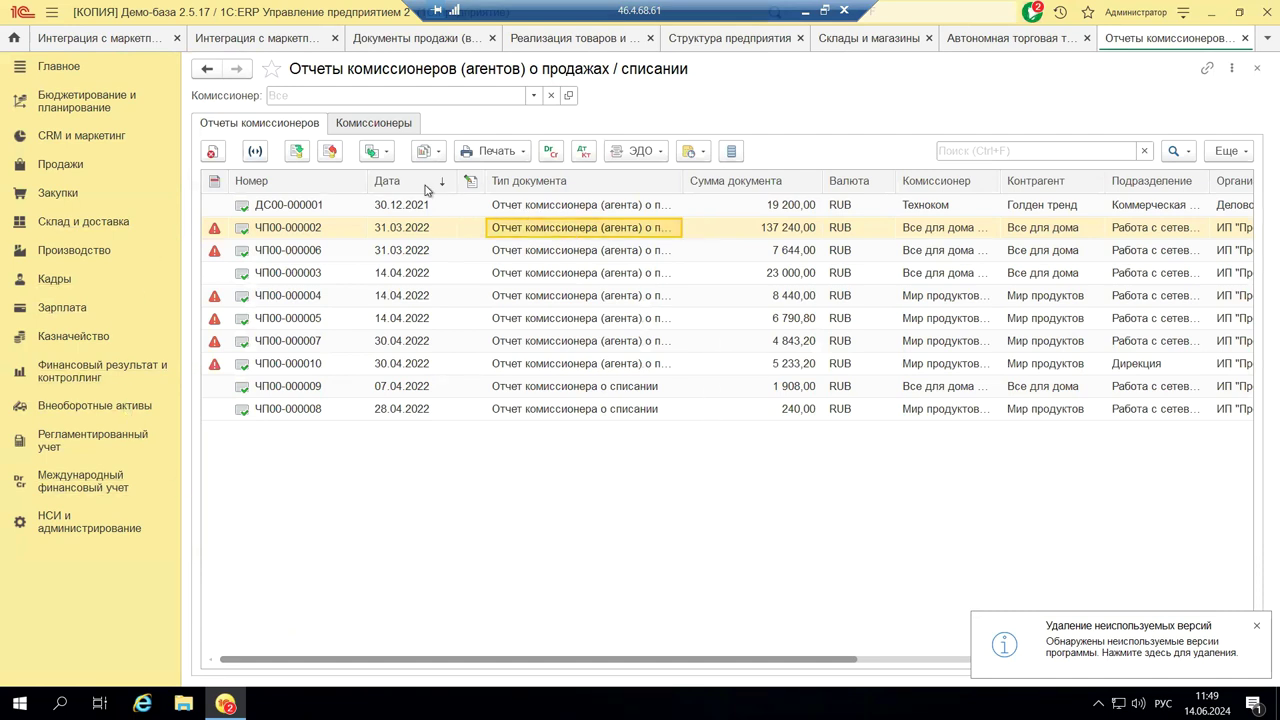
# Check the Комиссионеры list, sort the commission agents' reports by Контрагент, and switch to the PowerPoint presentation
pyautogui.click(390, 126)
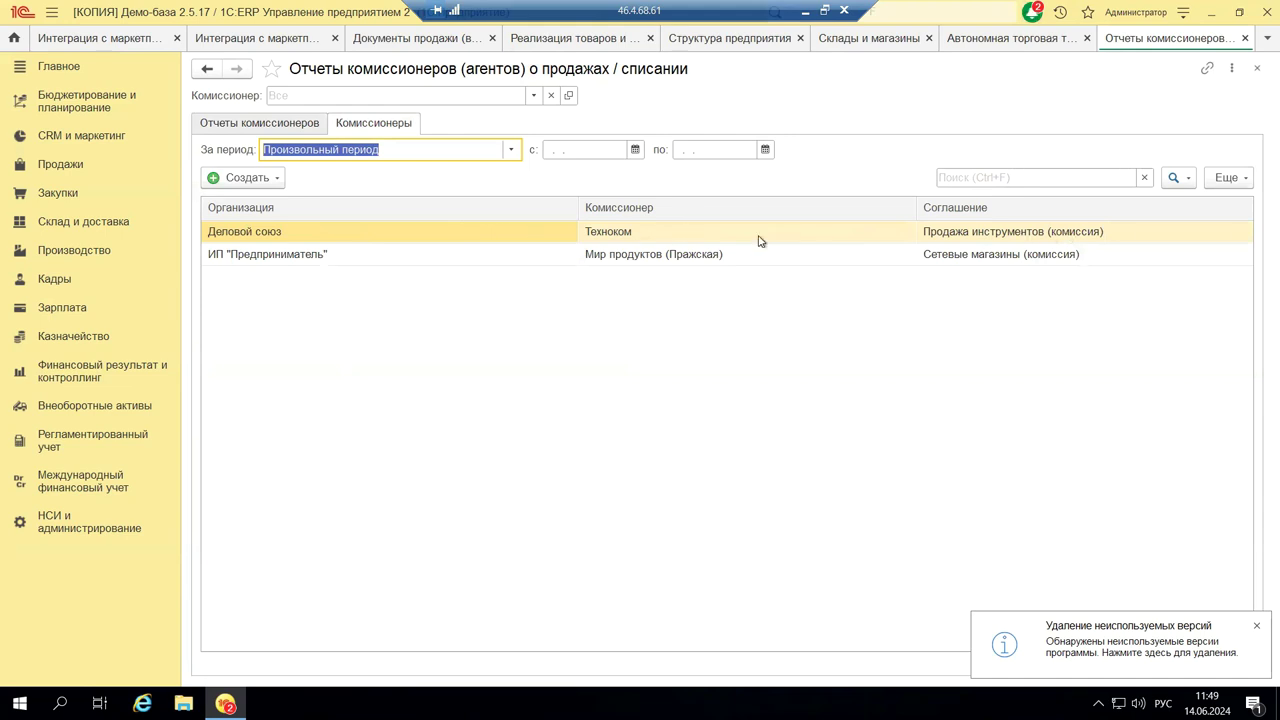
pyautogui.click(251, 125)
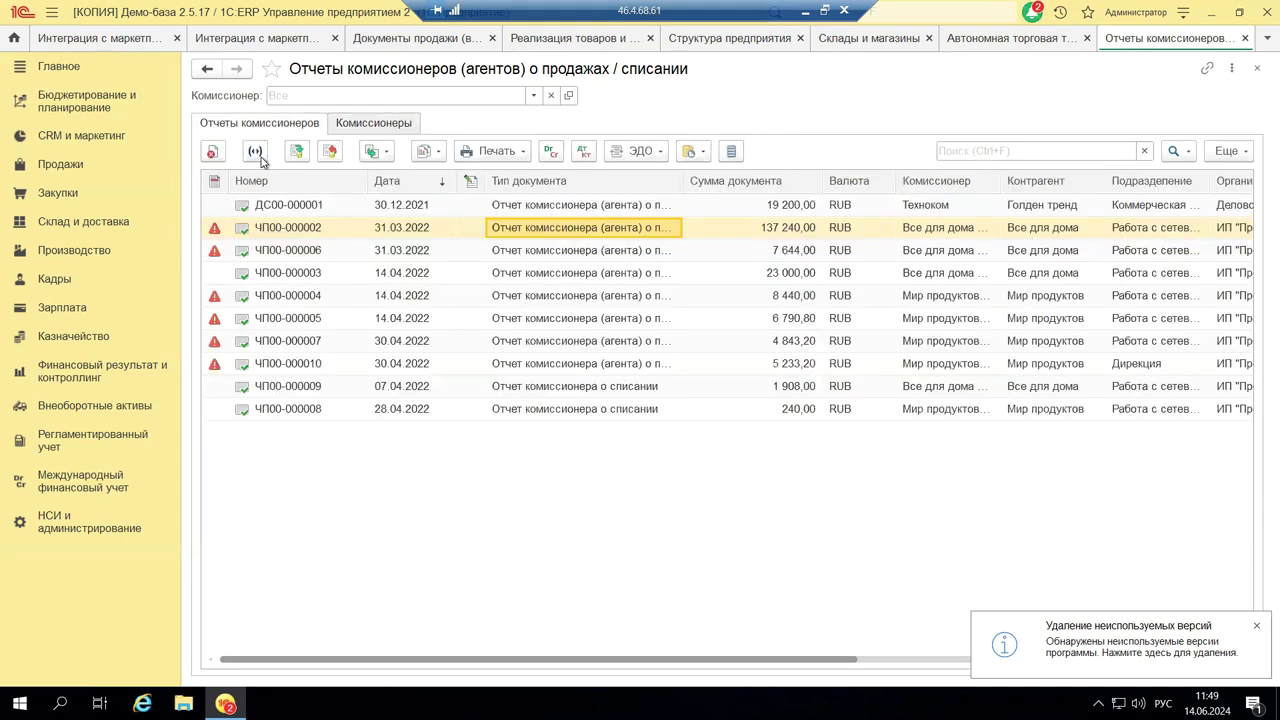
pyautogui.click(1080, 230)
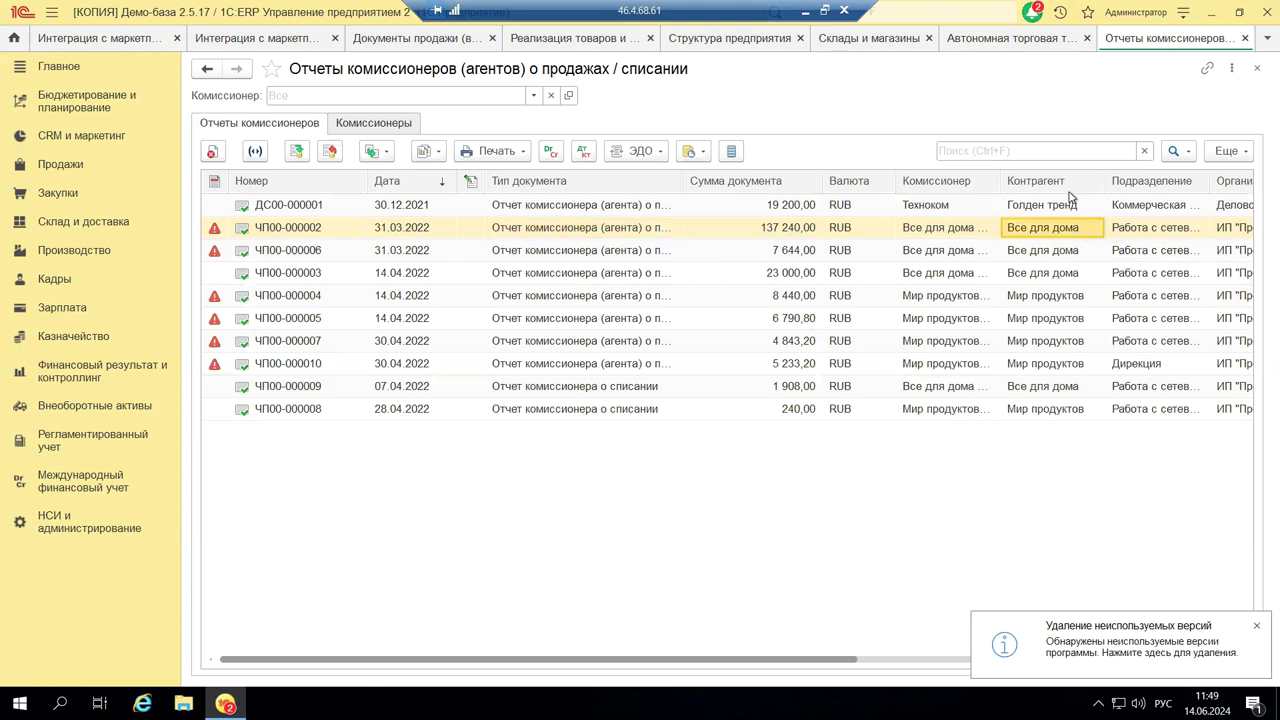
pyautogui.click(1073, 186)
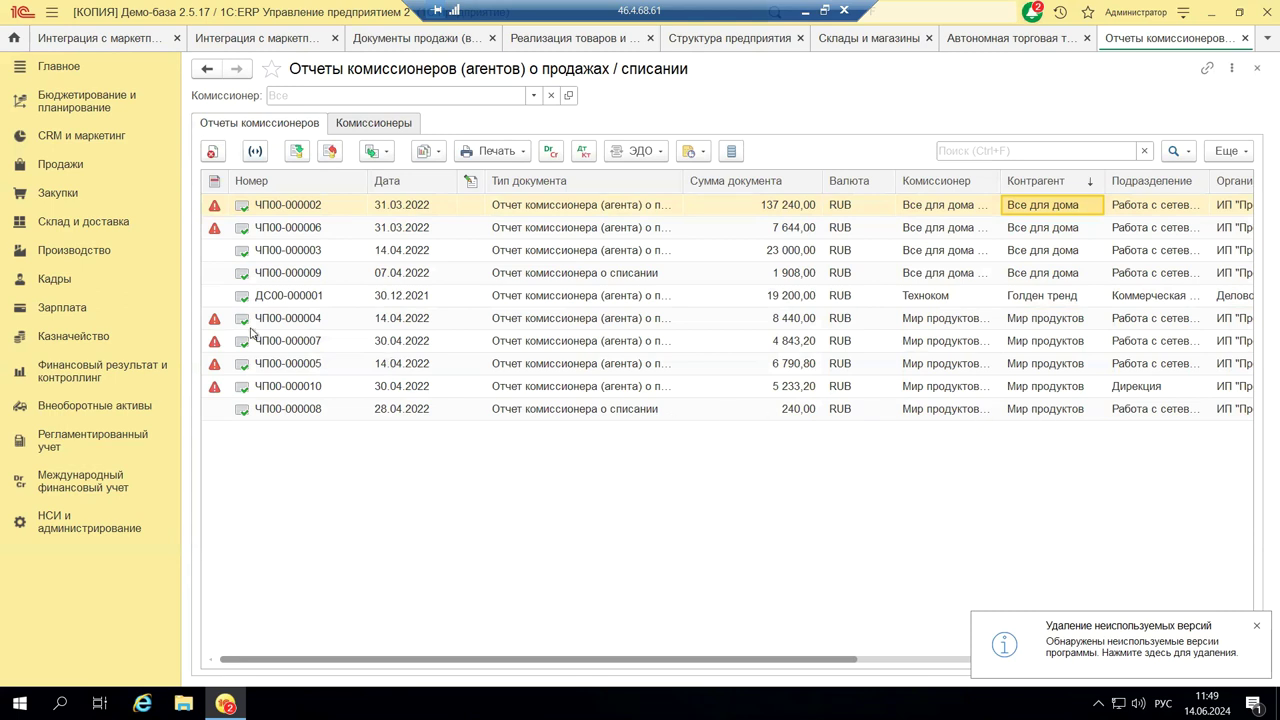
pyautogui.click(806, 12)
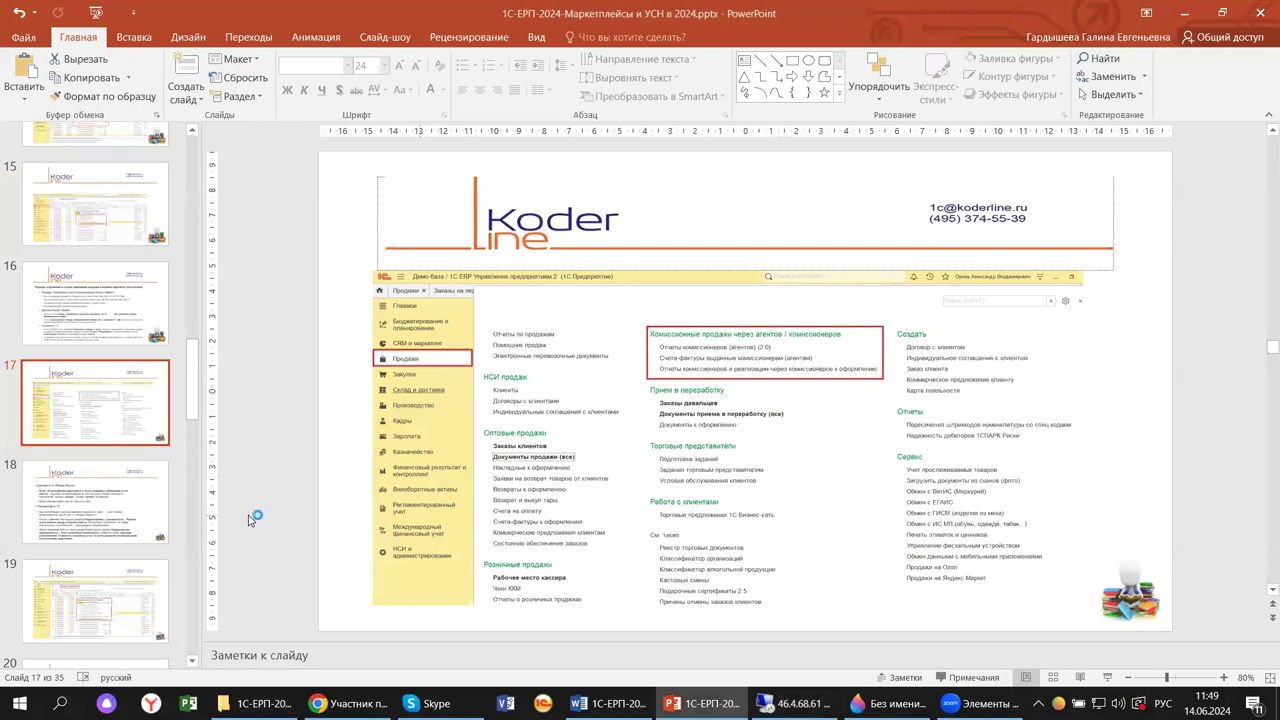
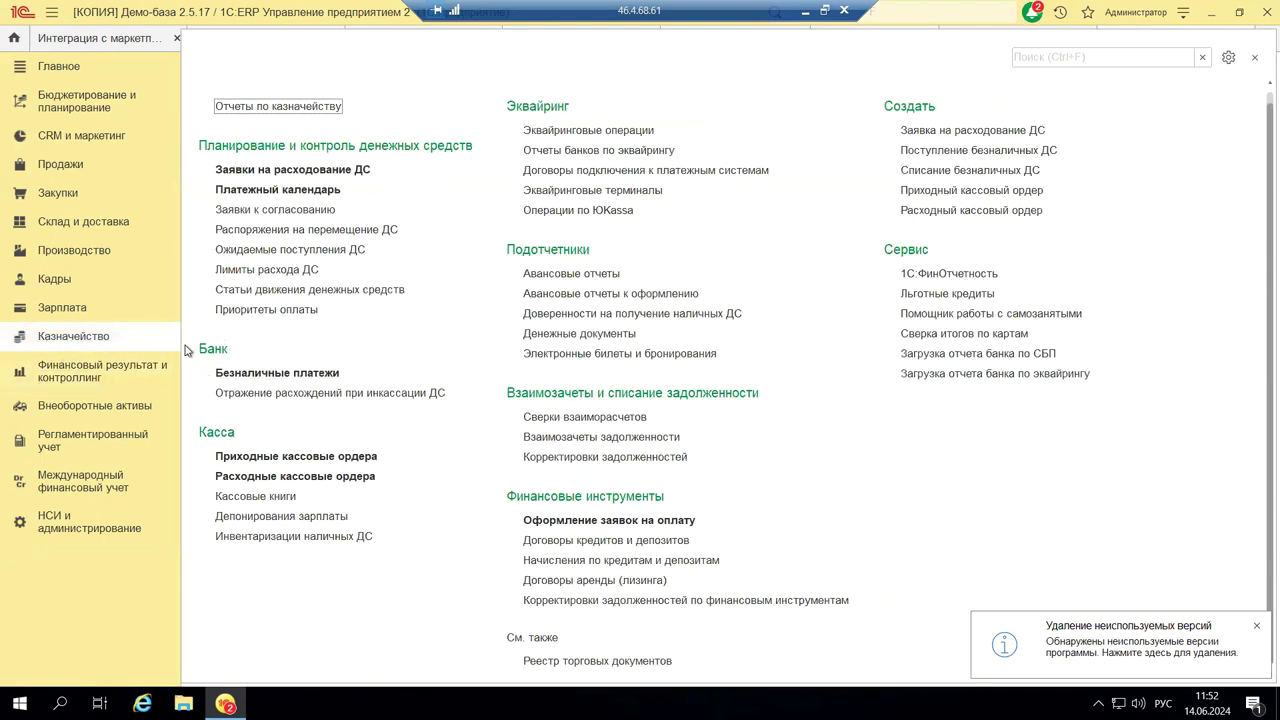
# Open the bank statement and personal account credit loading form from Безналичные платежи in the treasury section
pyautogui.click(247, 373)
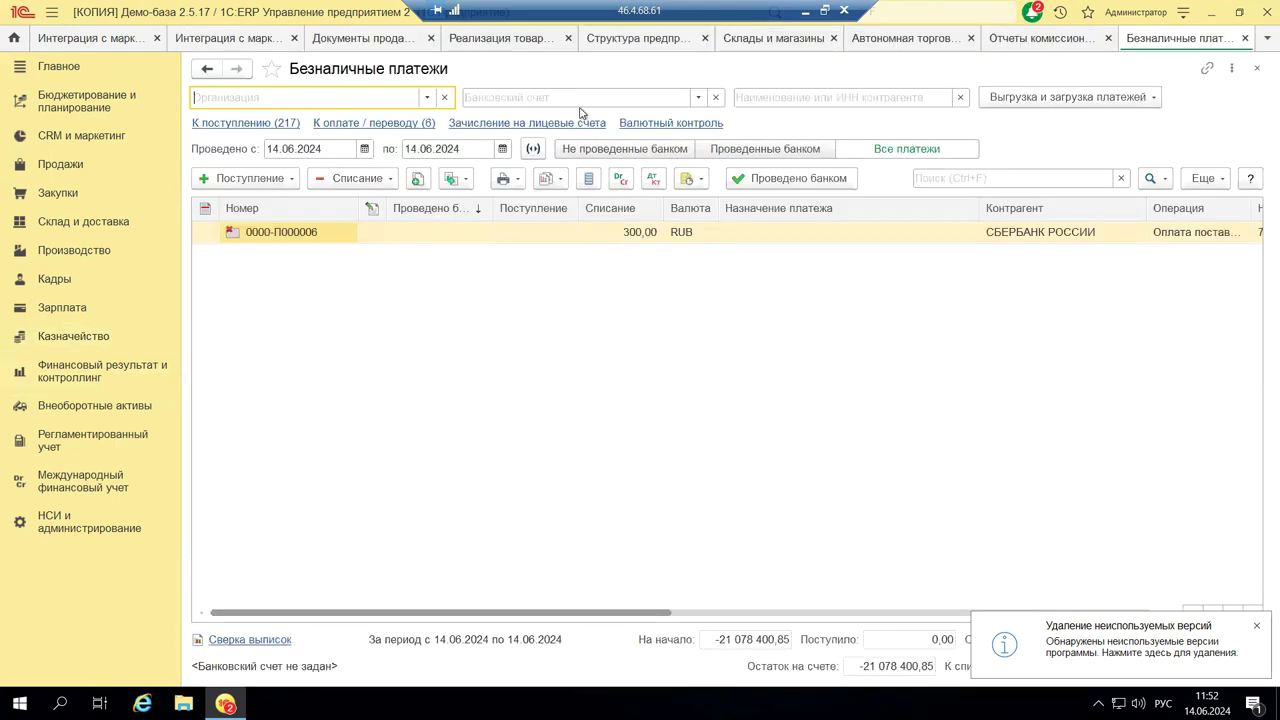
pyautogui.click(1068, 97)
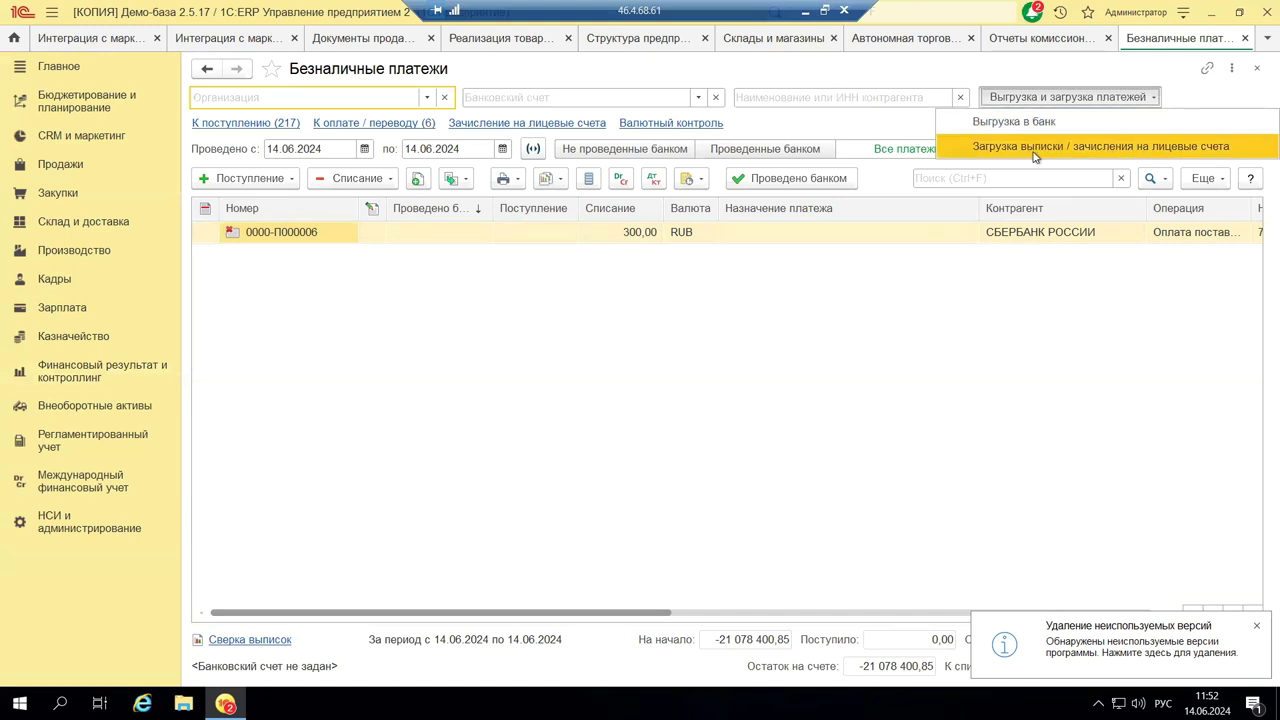
pyautogui.click(1035, 150)
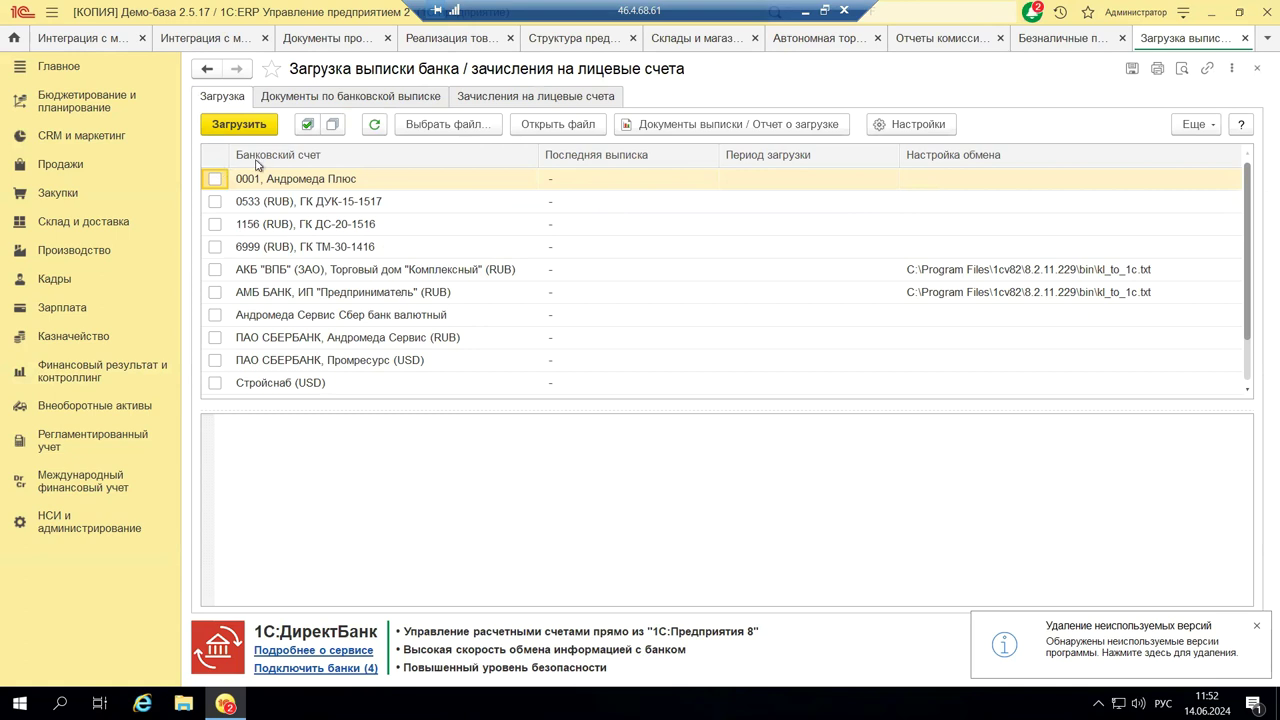
# Mark all bank accounts, try to load their statements, and dismiss the messages
pyautogui.click(306, 125)
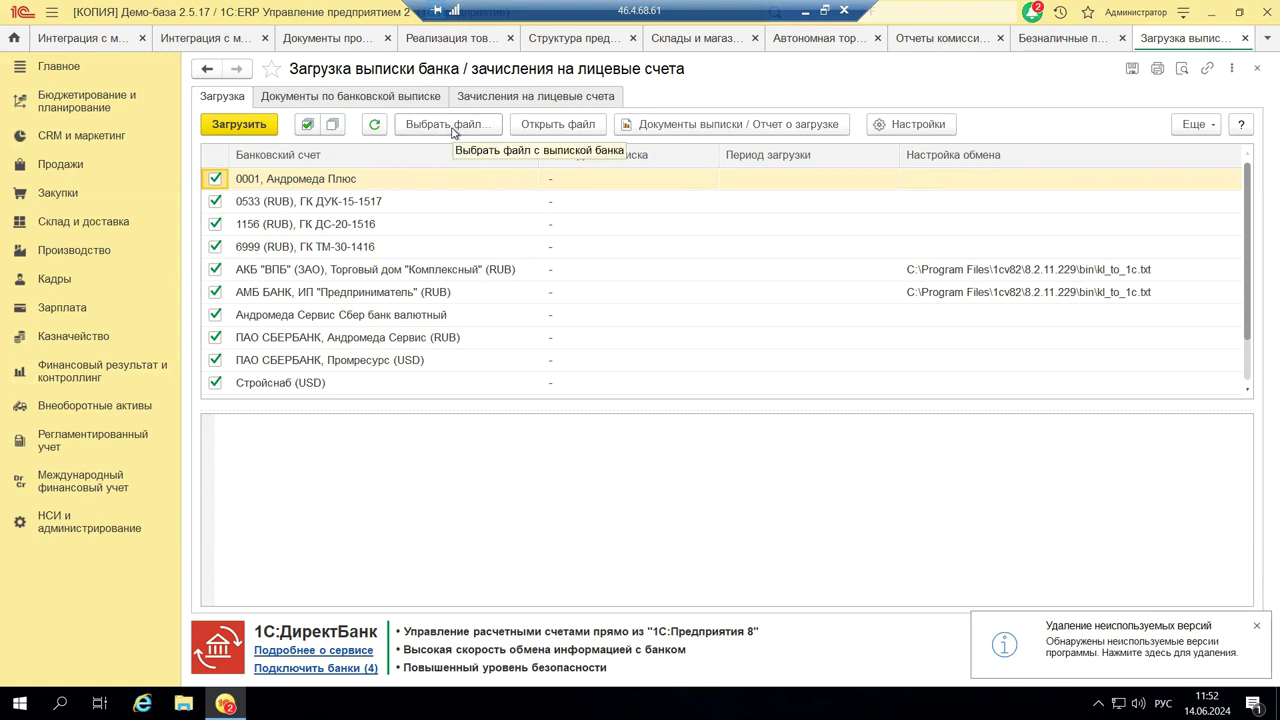
pyautogui.click(235, 127)
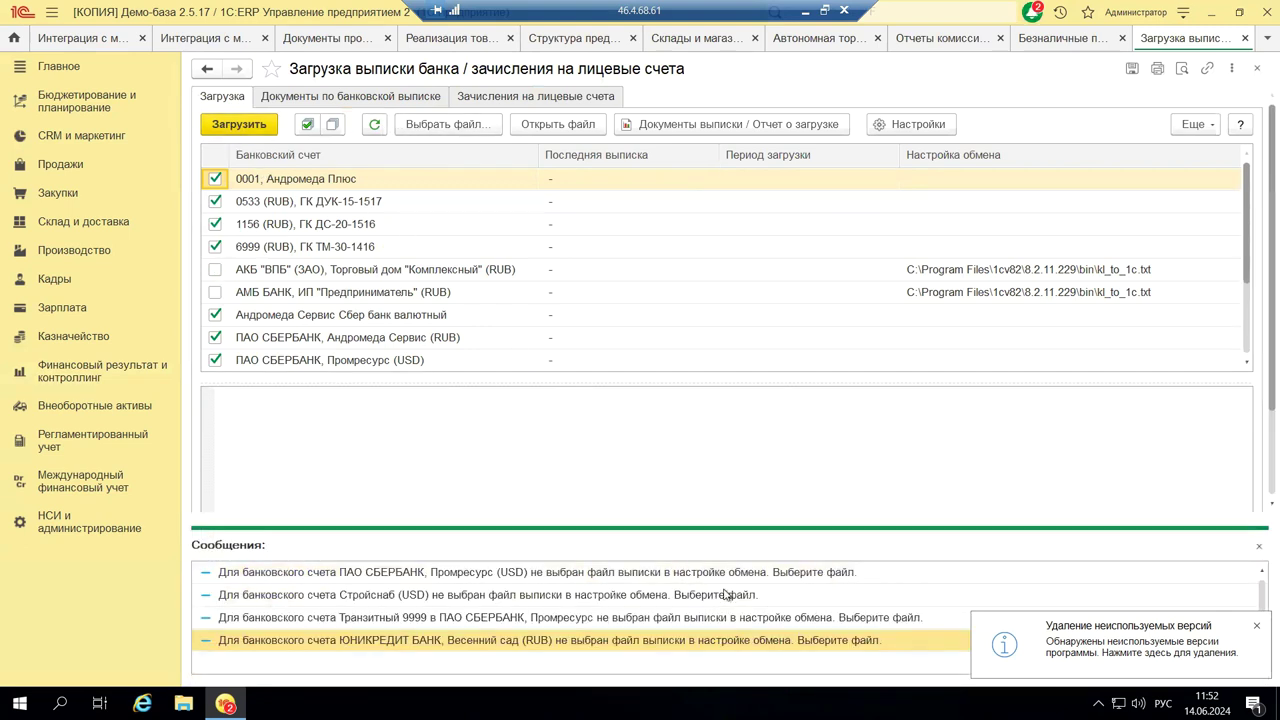
pyautogui.click(1258, 552)
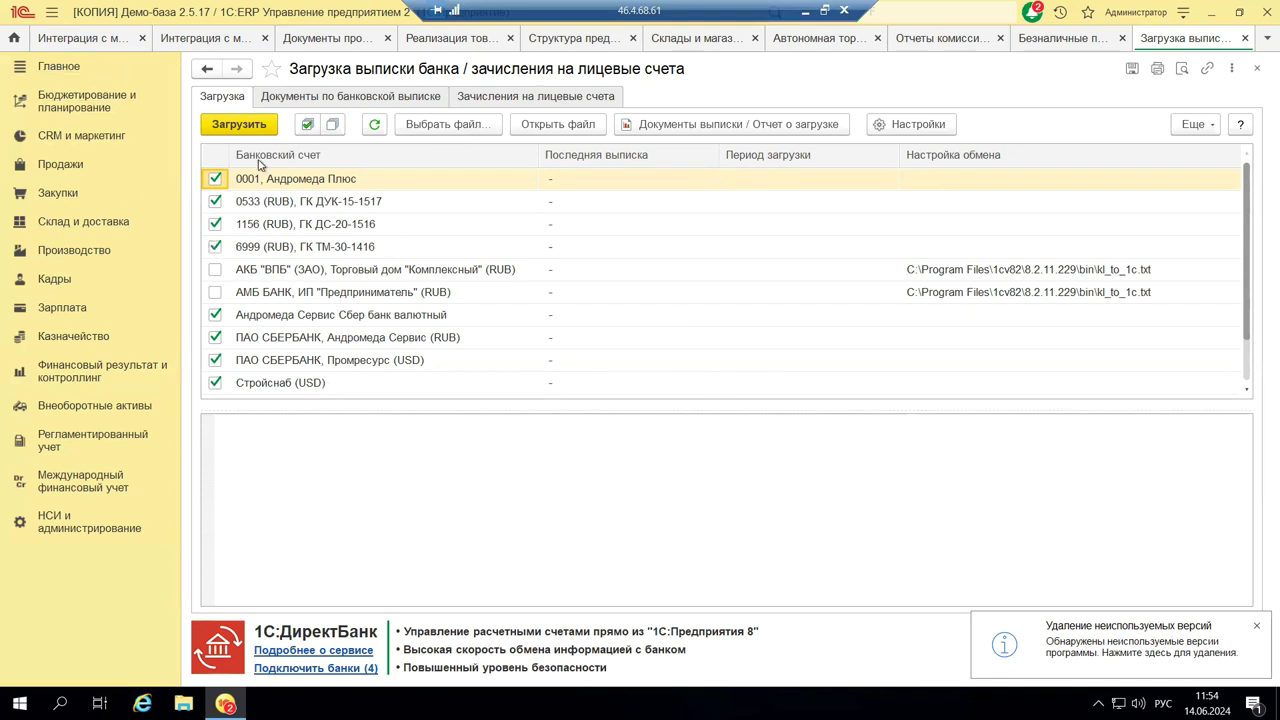
# Examine the Документы по банковской выписке and Зачисления на лицевые счета lists and close the statement loading form
pyautogui.click(284, 101)
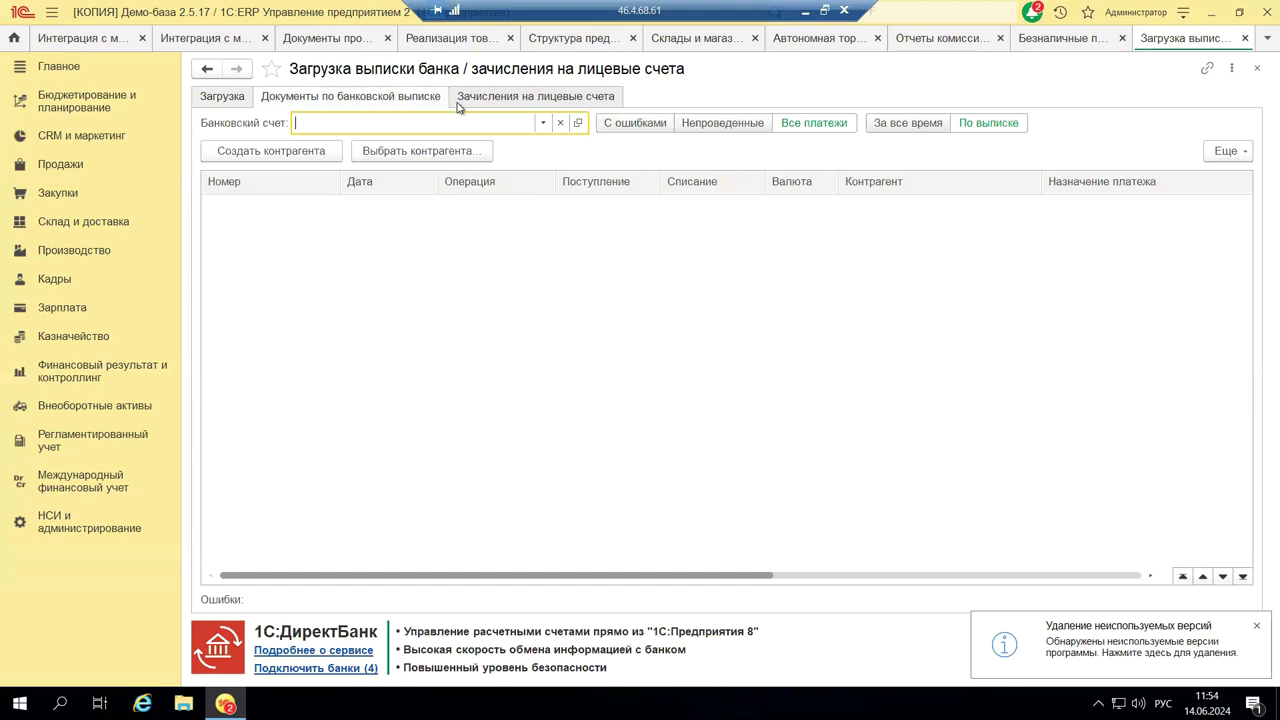
pyautogui.click(307, 652)
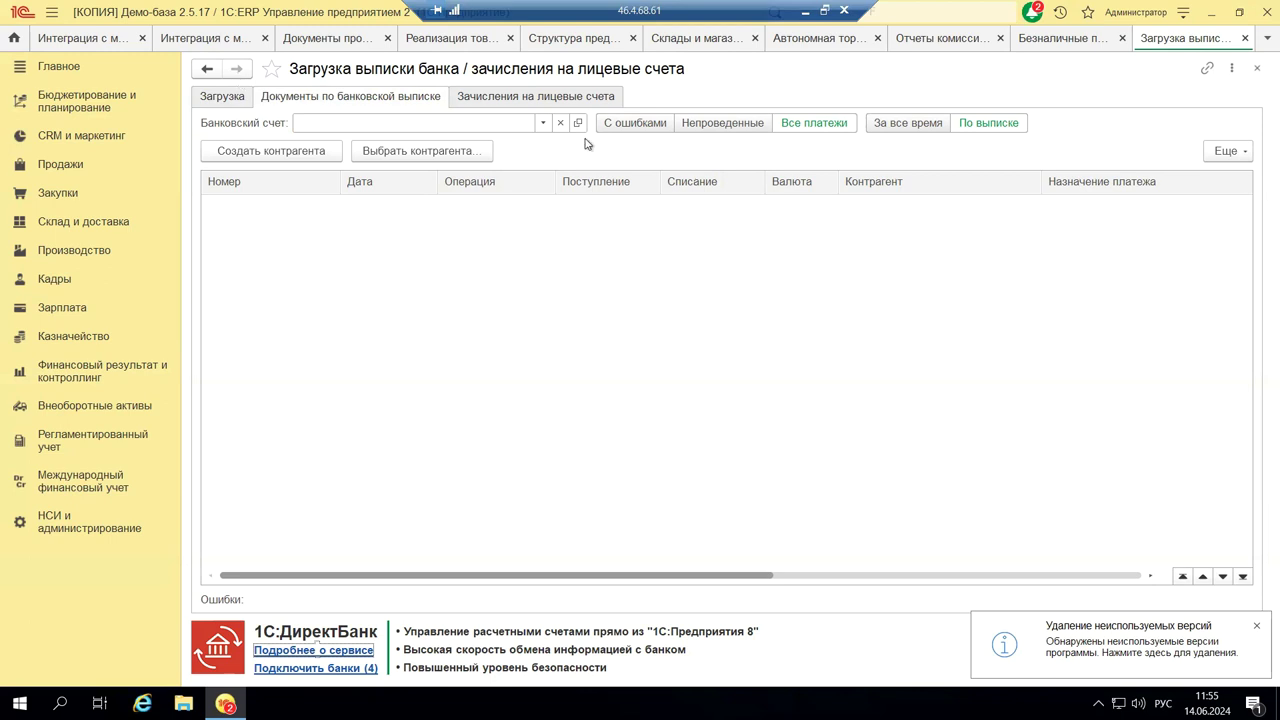
pyautogui.click(485, 103)
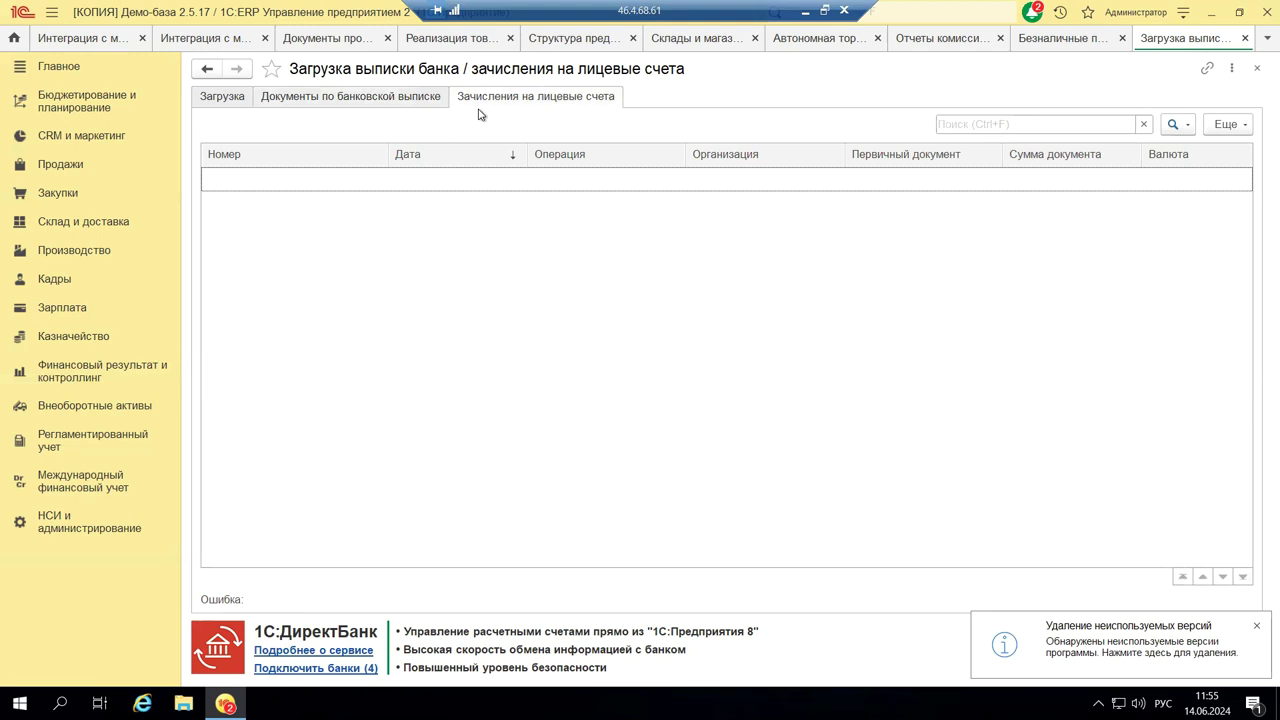
pyautogui.click(310, 104)
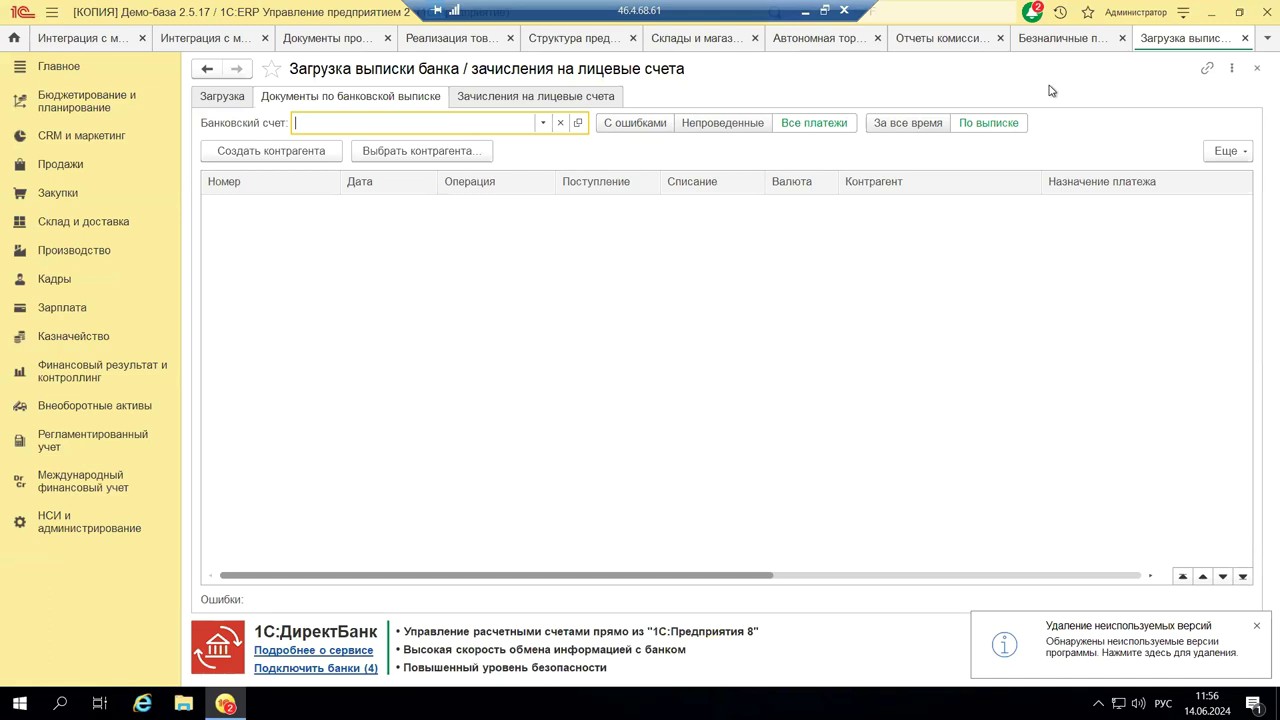
pyautogui.click(1257, 68)
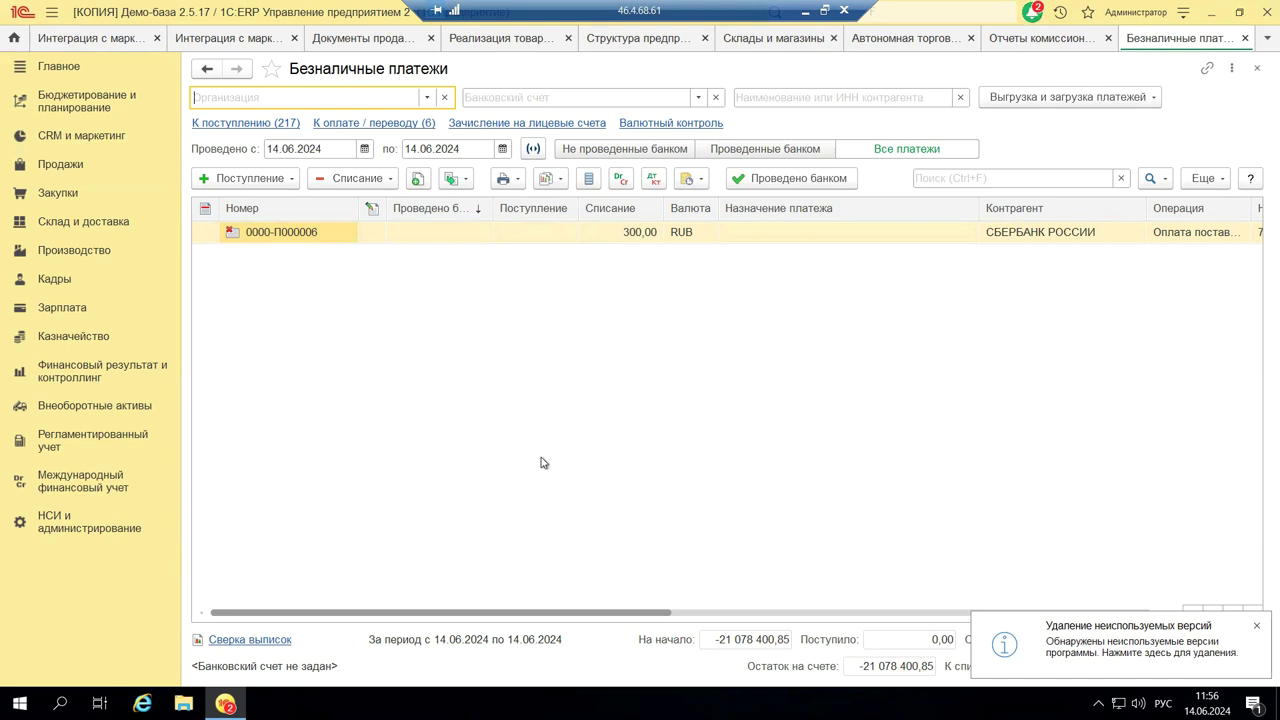
# Open the Сверка выписок report, examine its columns for loaded statement data, and close it
pyautogui.click(250, 640)
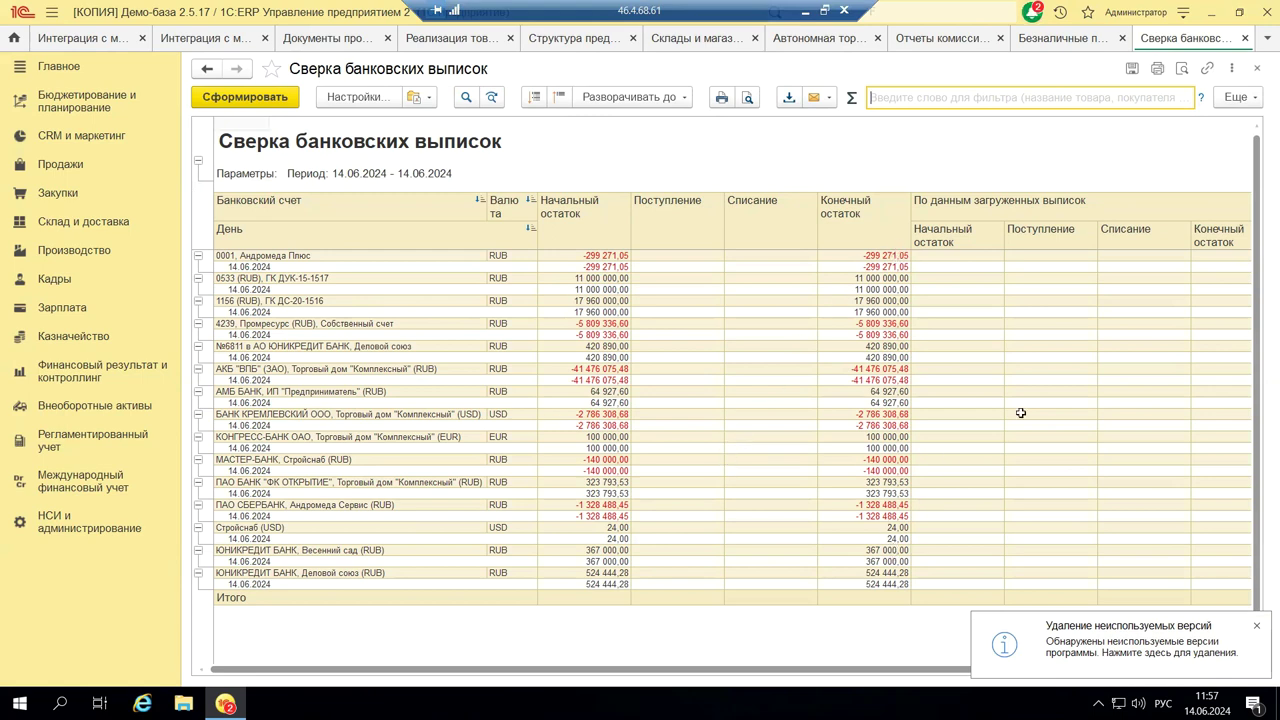
pyautogui.click(1041, 266)
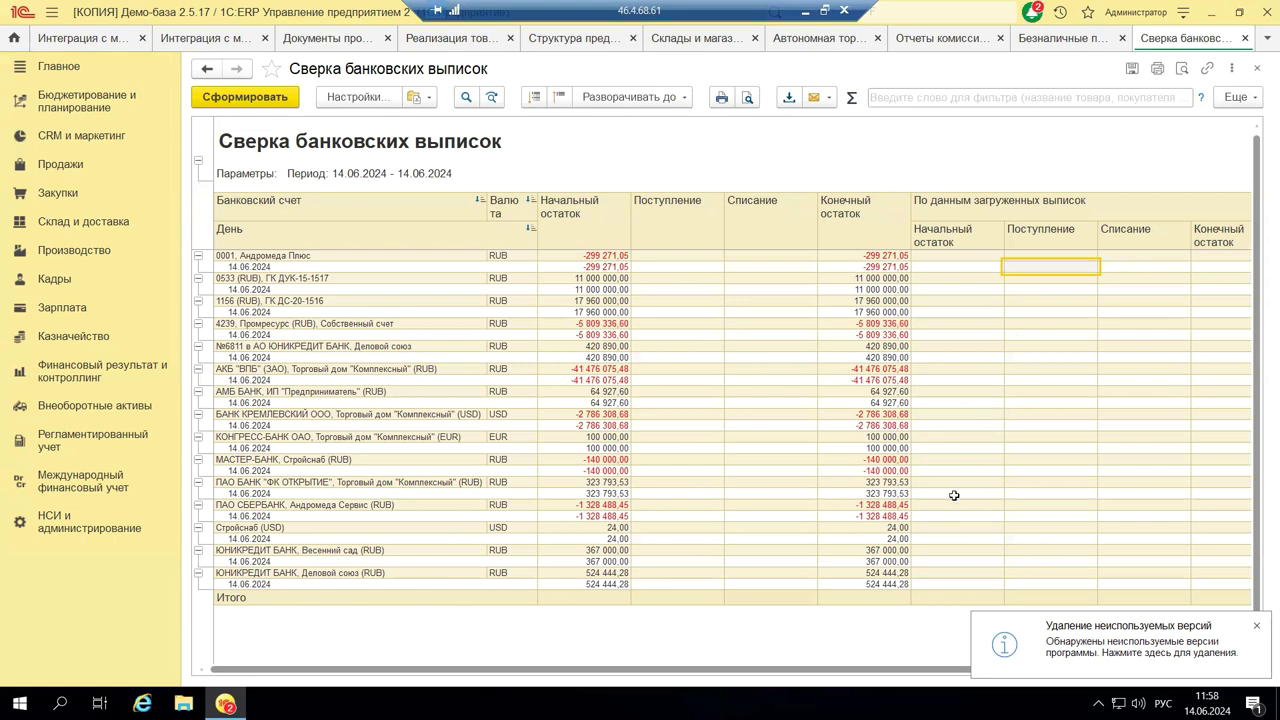
pyautogui.click(1257, 68)
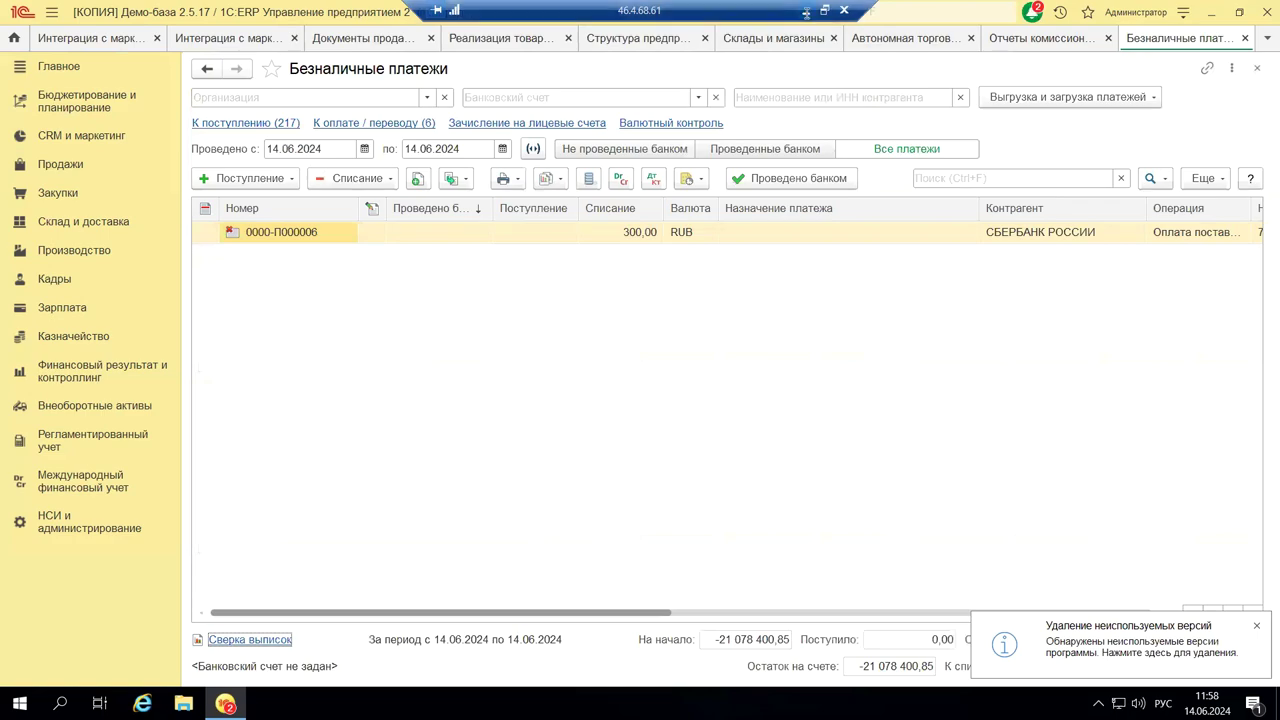
# Switch to the PowerPoint presentation, show slide 19 on sales documents, and return to the 1C:ERP remote session
pyautogui.click(805, 12)
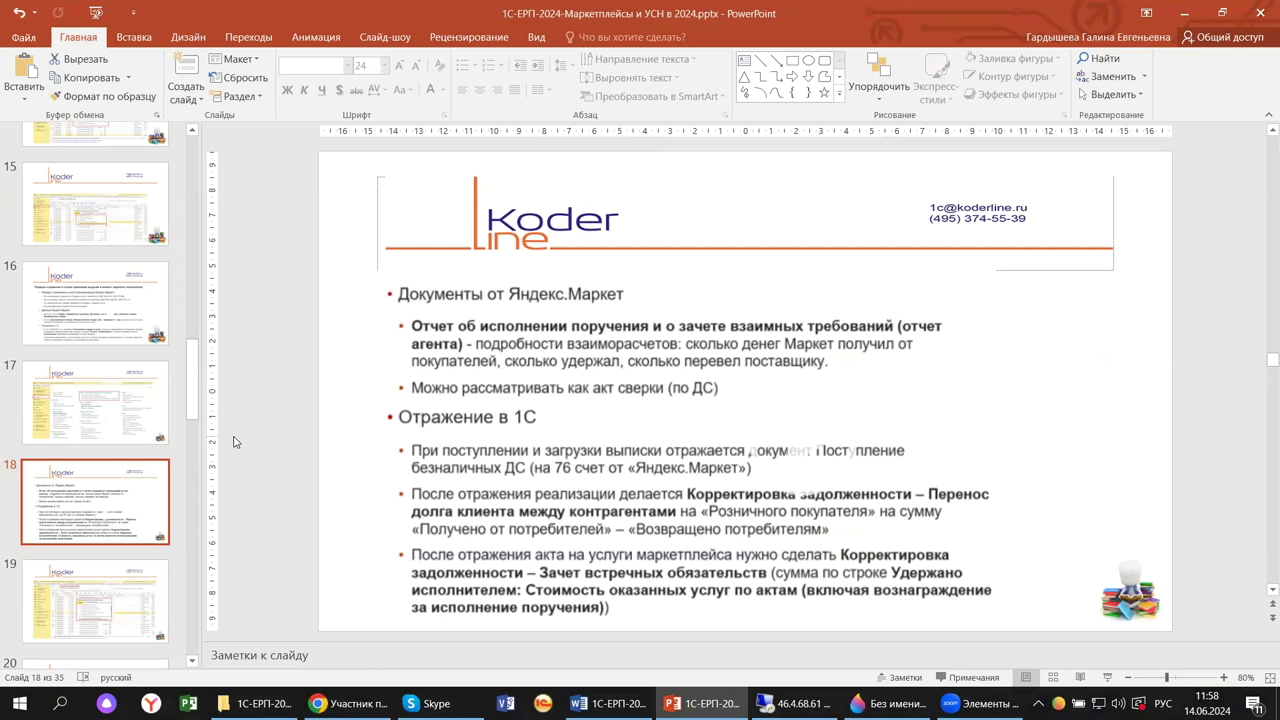
pyautogui.click(44, 600)
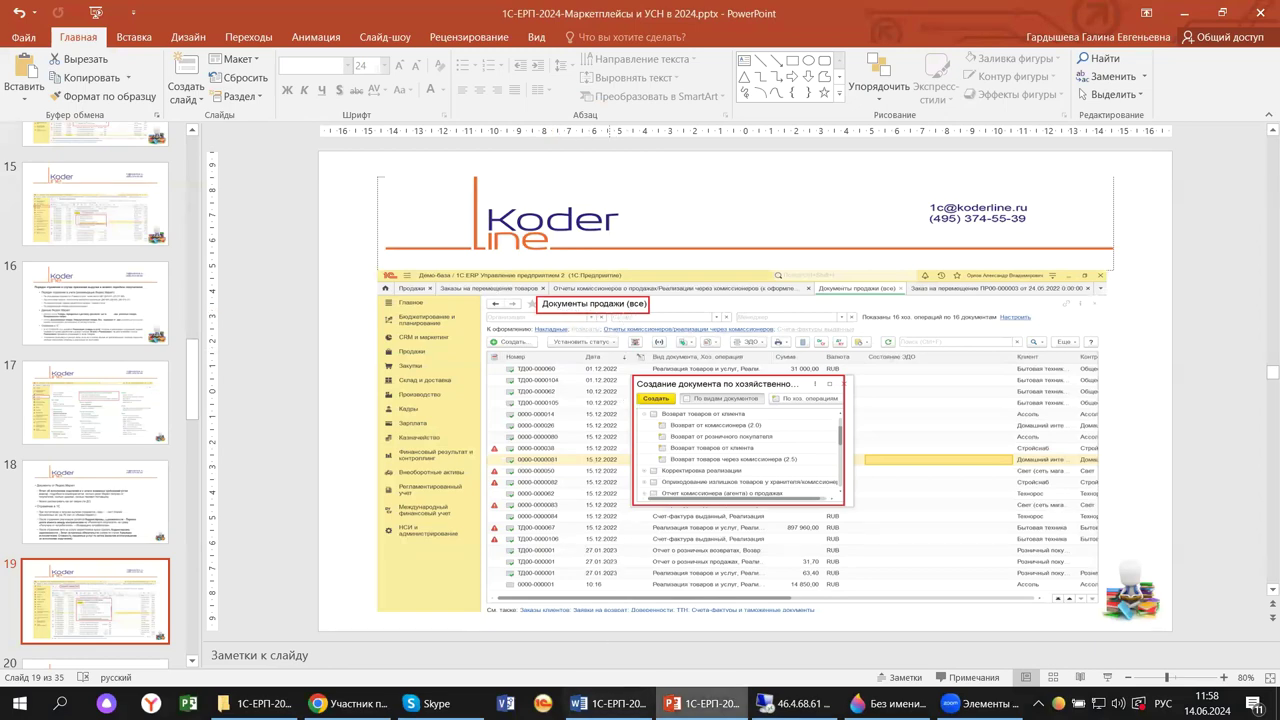
pyautogui.click(793, 703)
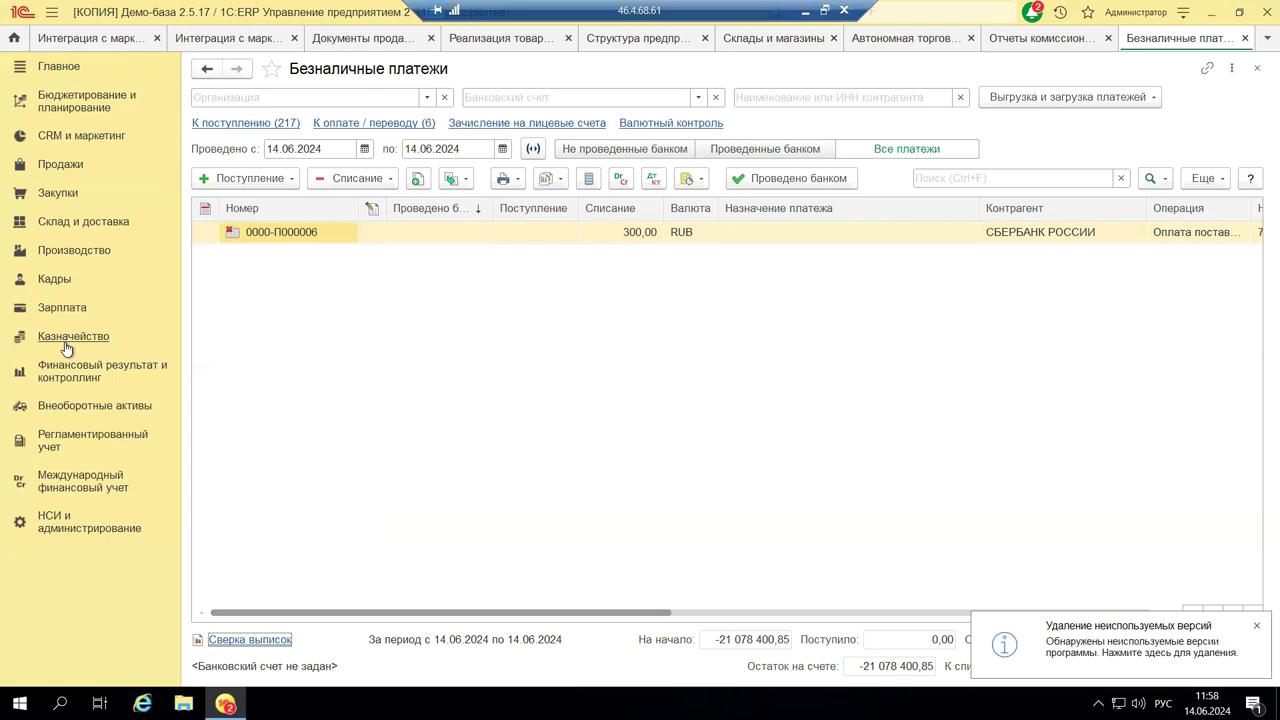
# Open Документы продажи (все), bring up the document creation choices, and examine the operations under Возврат товаров от клиента
pyautogui.click(75, 171)
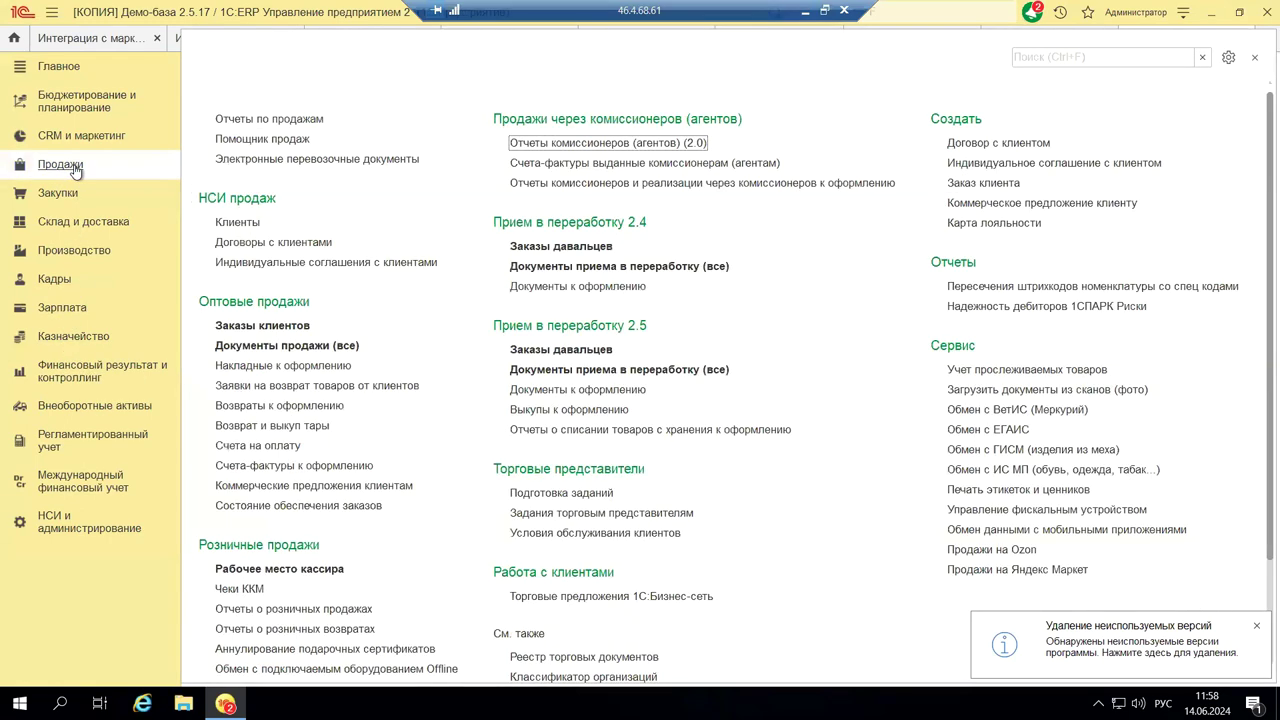
pyautogui.click(262, 349)
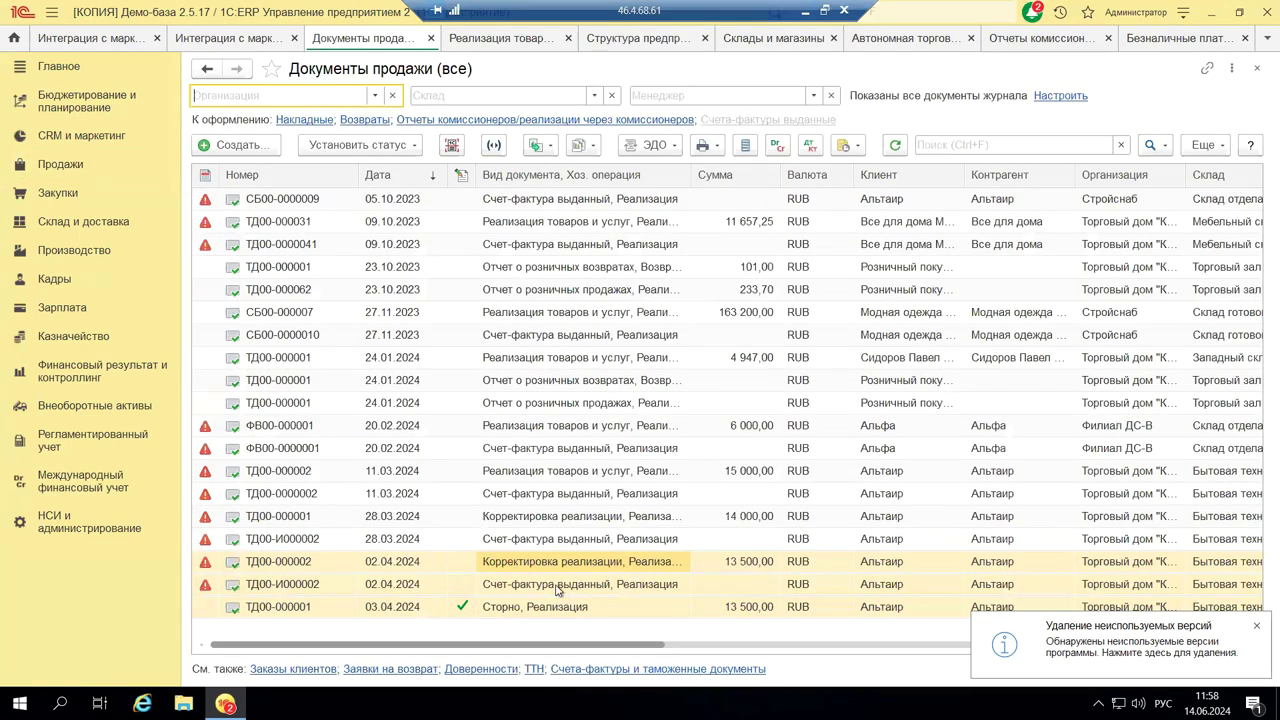
pyautogui.click(212, 148)
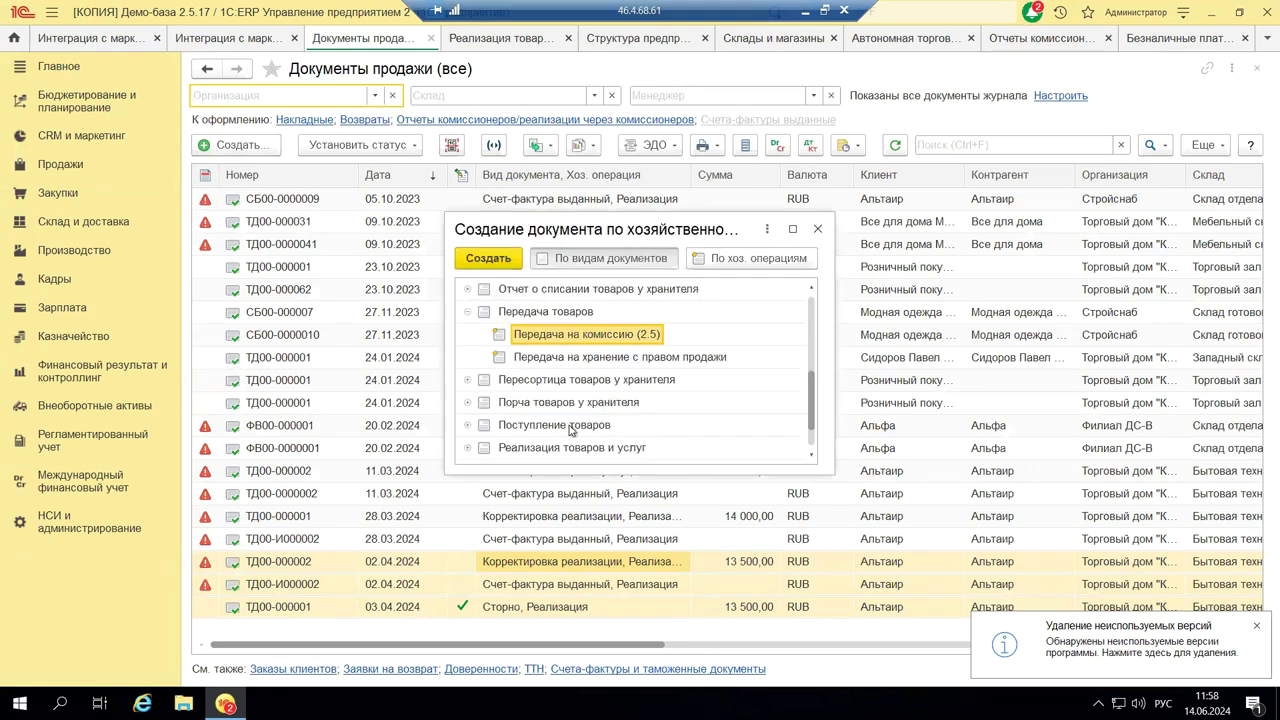
pyautogui.click(467, 312)
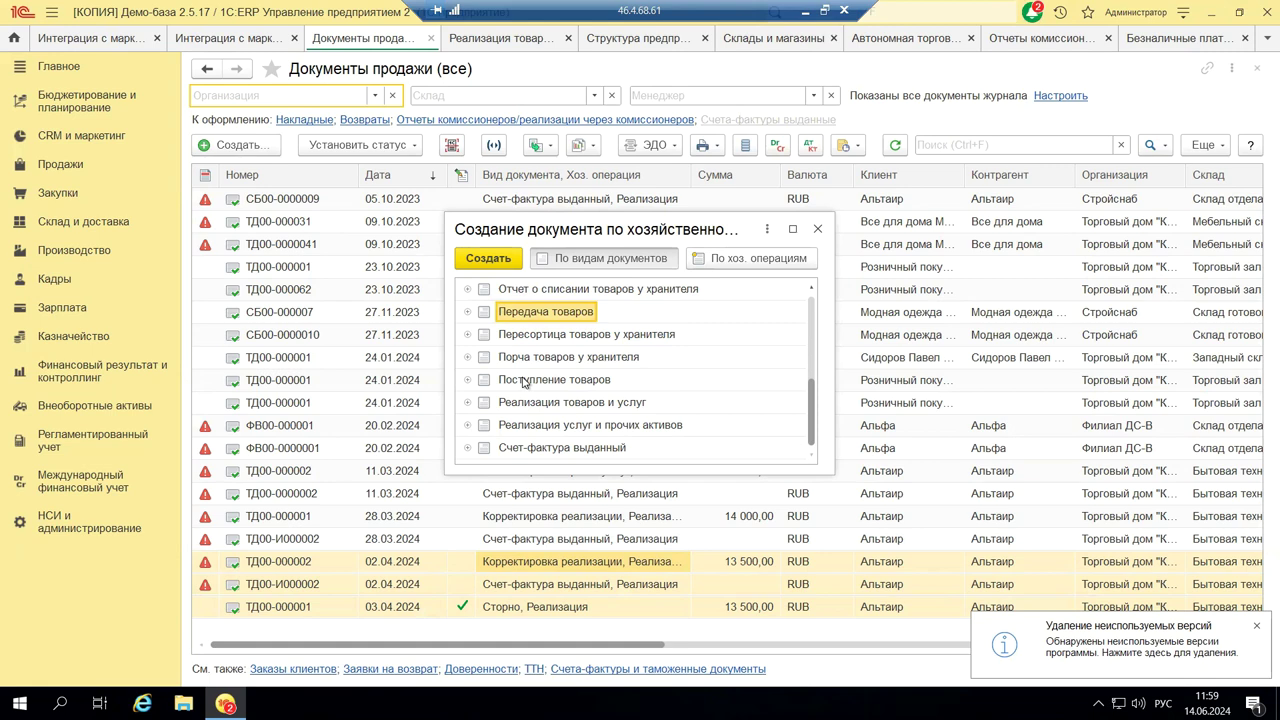
pyautogui.scroll(1, 523, 382)
pyautogui.scroll(1, 527, 396)
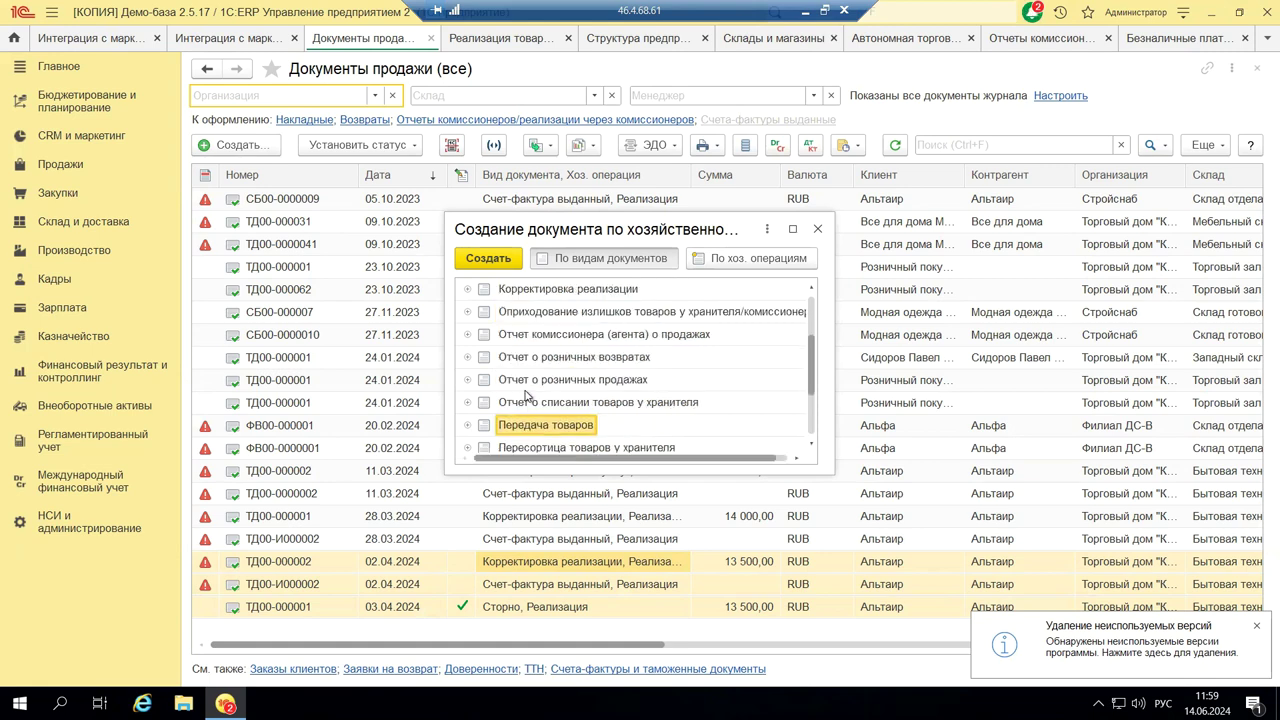
pyautogui.scroll(1, 527, 396)
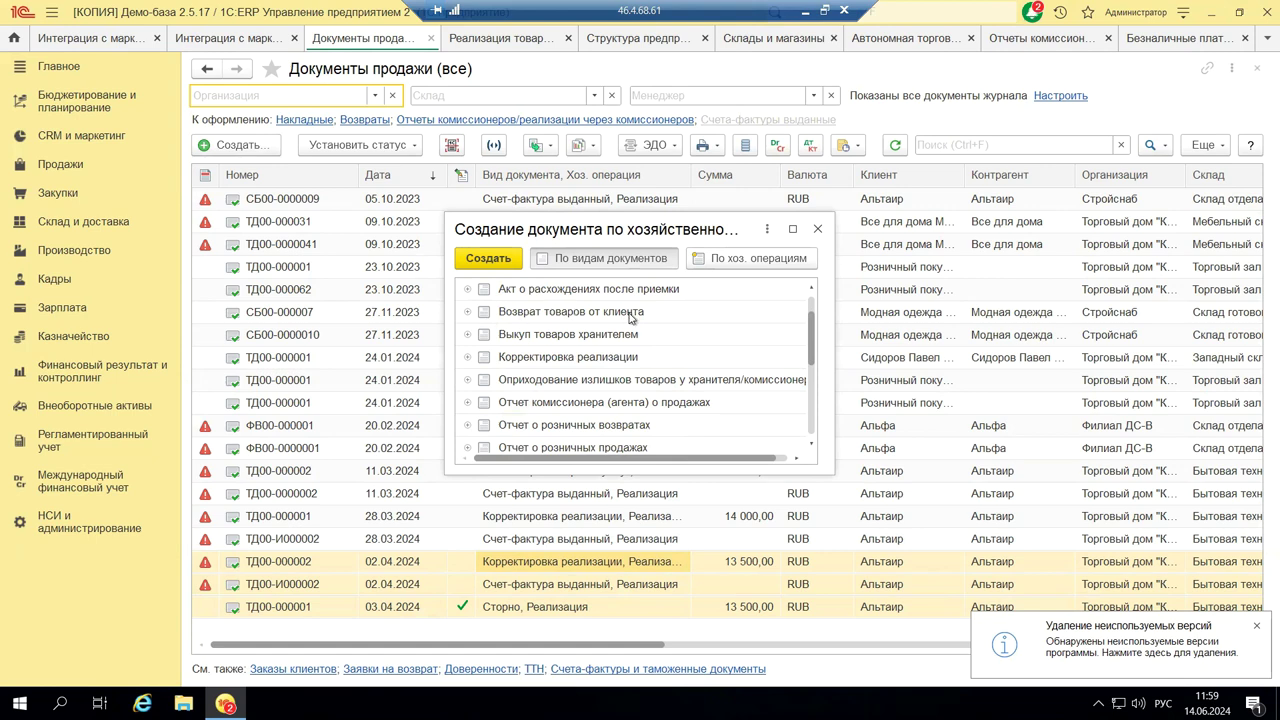
pyautogui.click(467, 312)
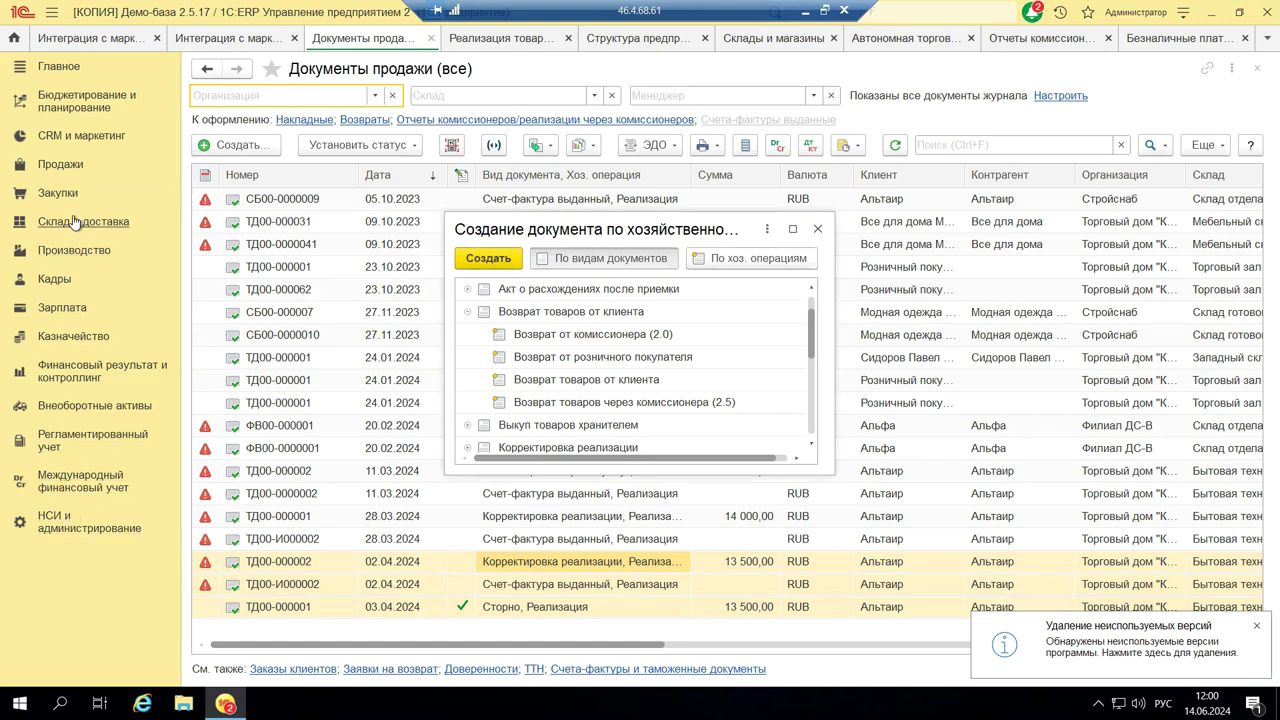
# Open Продажи на Яндекс Маркет, examine the Яндекс ID authorization form, and close it without connecting an account
pyautogui.click(56, 164)
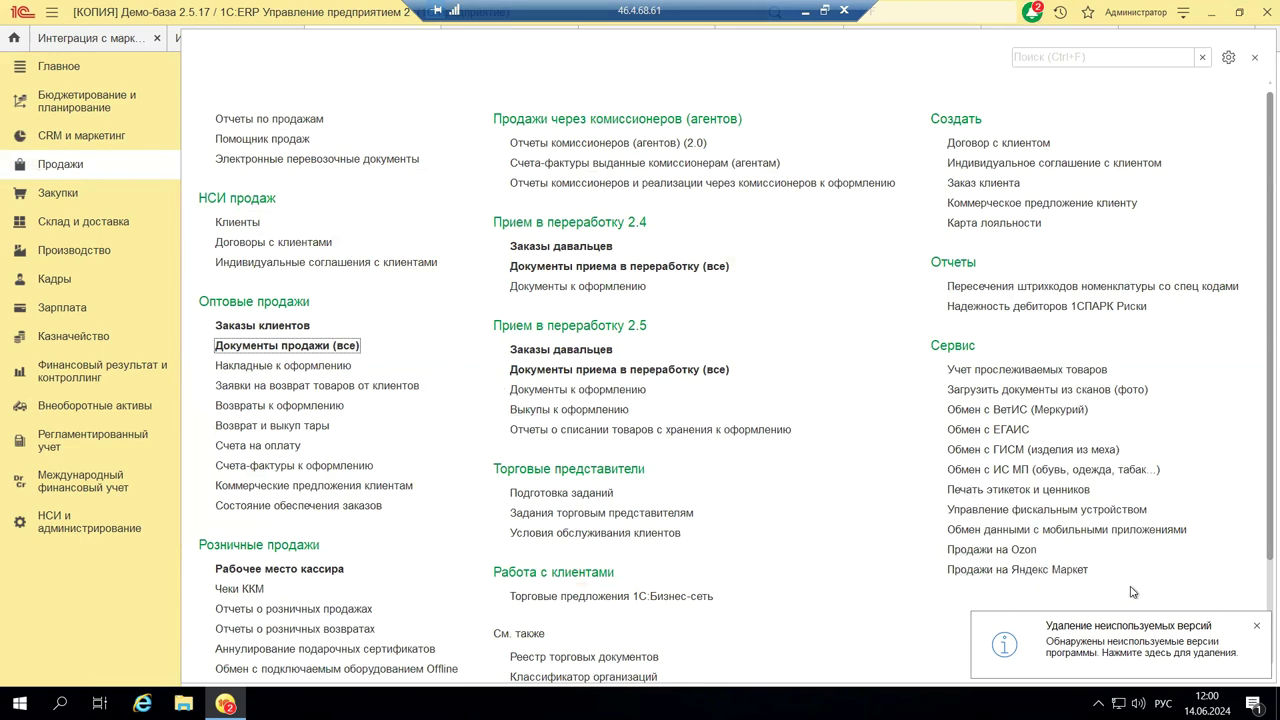
pyautogui.scroll(-3, 775, 508)
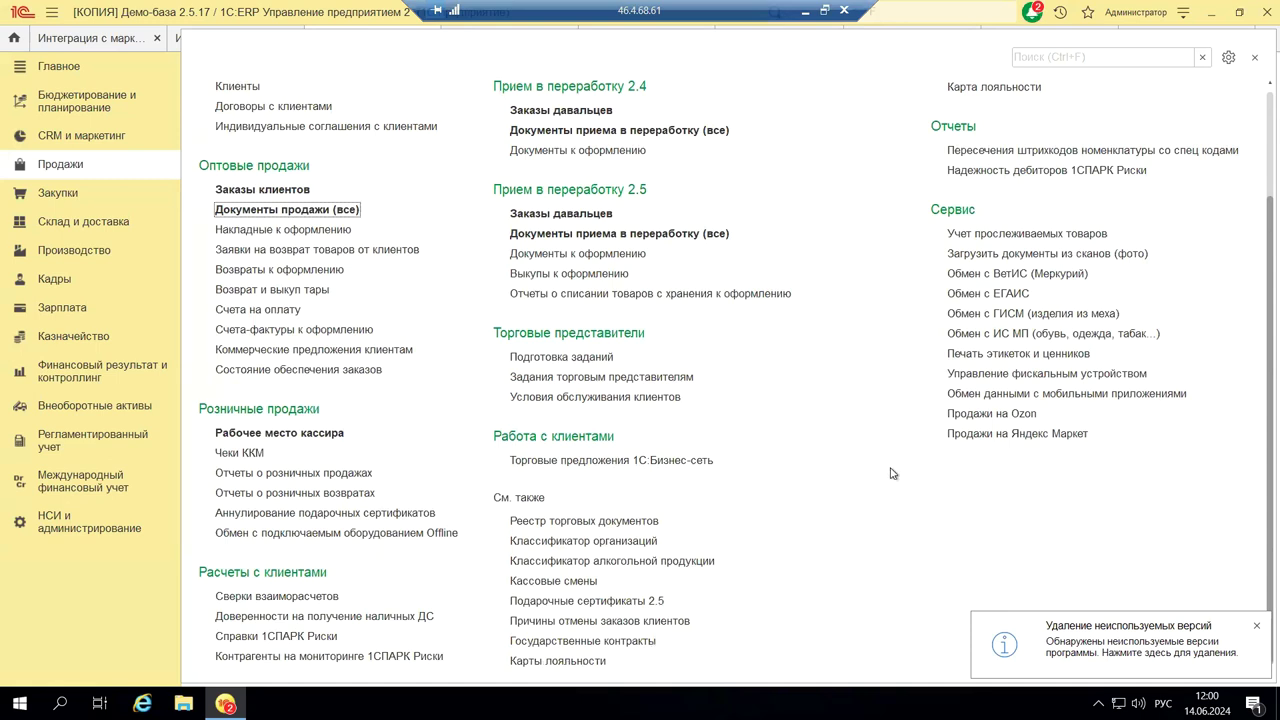
pyautogui.click(996, 436)
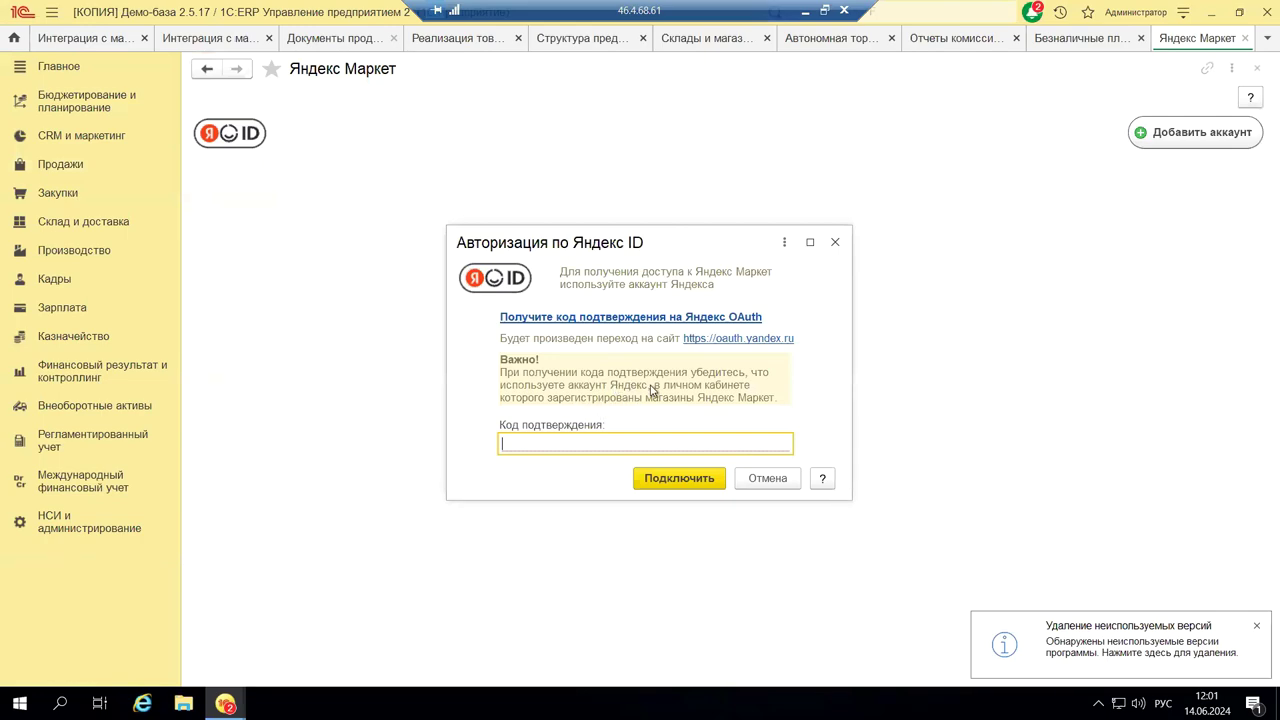
pyautogui.click(836, 242)
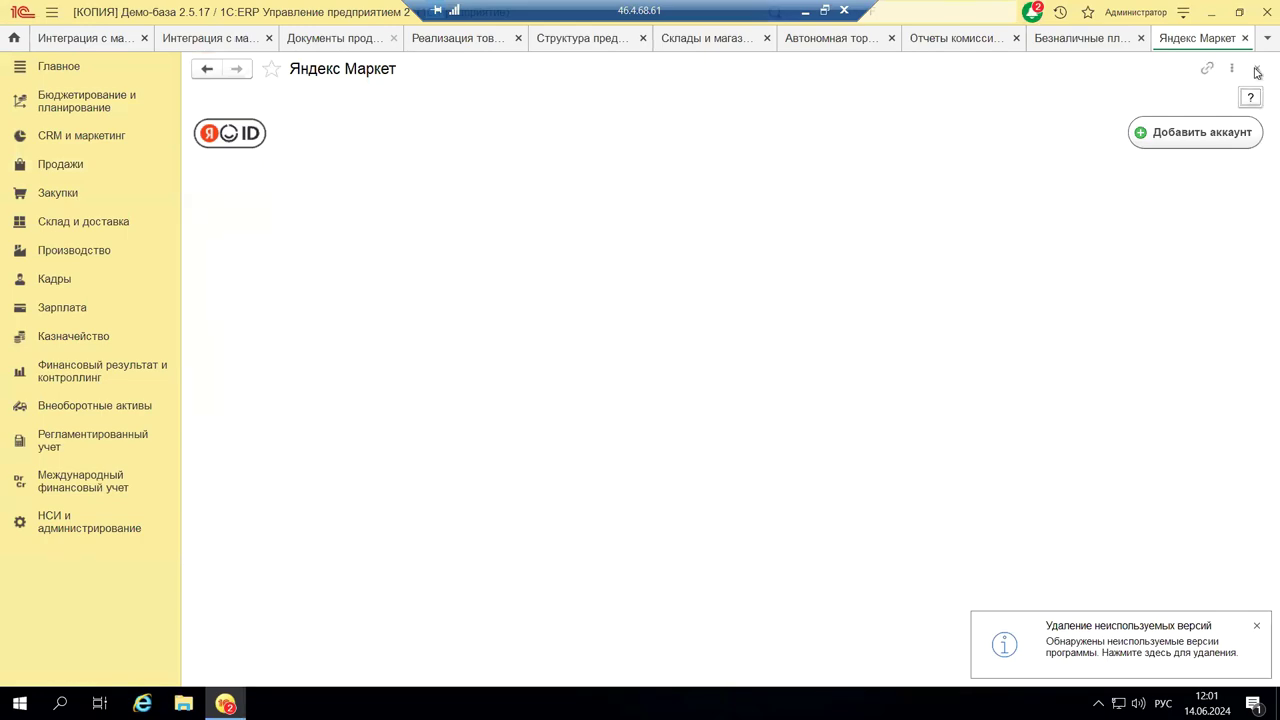
pyautogui.click(1257, 68)
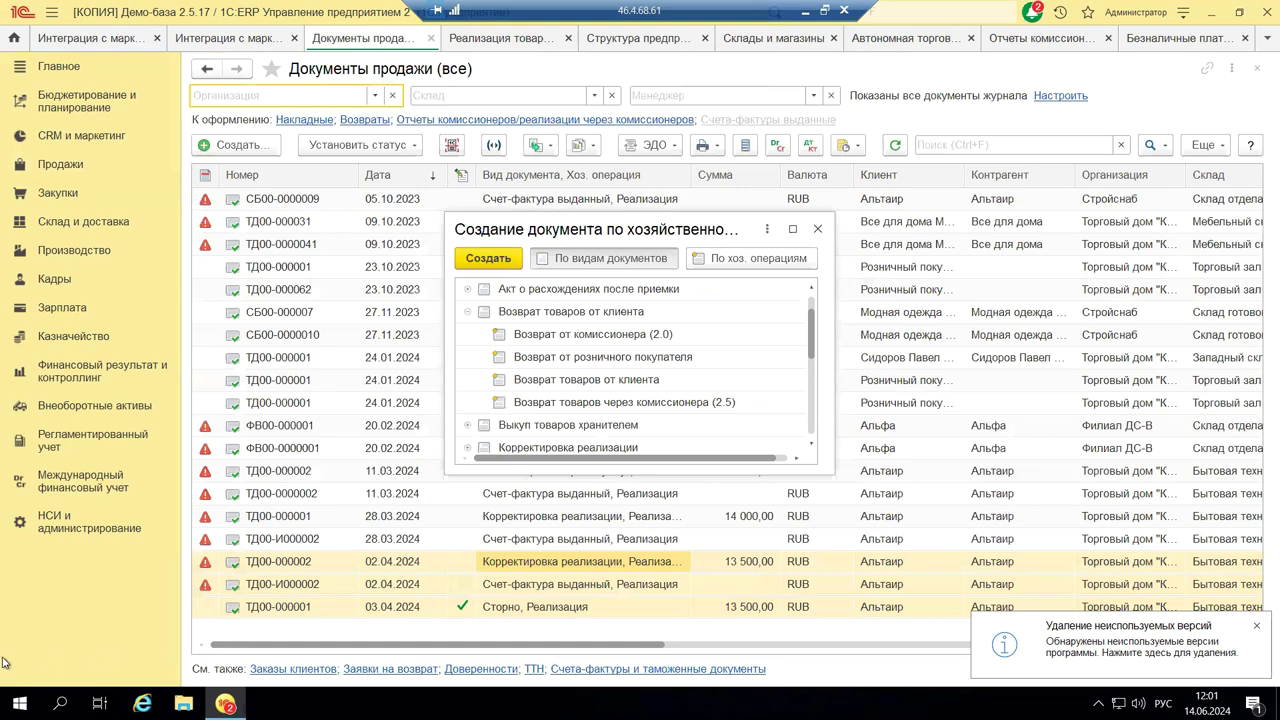
# Open Продажи на Ozon, examine the organization connection form, and close it without connecting
pyautogui.click(68, 166)
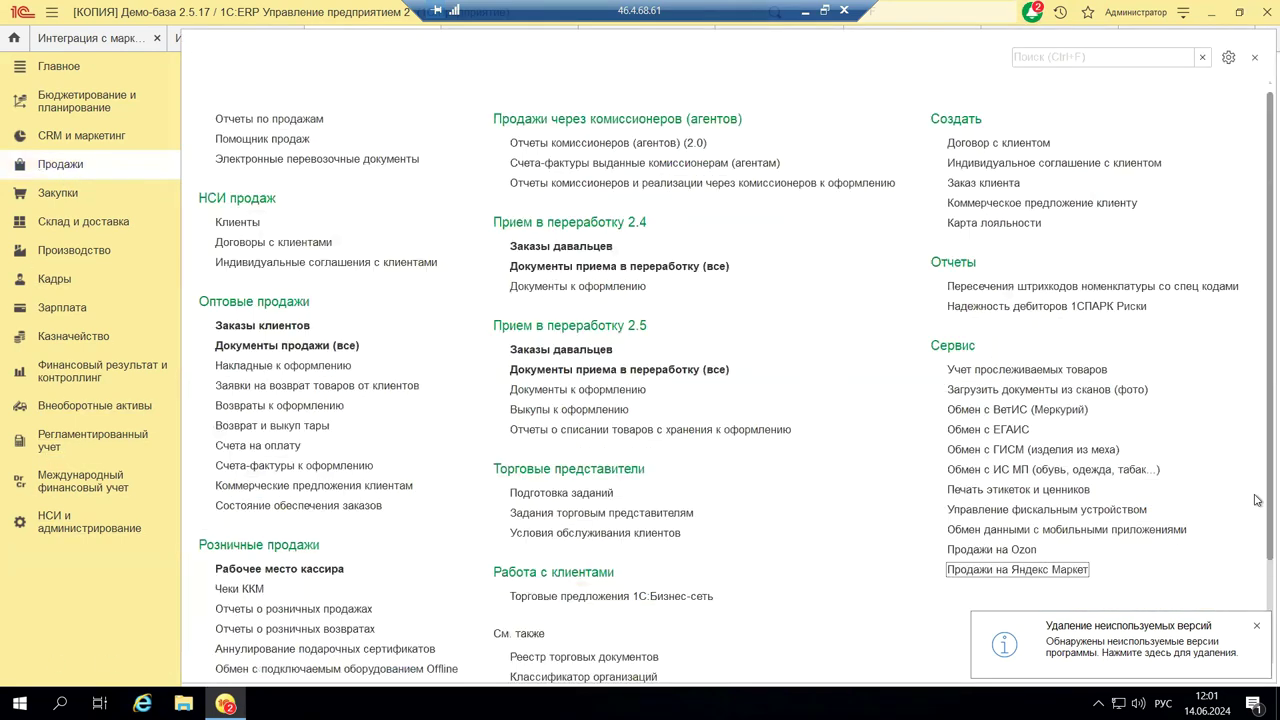
pyautogui.click(988, 552)
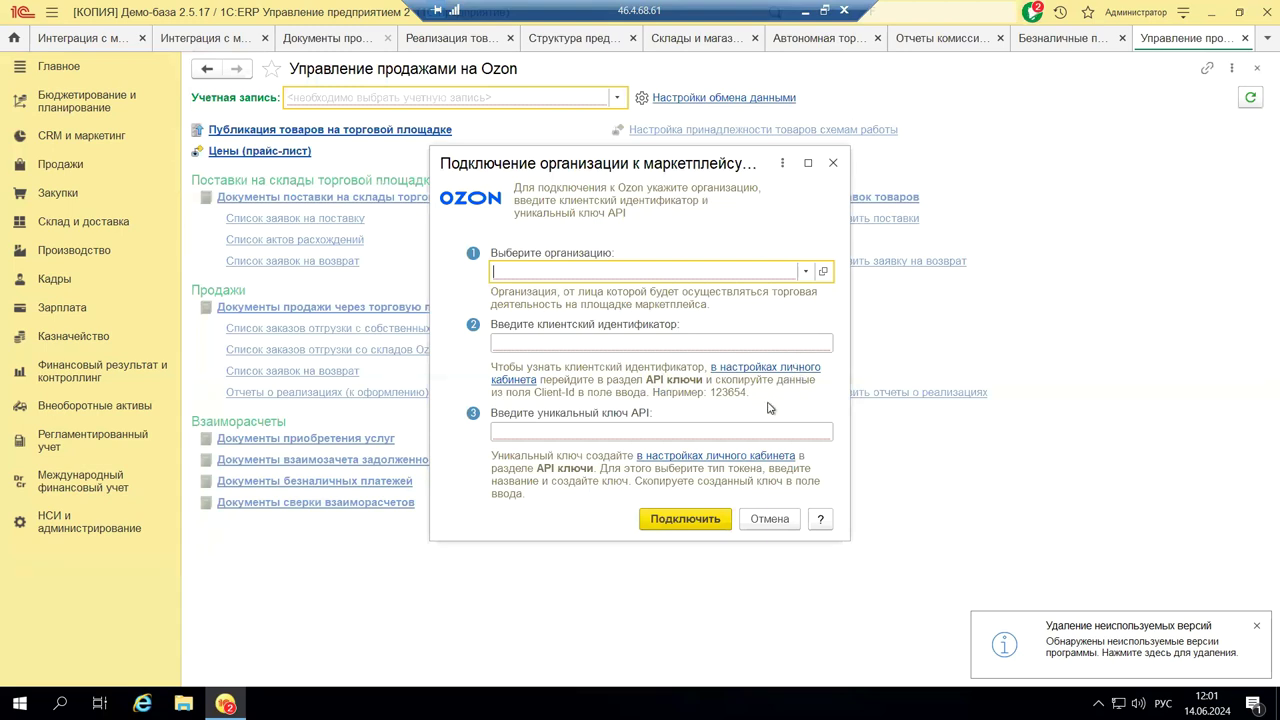
pyautogui.click(832, 163)
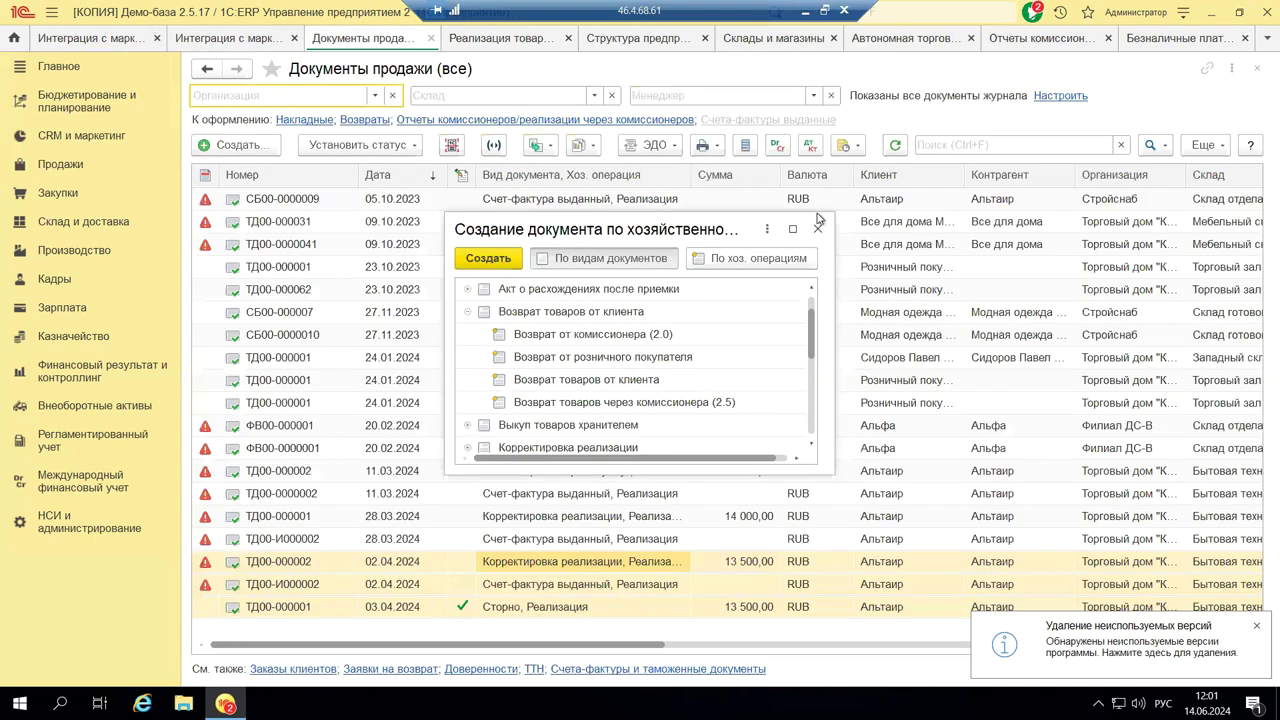
# Revisit Продажи на Ozon from the sales section and dismiss the document creation dialog over the sales documents list
pyautogui.click(60, 164)
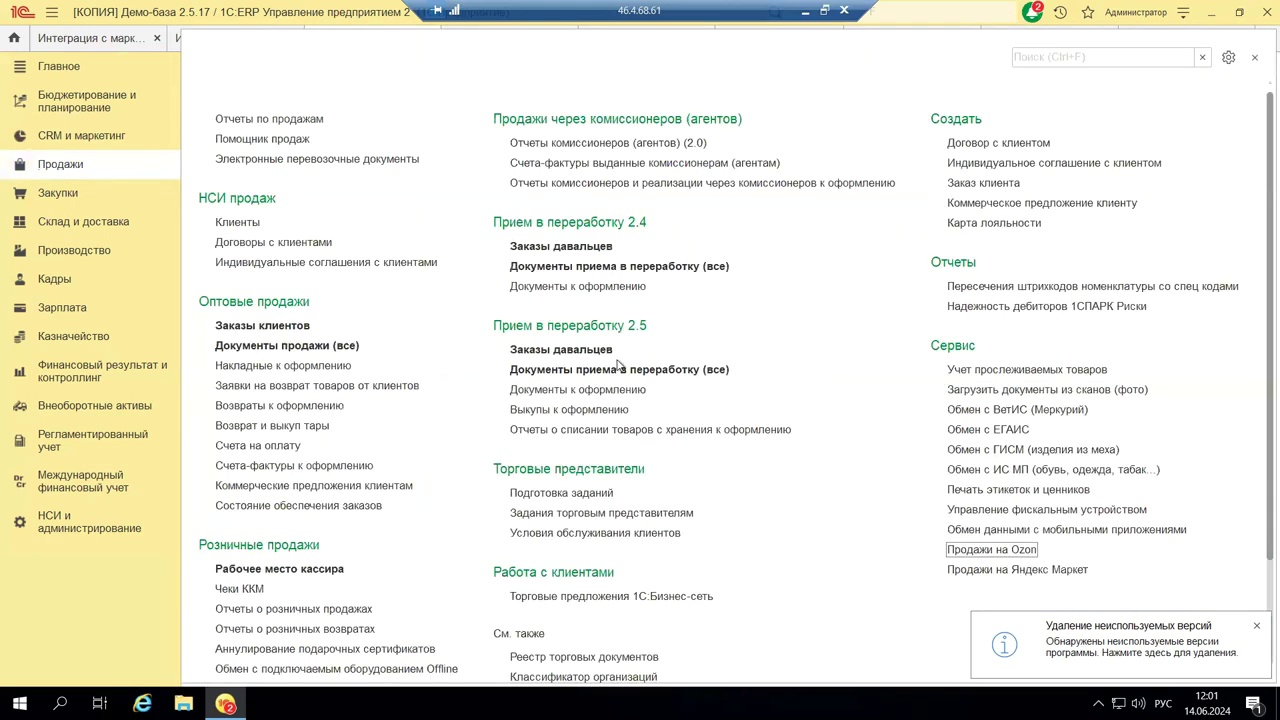
pyautogui.click(977, 553)
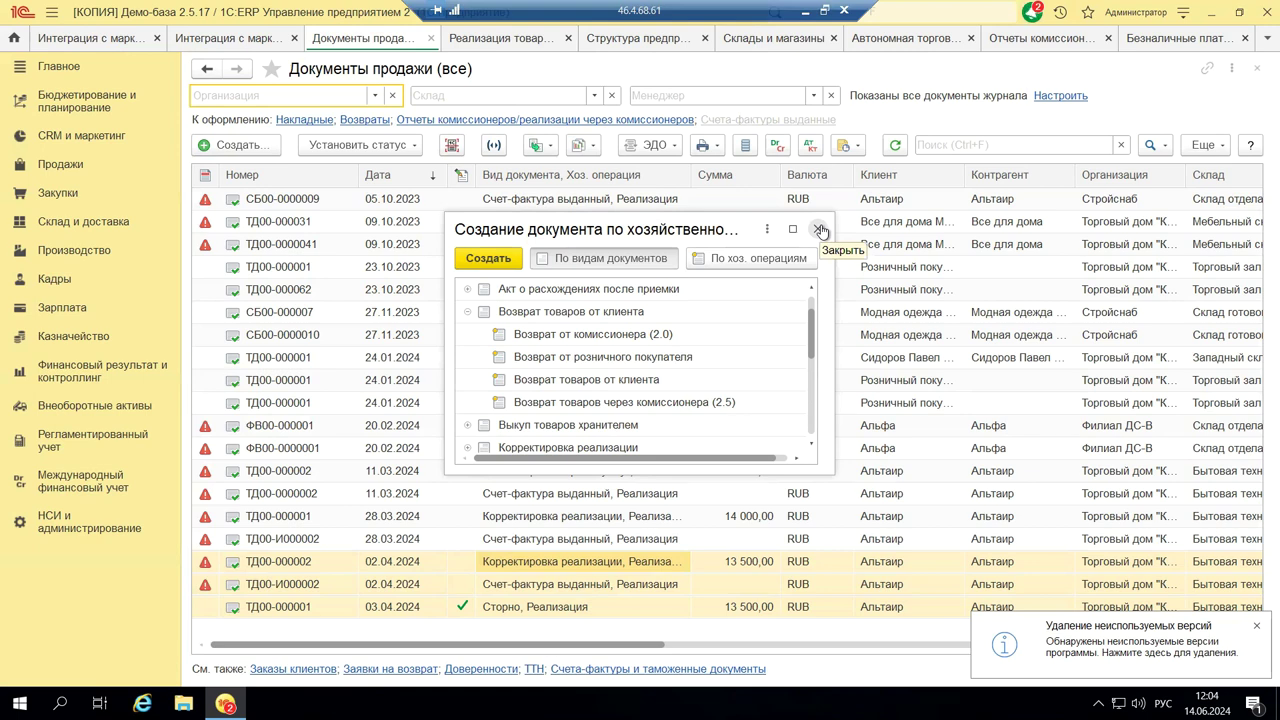
pyautogui.click(819, 230)
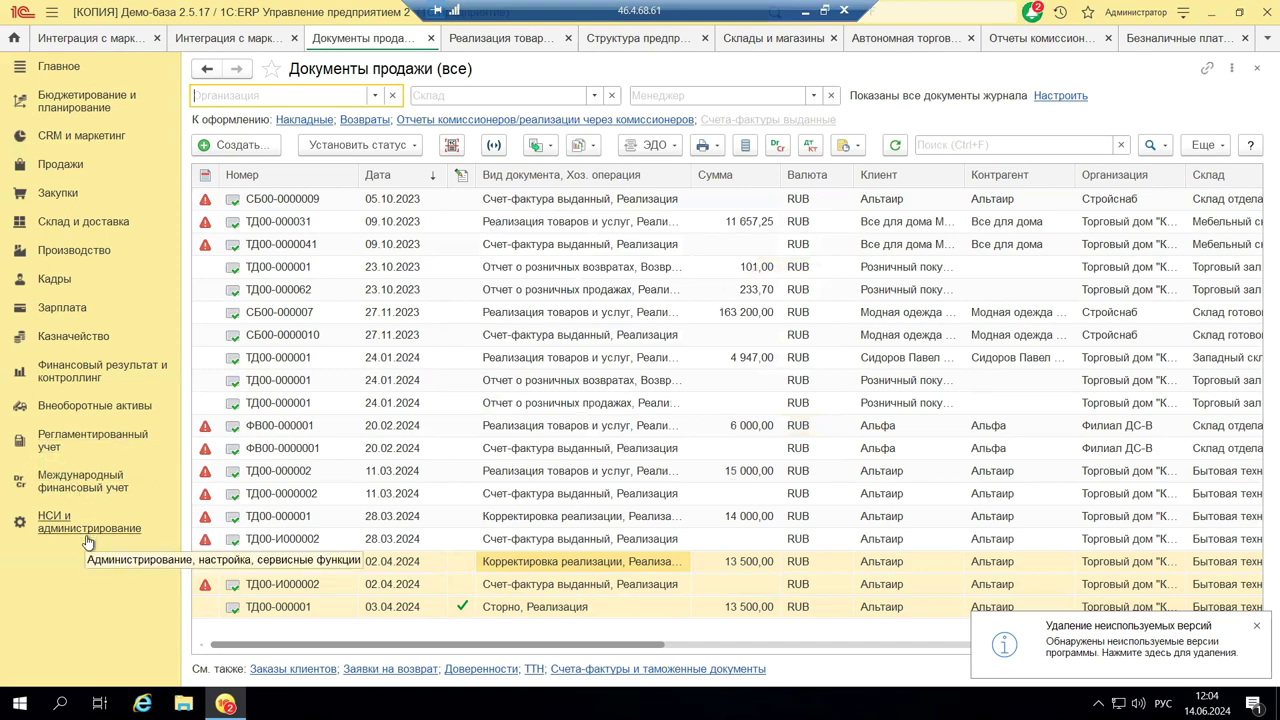
# Open Личный кабинет ЕНС from Регламентированный учет and select the organization Деловой союз
pyautogui.click(95, 440)
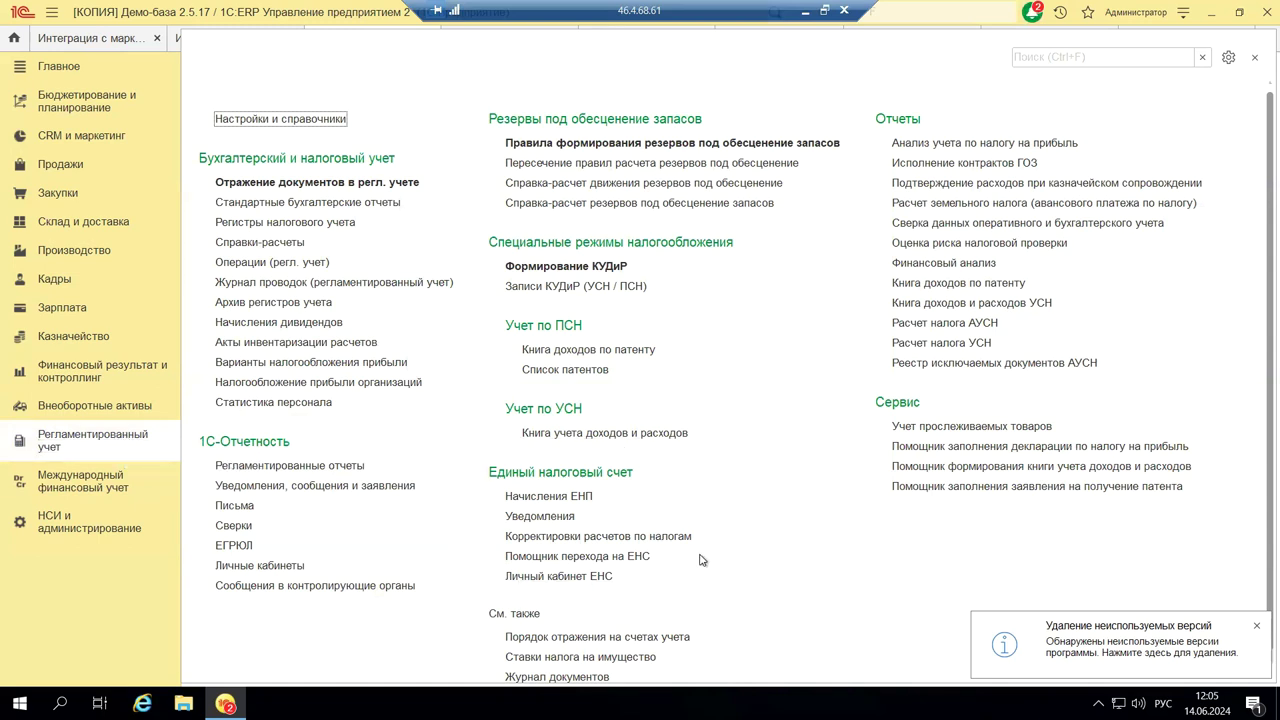
pyautogui.rightClick(570, 585)
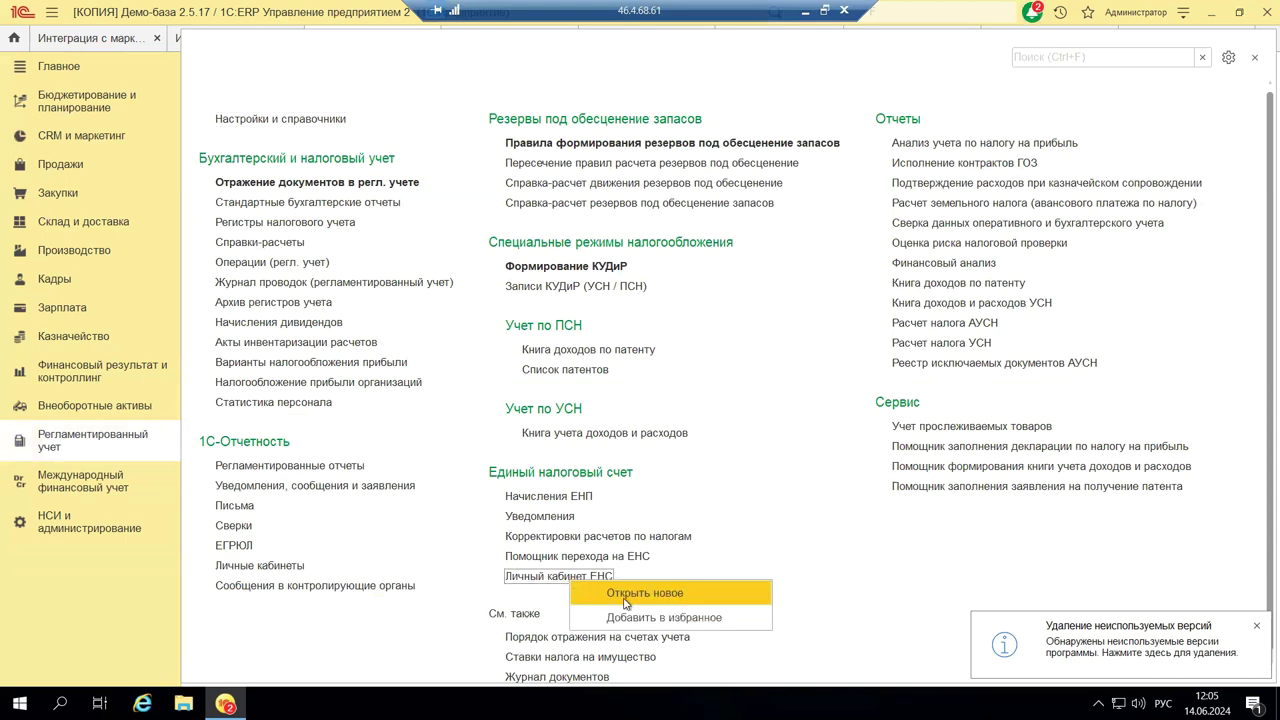
pyautogui.click(640, 596)
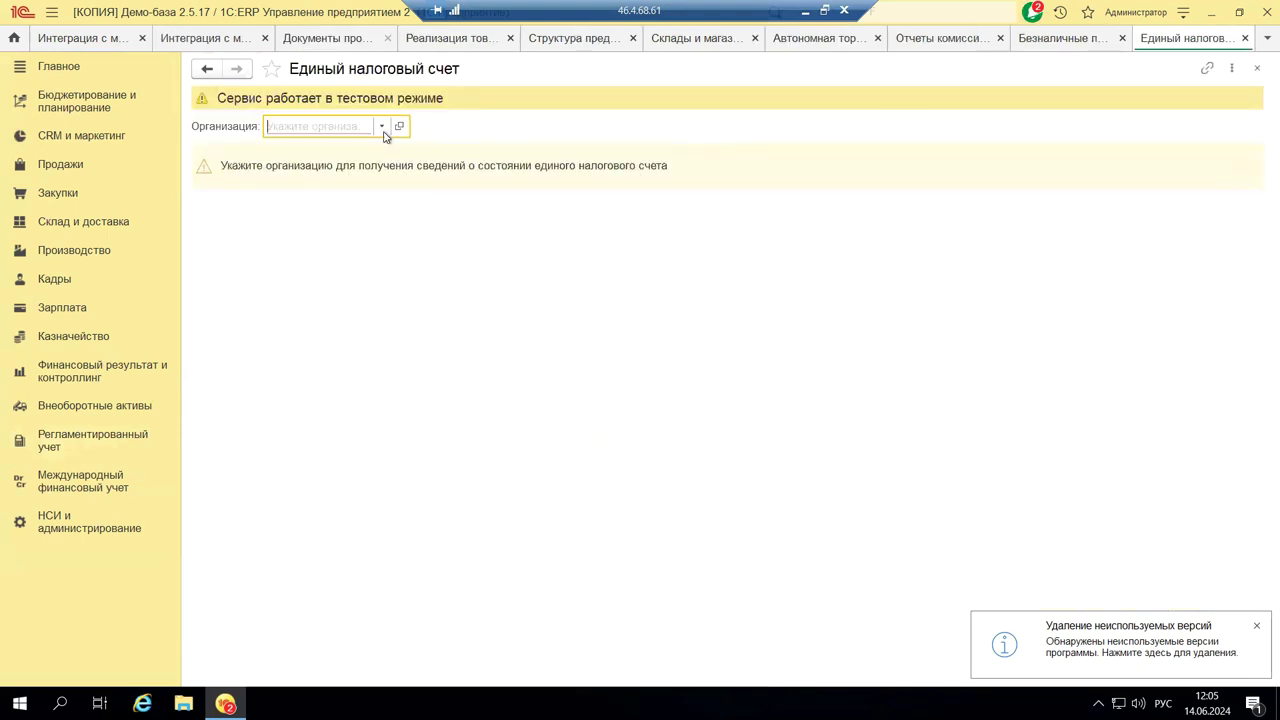
pyautogui.click(381, 127)
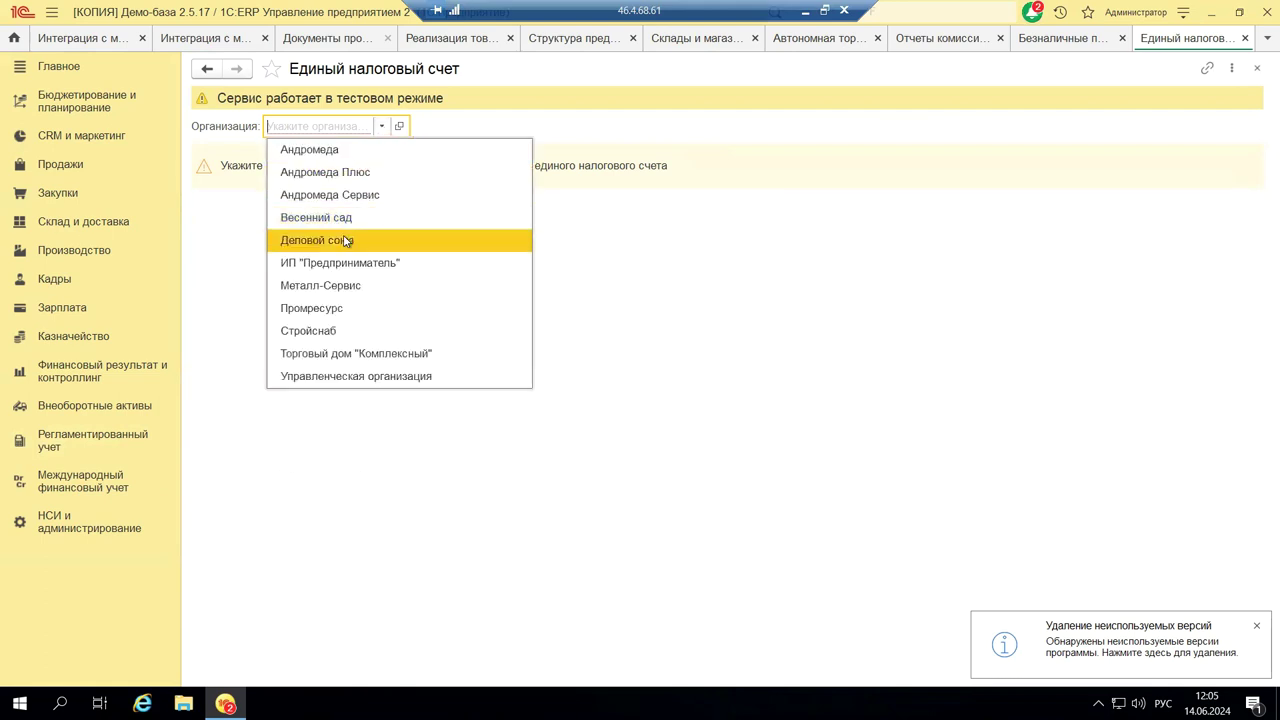
pyautogui.click(346, 240)
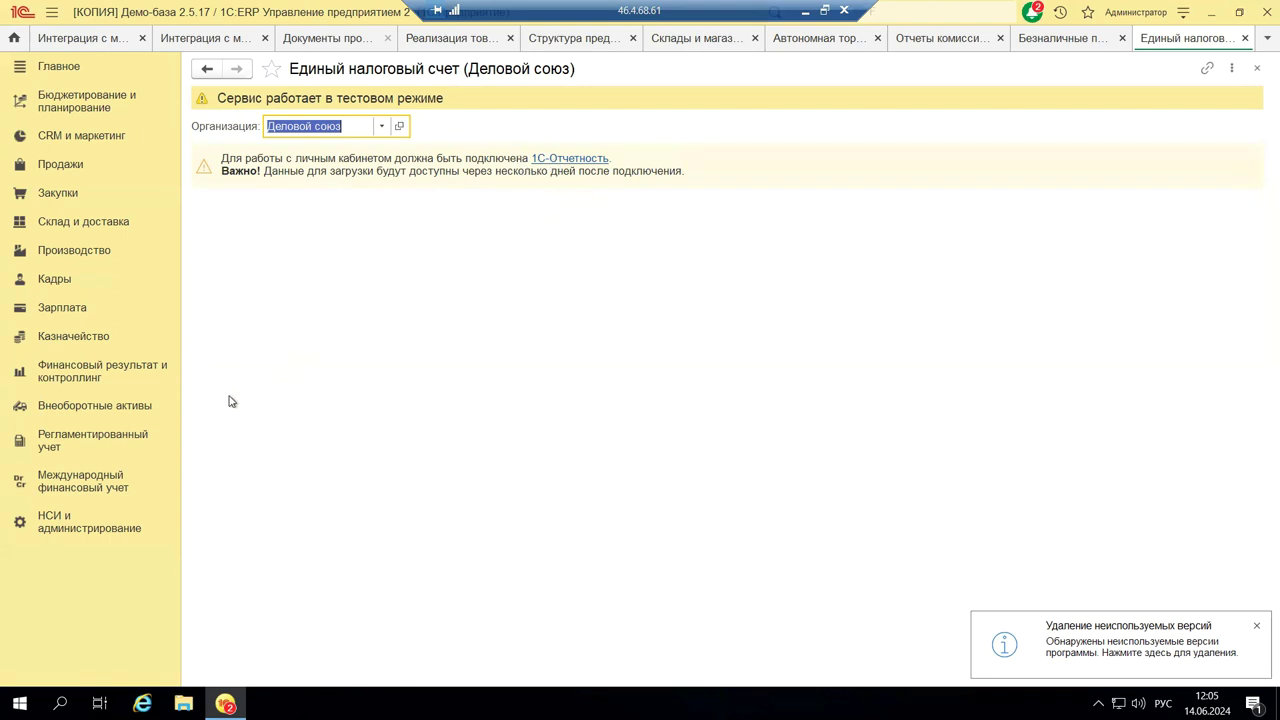
# Open Регламентированные отчеты in the 1С-Отчетность group of Регламентированный учет
pyautogui.click(90, 443)
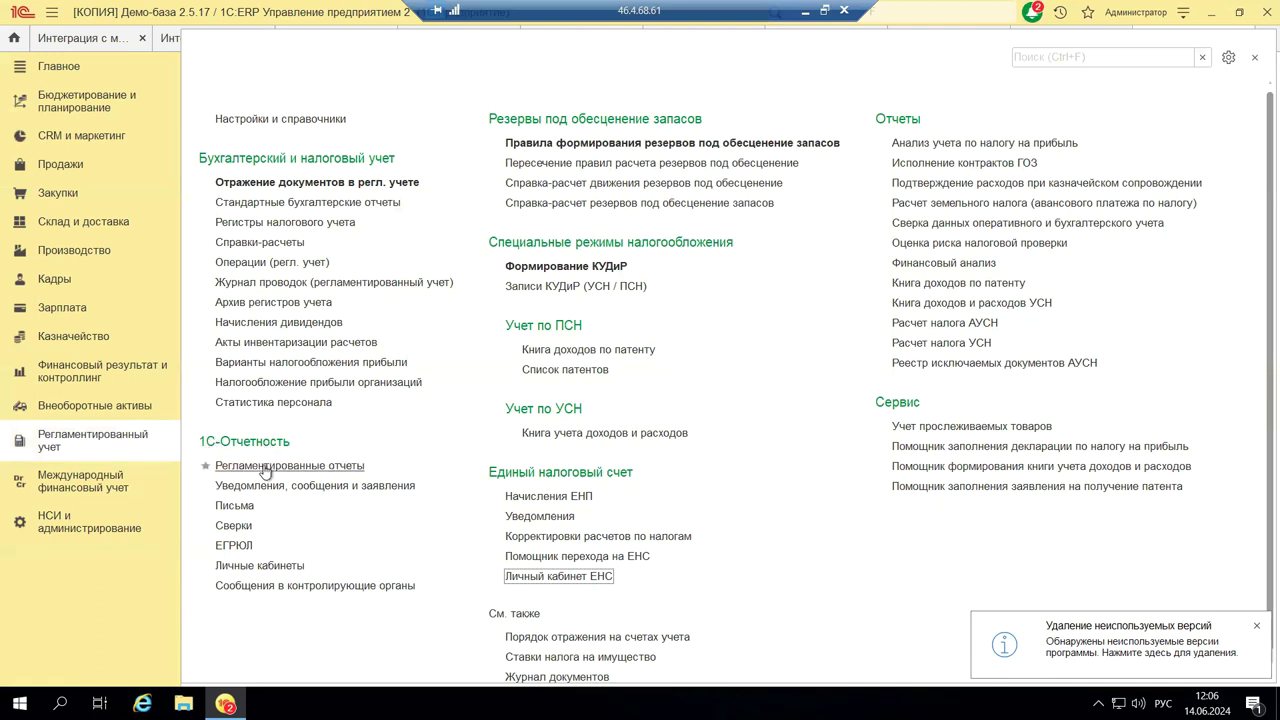
pyautogui.click(266, 468)
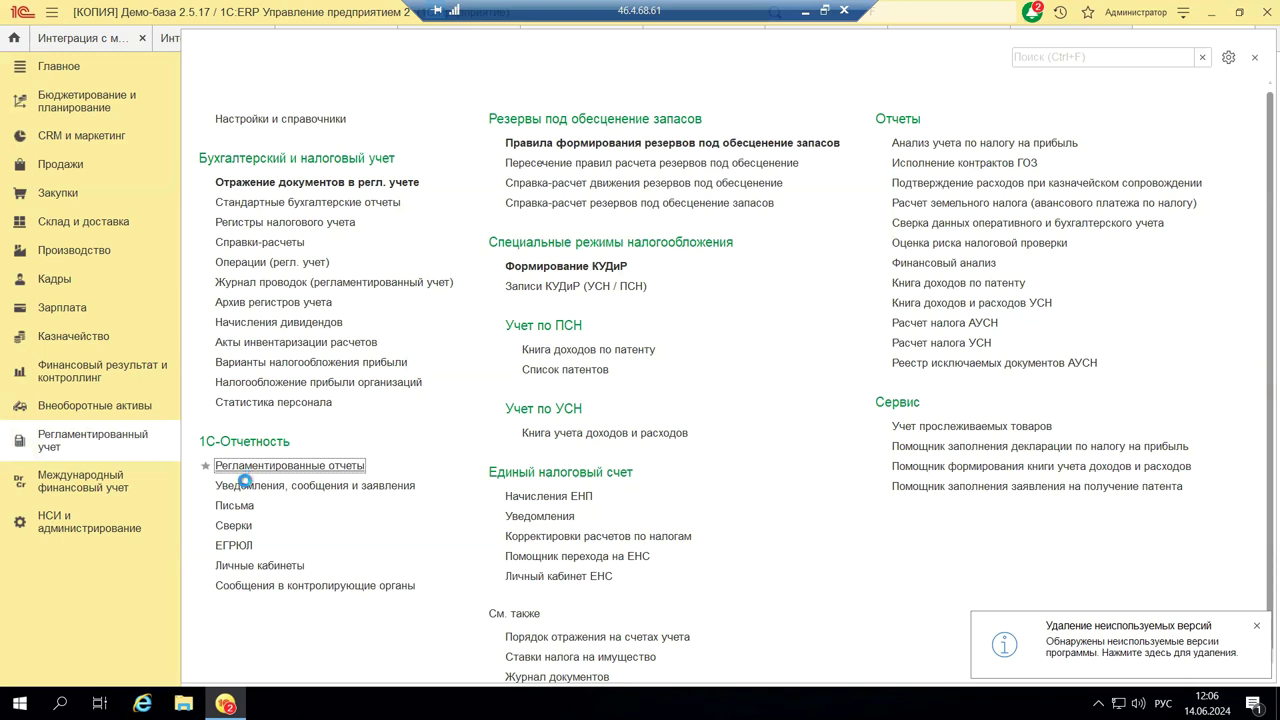